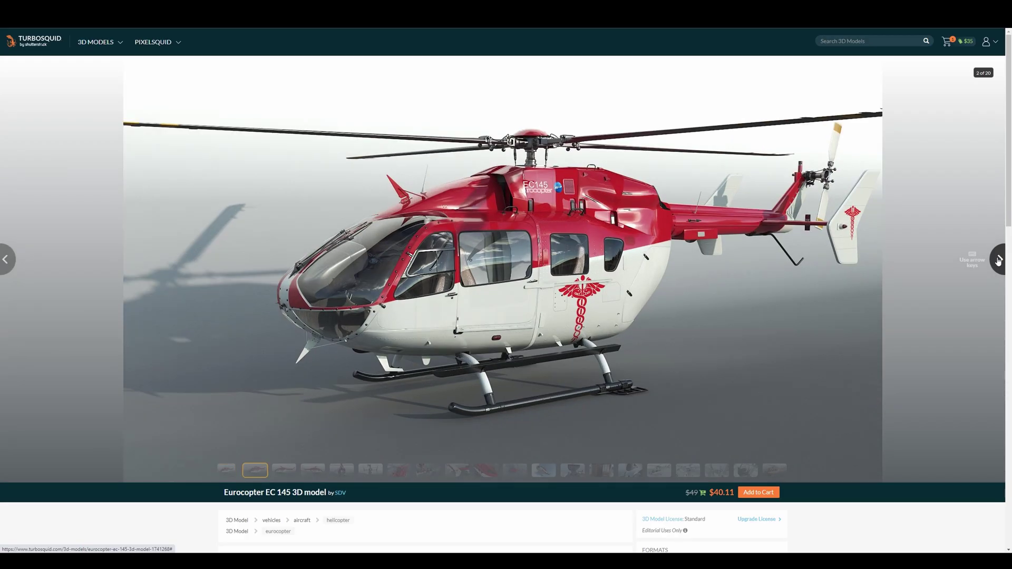
# Step: Step through four gallery images of the Eurocopter EC 145 on its TurboSquid page
pyautogui.click(998, 261)
pyautogui.click(998, 261)
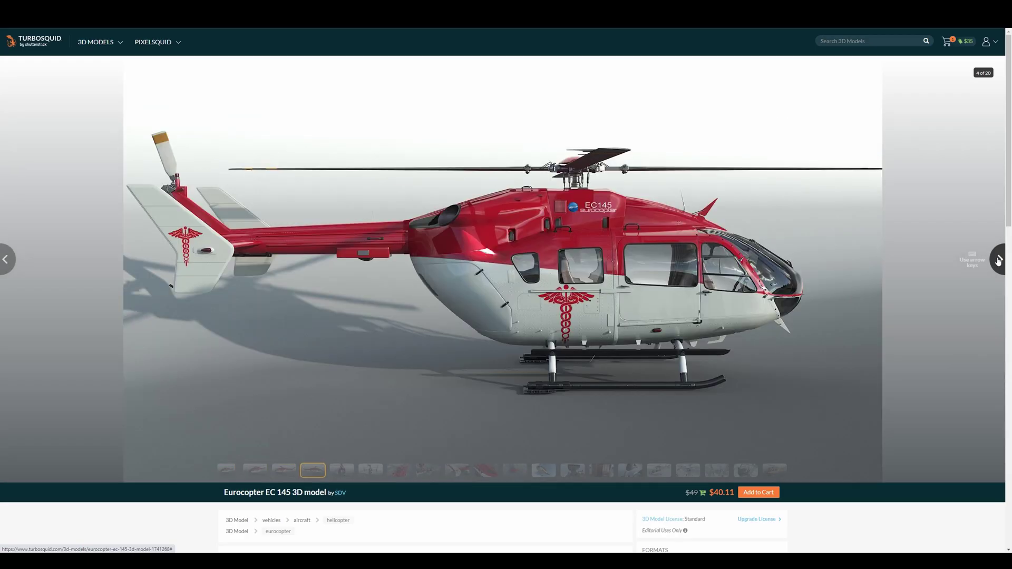
pyautogui.click(999, 260)
pyautogui.click(998, 261)
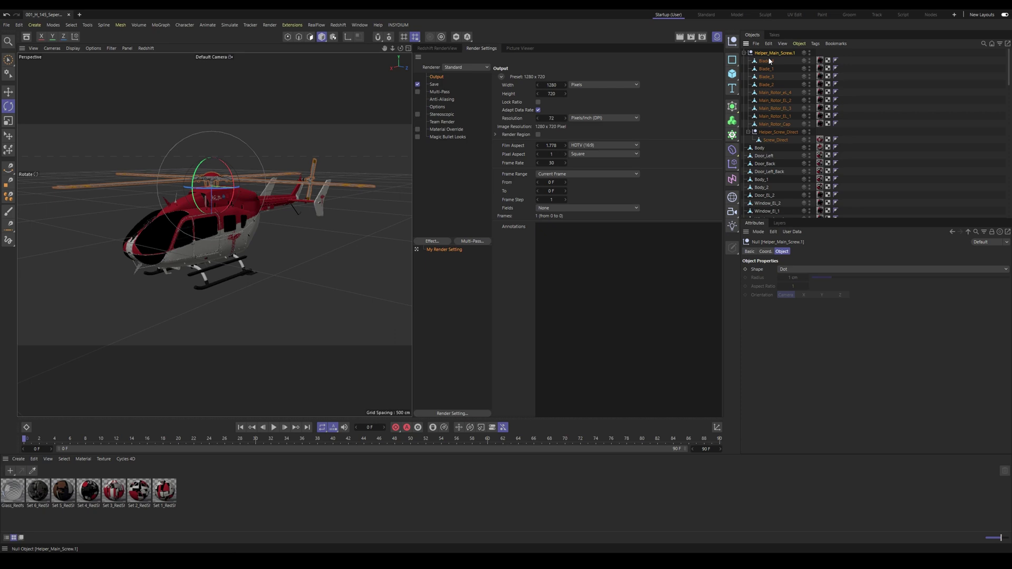
# Step: Connect Blade_4 through Main_Rotor_EL_1 into one object and rename it 'Main Screw'
pyautogui.click(769, 61)
pyautogui.keyDown('shift'); pyautogui.click(768, 116); pyautogui.keyUp('shift')
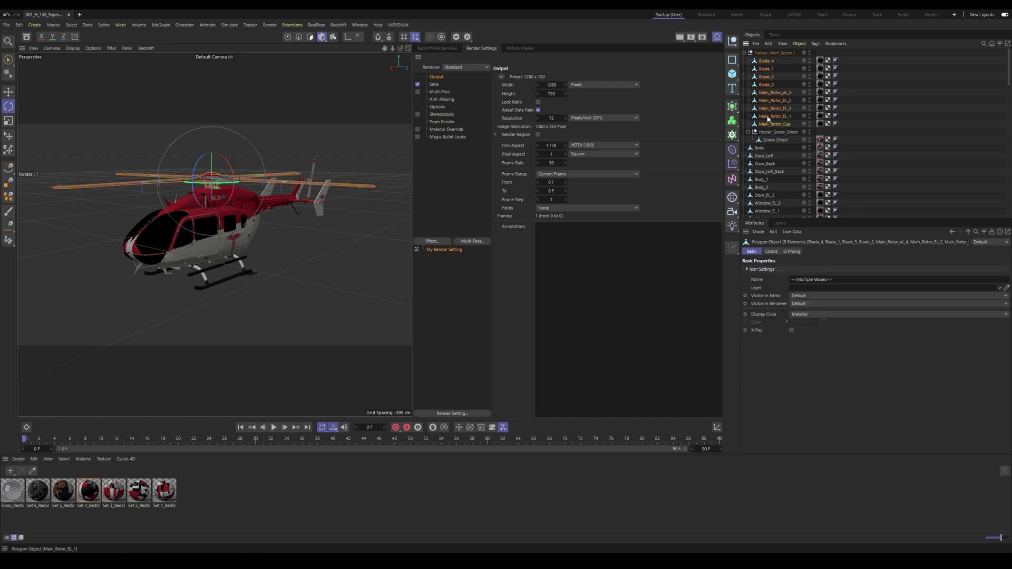
pyautogui.rightClick(767, 118)
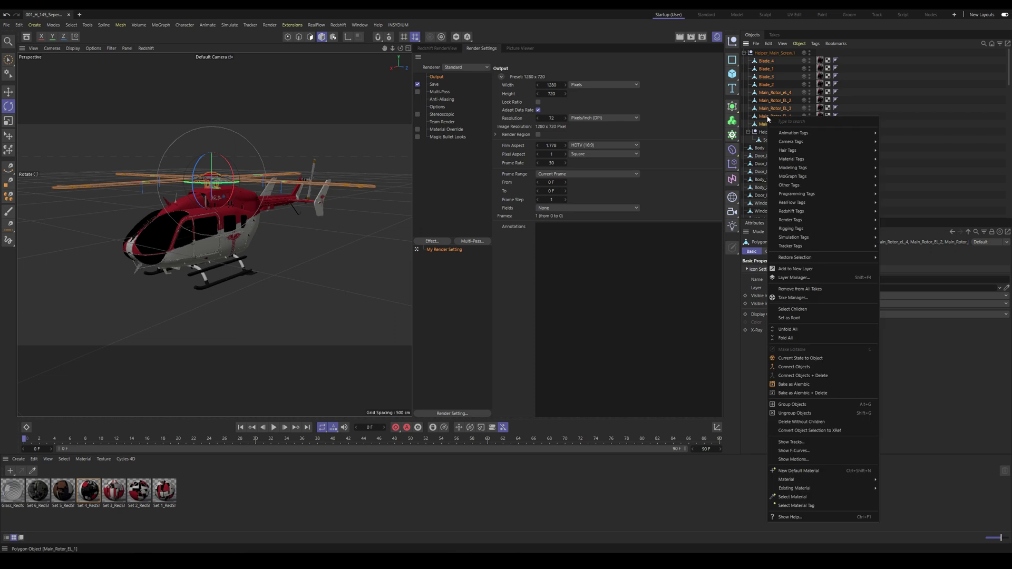
pyautogui.click(838, 376)
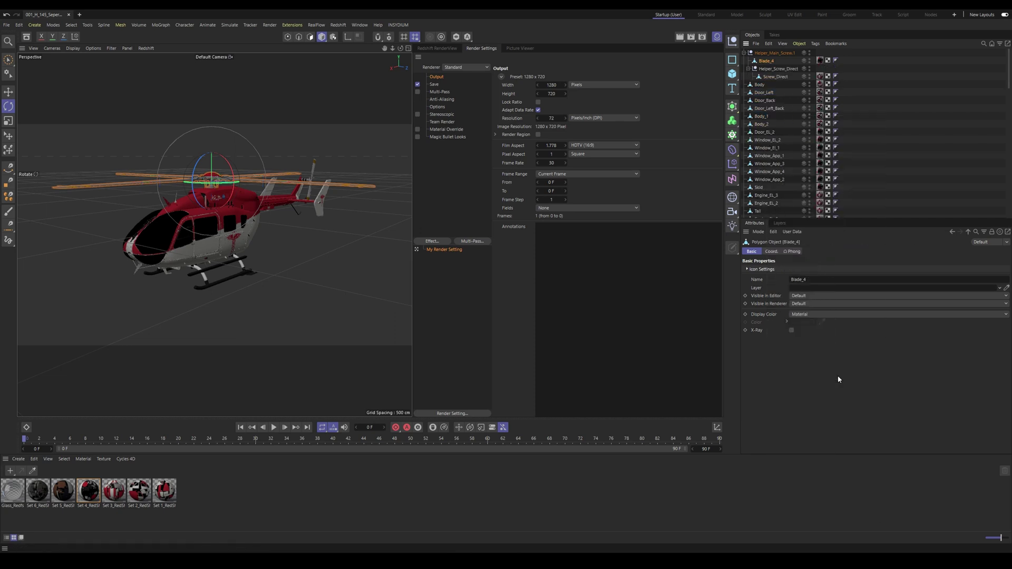
pyautogui.doubleClick(768, 61)
pyautogui.write('Main Screw')
pyautogui.press('Return')
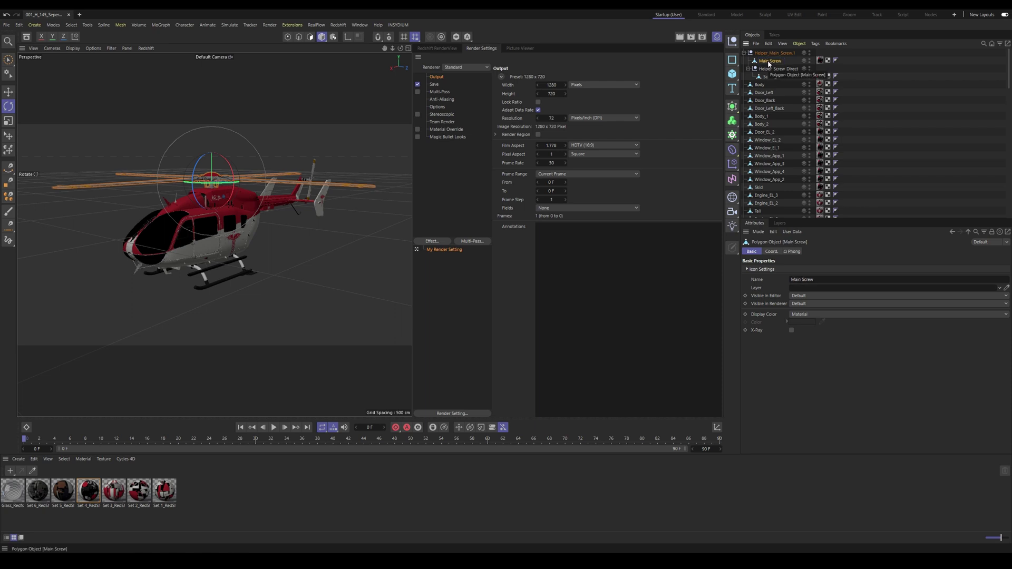
# Step: Duplicate the Set 4 material as 'Set 4_Main Screw' and apply it to Main Screw
pyautogui.doubleClick(88, 490)
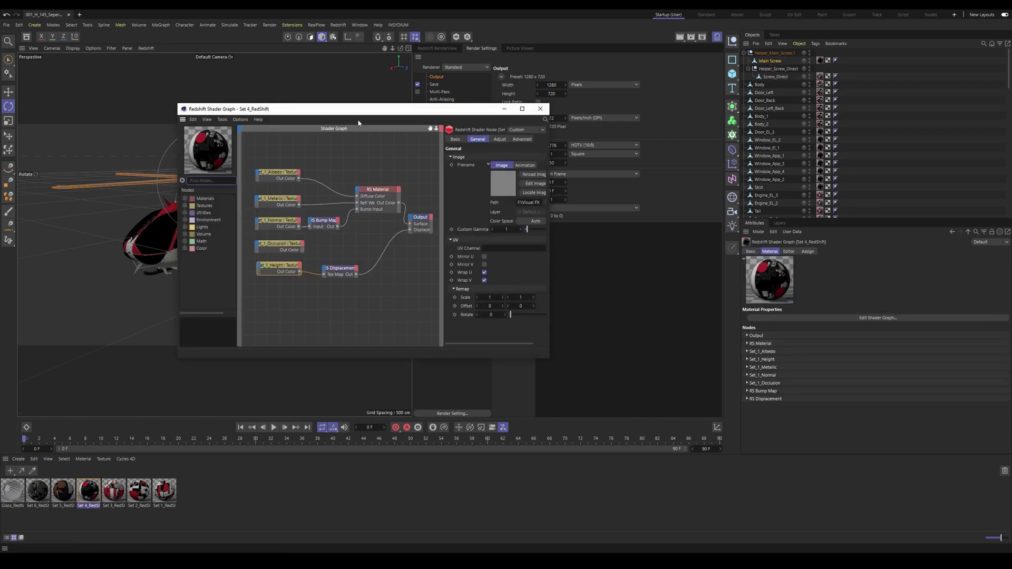
pyautogui.click(540, 109)
pyautogui.hotkey('ctrl', 'c')
pyautogui.hotkey('ctrl', 'v')
pyautogui.doubleClick(88, 506)
pyautogui.write('Set 4_Main Screw')
pyautogui.press('Return')
pyautogui.moveTo(90, 494); pyautogui.dragTo(825, 60)
# Step: Duplicate the Set 3 material as 'Set 3_Helper Screw' and apply it to Screw_Direct
pyautogui.click(775, 77)
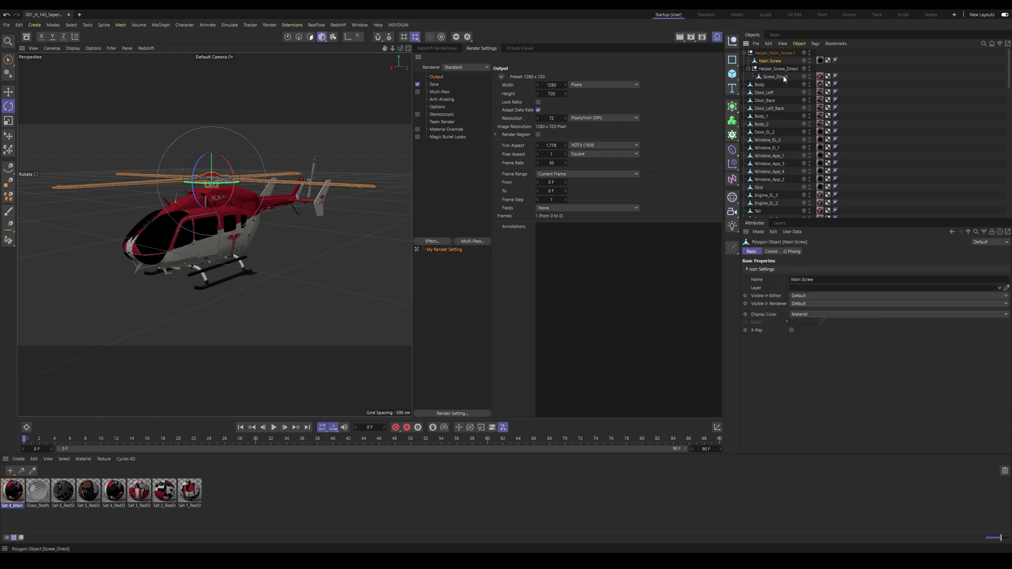
pyautogui.click(136, 508)
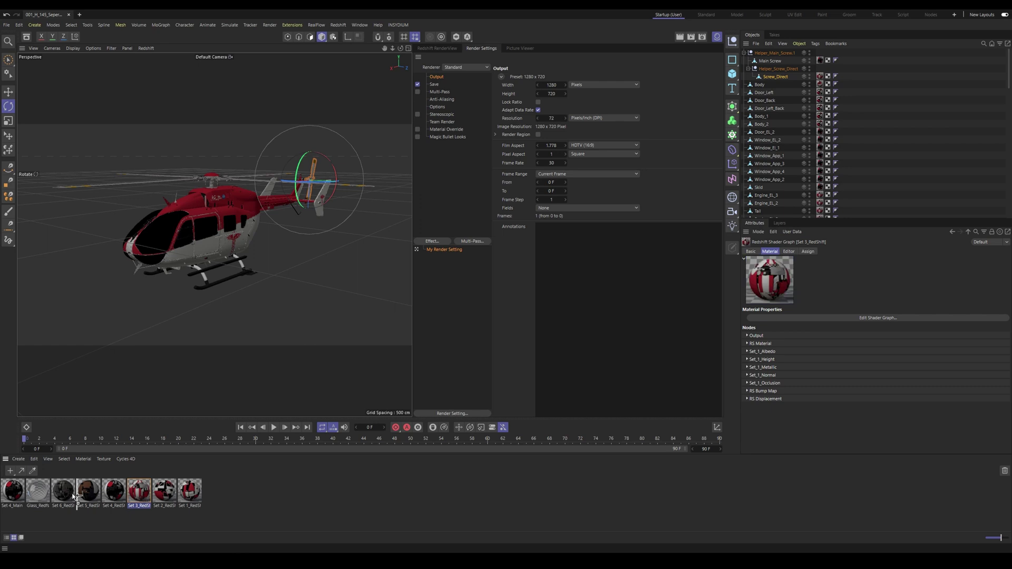
pyautogui.moveTo(8, 495); pyautogui.dragTo(9, 495)
pyautogui.doubleClick(12, 506)
pyautogui.write('Set 3_Hei')
pyautogui.write('per Screw')
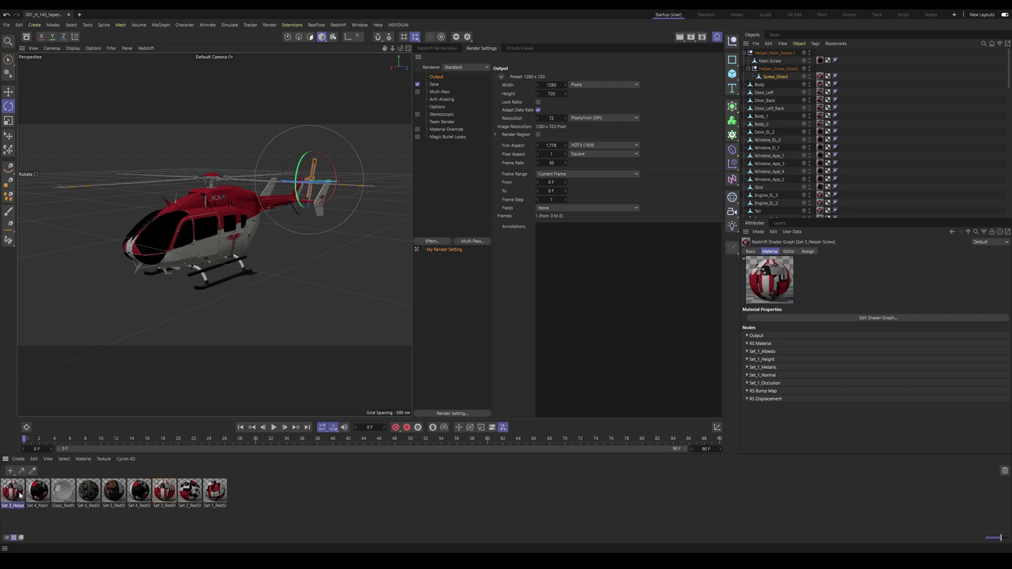
pyautogui.press('Return')
pyautogui.moveTo(700, 151); pyautogui.dragTo(821, 77)
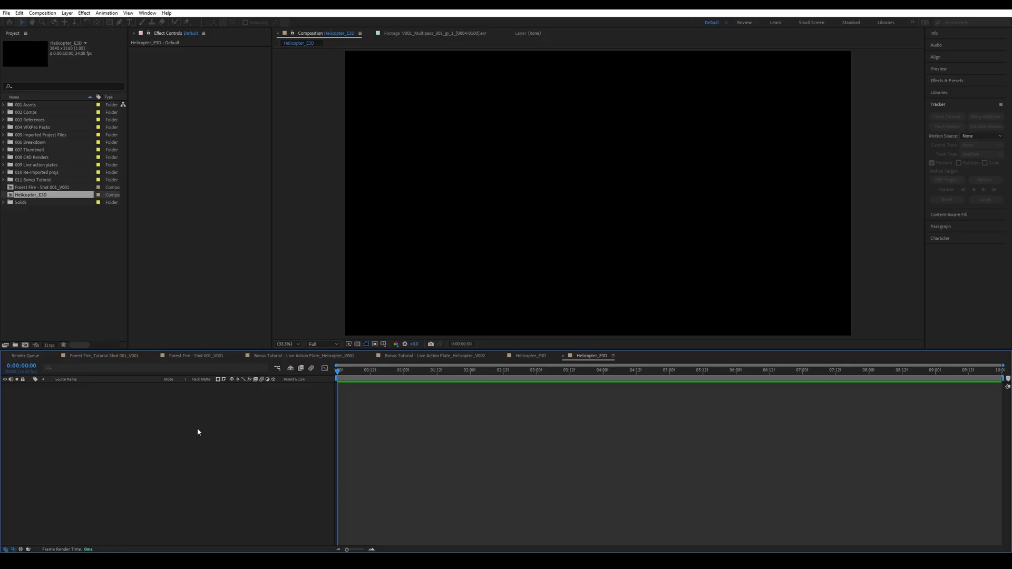
# Step: Check the comp settings, then create a solid named E3D_Helicopter
pyautogui.hotkey('ctrl', 'k')
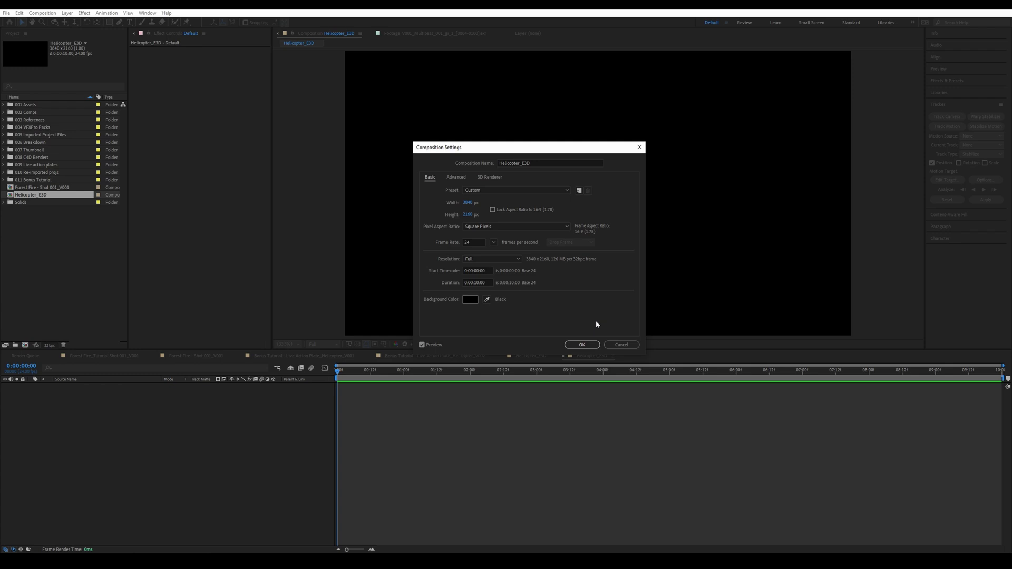
pyautogui.click(539, 165)
pyautogui.press('Escape')
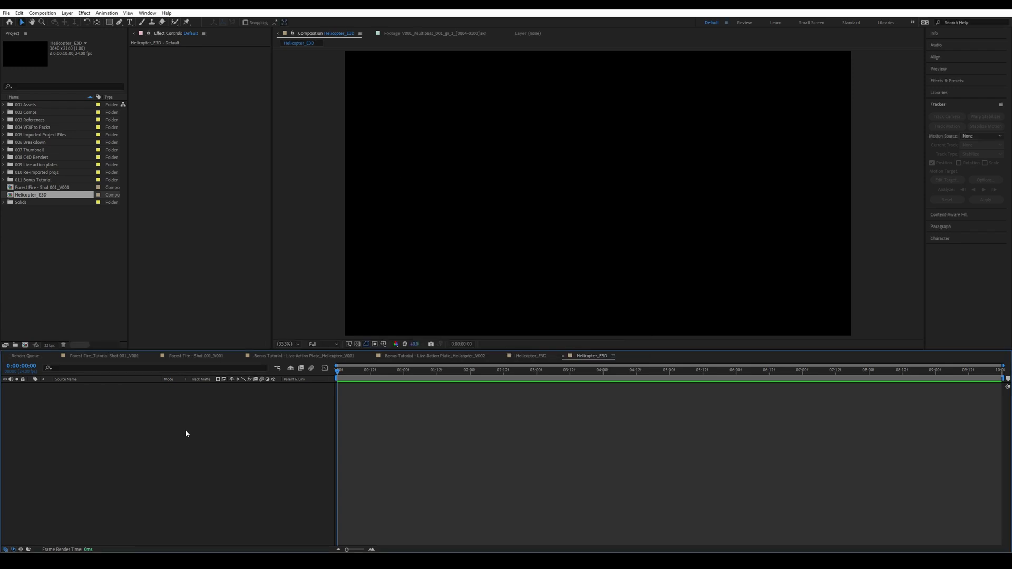
pyautogui.hotkey('ctrl', 'y')
pyautogui.write('E3D_Helicopter')
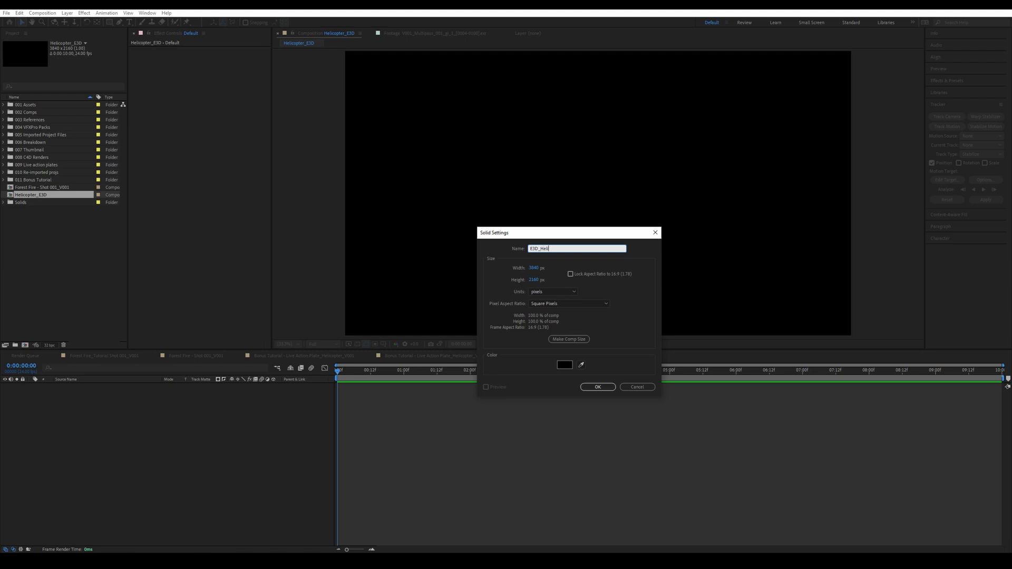
pyautogui.press('Return')
# Step: Apply the Element effect to the E3D_Helicopter solid via the effect search
pyautogui.hotkey('ctrl', 'space')
pyautogui.write('elem')
pyautogui.press('Return')
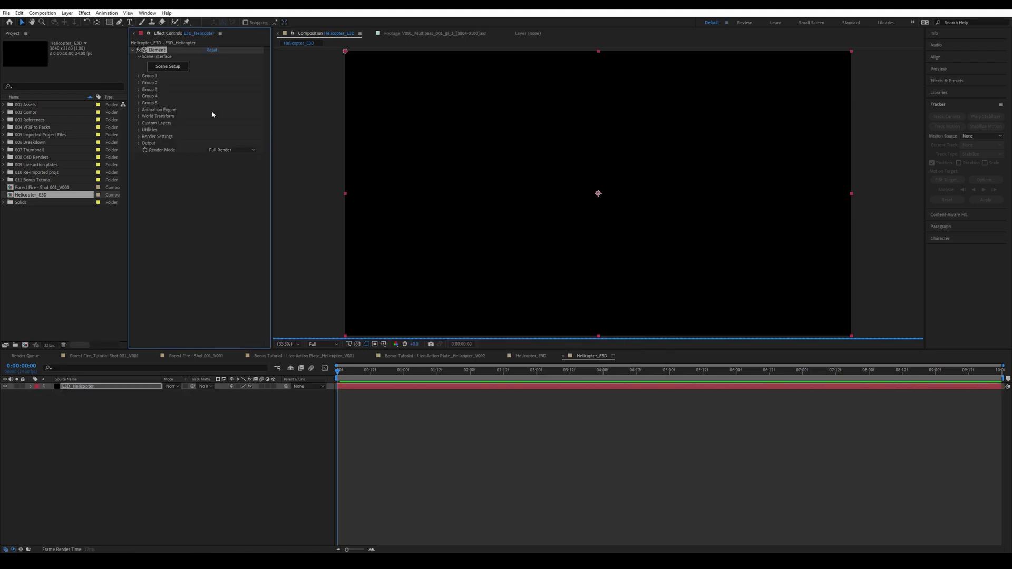
# Step: Import the helicopter Cinema 4D file into the Element 3D scene
pyautogui.click(167, 67)
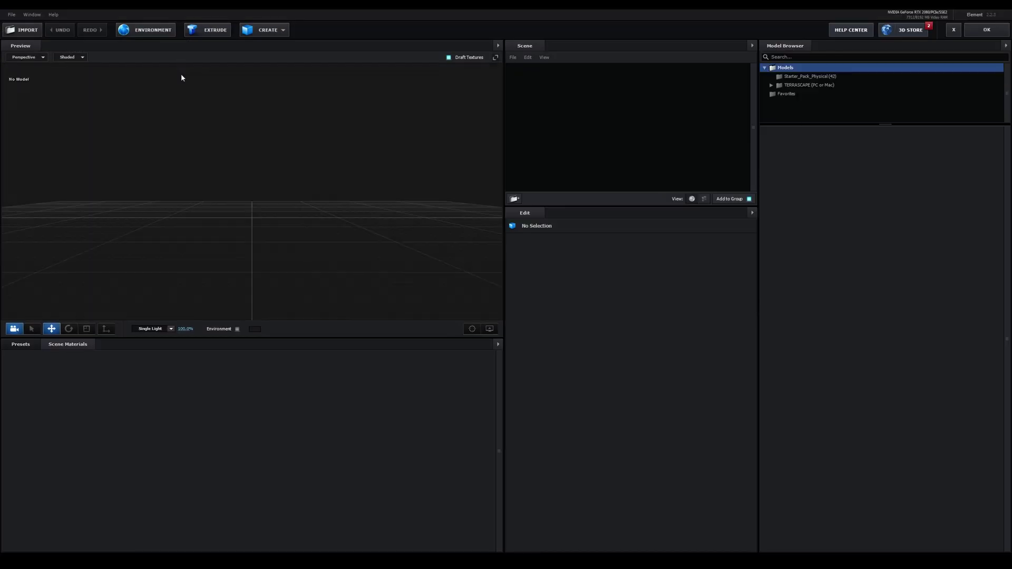
pyautogui.click(23, 30)
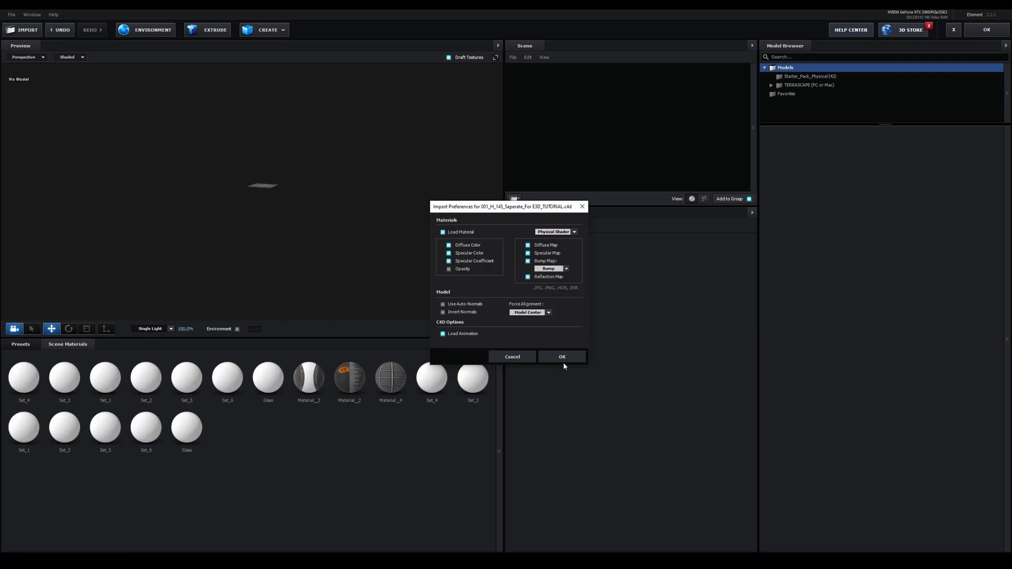
pyautogui.click(563, 357)
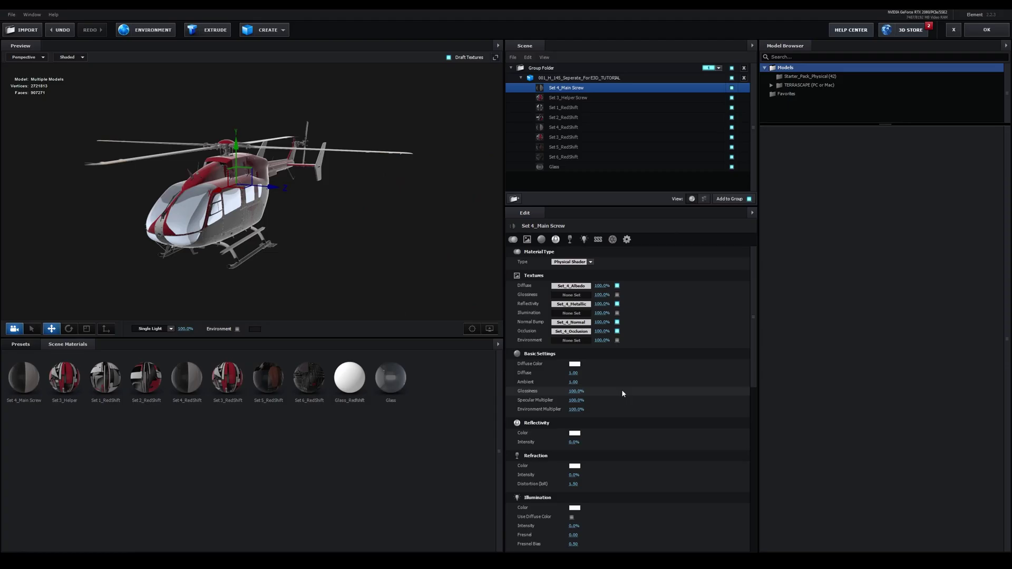
# Step: Give Set 4_Main Screw 85% glossiness, 20% environment multiplier and 25% reflectivity intensity
pyautogui.click(575, 391)
pyautogui.write('85')
pyautogui.press('Return')
pyautogui.click(577, 410)
pyautogui.write('20')
pyautogui.press('Return')
pyautogui.click(574, 442)
pyautogui.write('25')
pyautogui.press('Return')
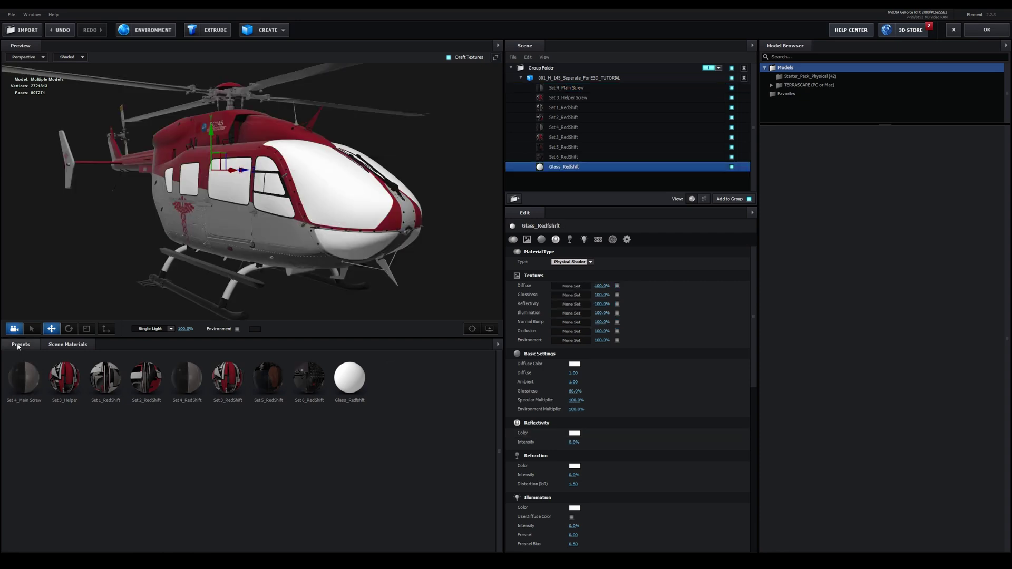
# Step: Replace Glass_Redfshift with the Physical Glass preset at 5% reflectivity intensity
pyautogui.click(20, 344)
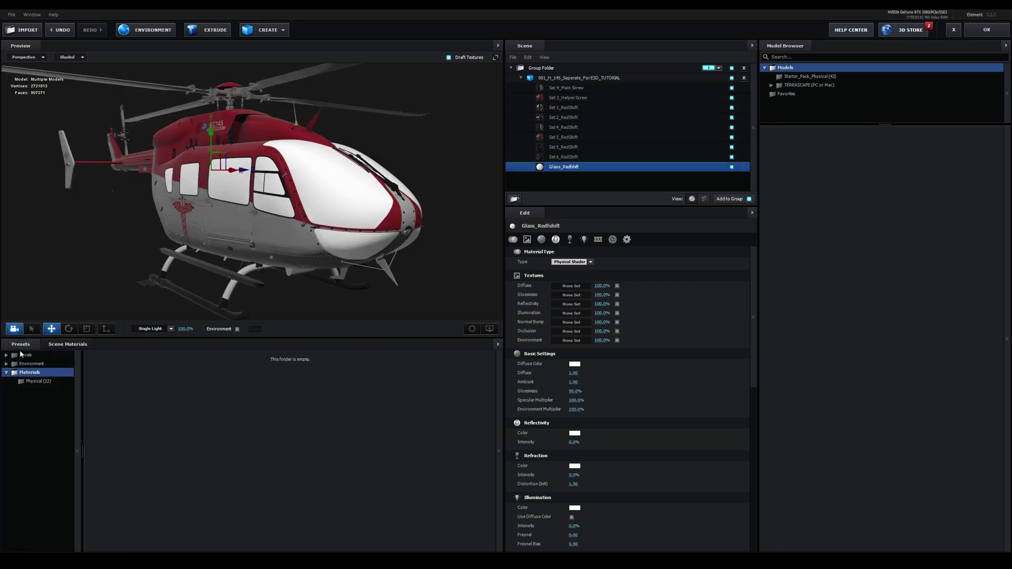
pyautogui.click(37, 381)
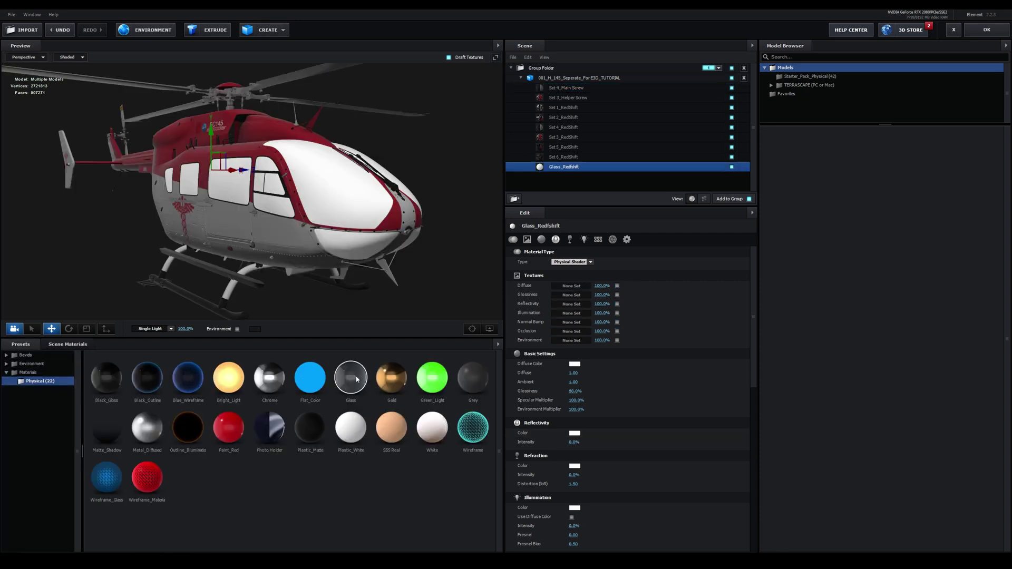
pyautogui.moveTo(350, 378); pyautogui.dragTo(569, 165)
pyautogui.click(576, 443)
pyautogui.write('5')
pyautogui.press('Return')
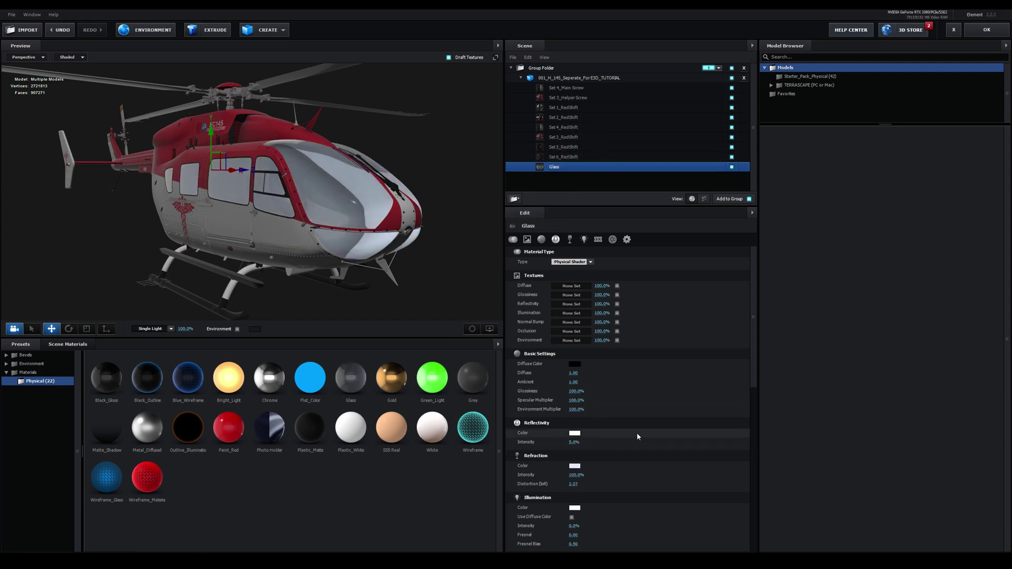
# Step: Force the glass material's opacity to 35% in its advanced settings
pyautogui.click(627, 240)
pyautogui.click(574, 271)
pyautogui.write('35')
pyautogui.press('Return')
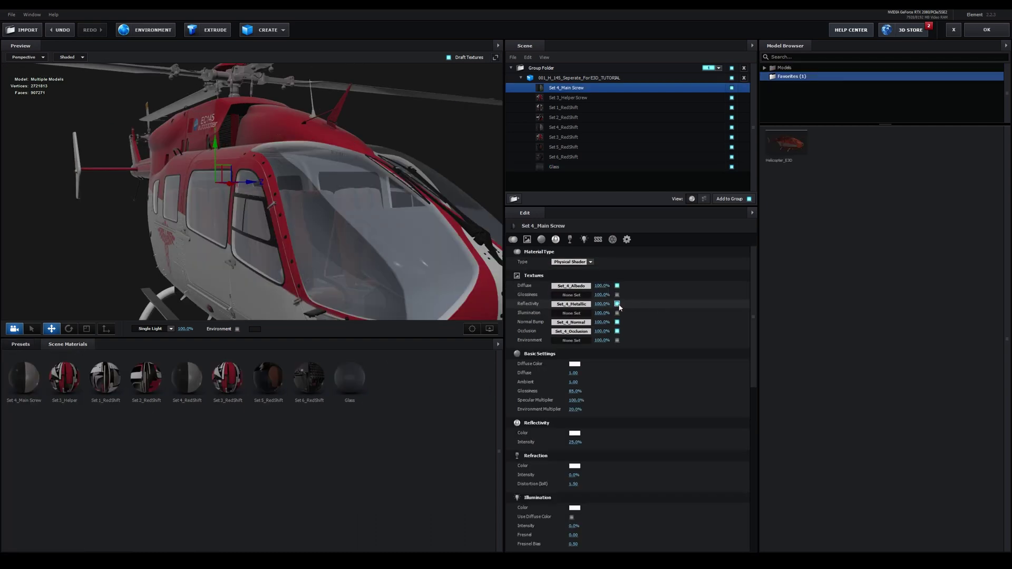
# Step: Turn off the reflectivity texture maps on Set 4_Main Screw and Set 6_RedShift
pyautogui.click(619, 305)
pyautogui.press('Down')
pyautogui.press('Down')
pyautogui.press('Down')
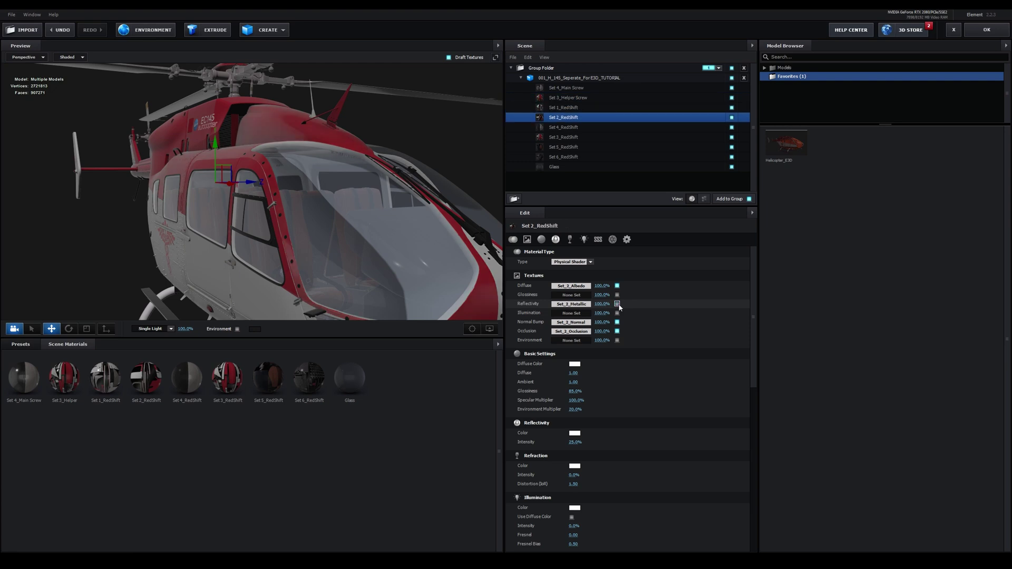
pyautogui.press('Down')
pyautogui.press('Down')
pyautogui.press('Down')
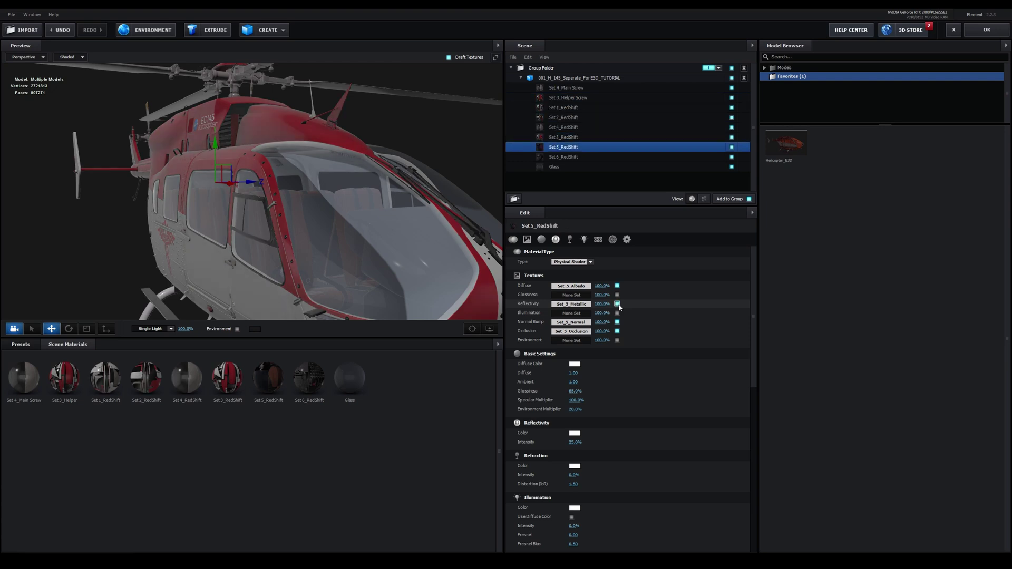
pyautogui.press('Down')
pyautogui.click(618, 304)
pyautogui.moveTo(401, 211); pyautogui.dragTo(280, 218)
# Step: Load the roughness texture into the Glass material's glossiness slot
pyautogui.press('Down')
pyautogui.click(581, 299)
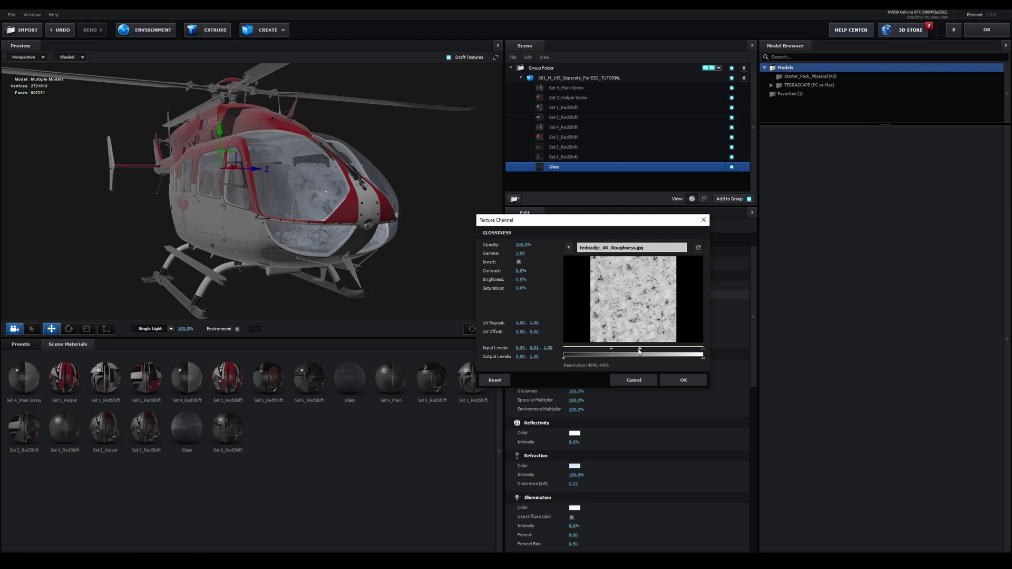
pyautogui.click(683, 380)
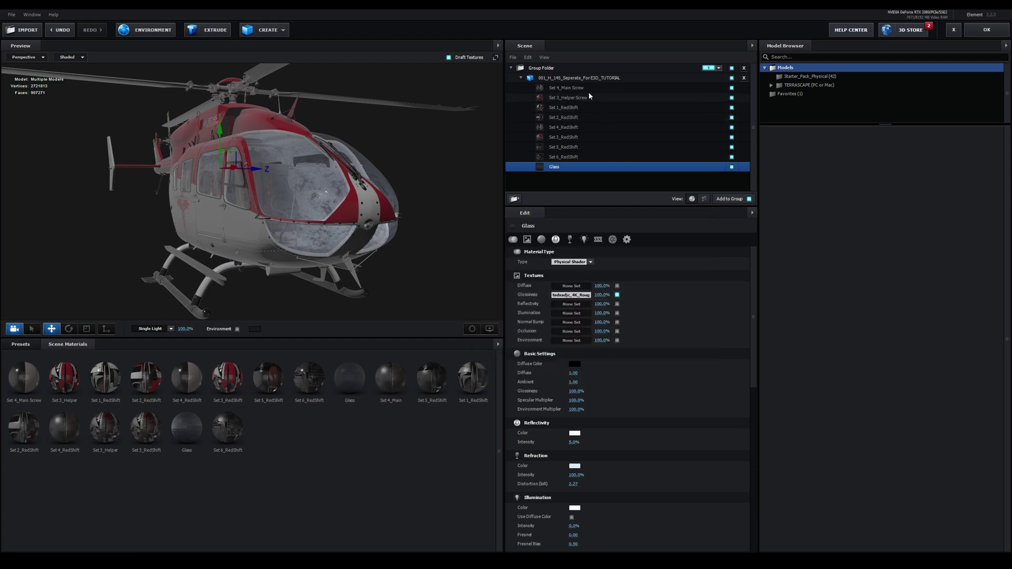
# Step: Review the rotor and Set 6_RedShift materials, showing Set 4_Main Screw's advanced settings
pyautogui.press('Down')
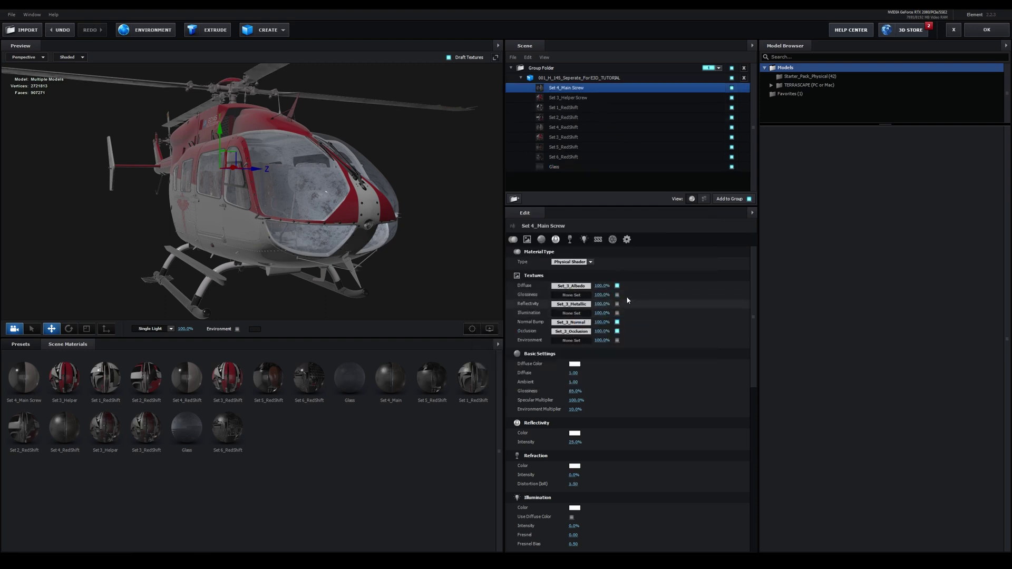
pyautogui.press('Down')
pyautogui.click(599, 156)
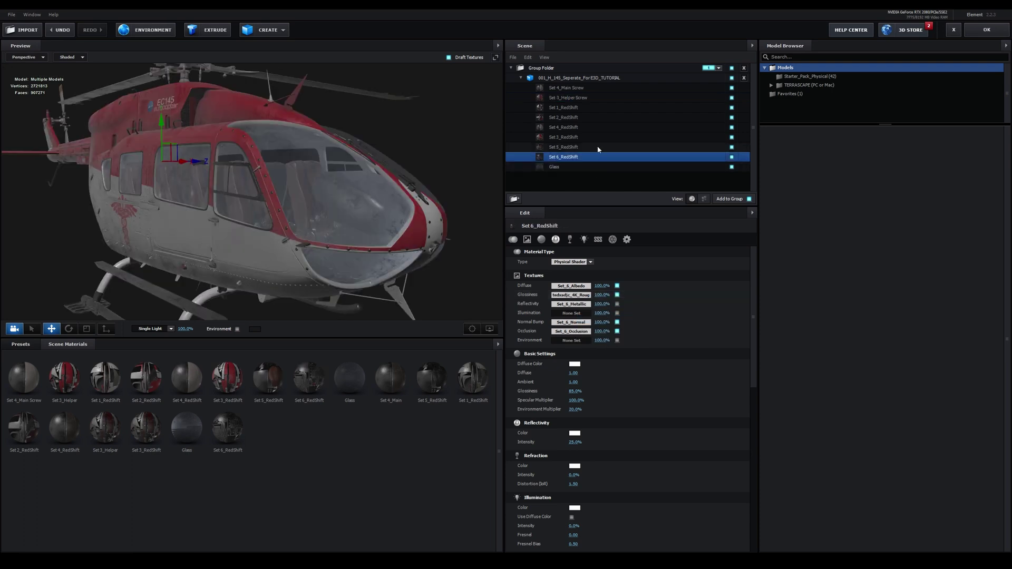
pyautogui.click(580, 91)
pyautogui.click(627, 240)
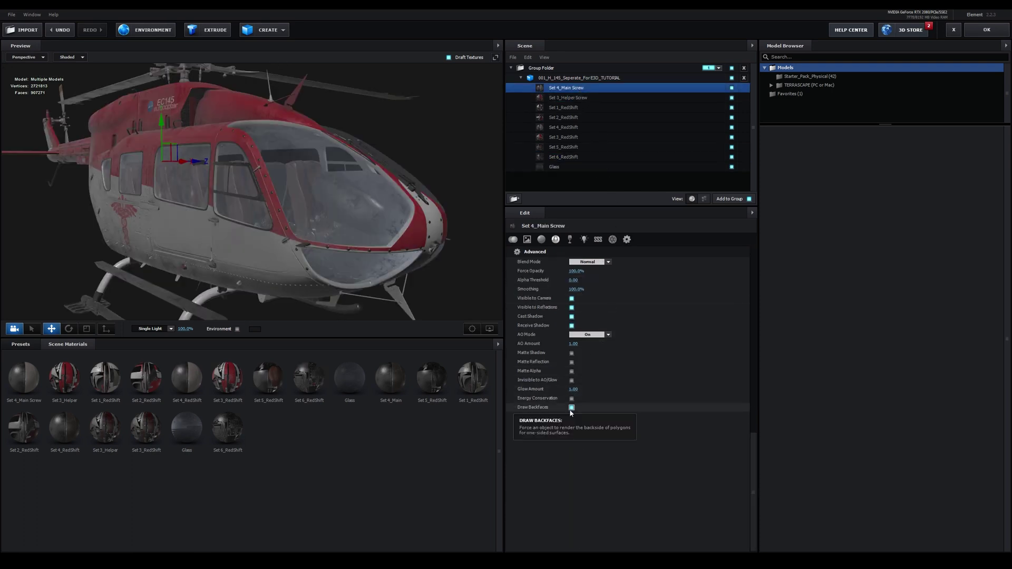
# Step: Hide all parts except the main rotor and assign Main Screw to group 2
pyautogui.press('Down')
pyautogui.press('Down')
pyautogui.press('Down')
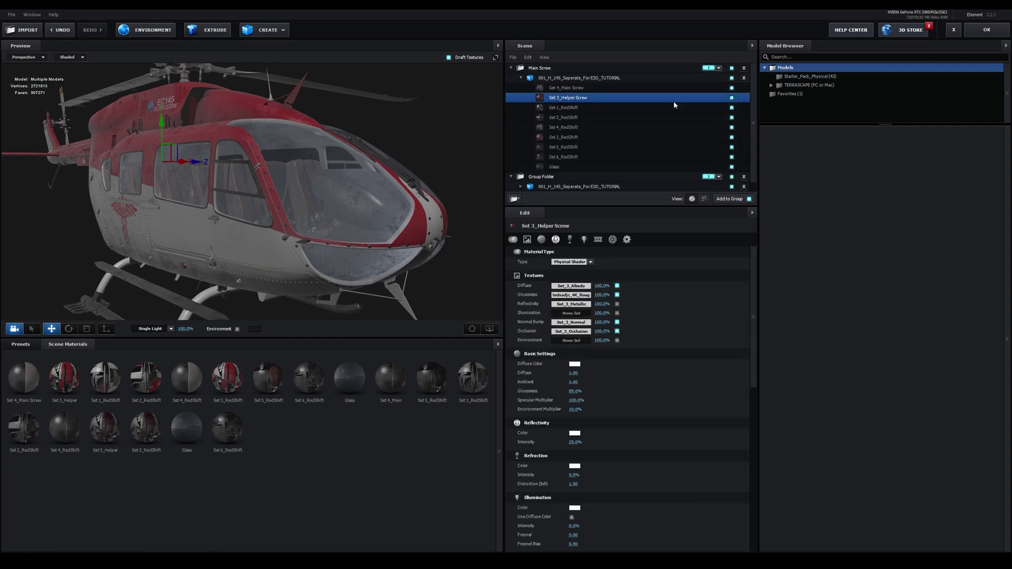
pyautogui.click(732, 97)
pyautogui.moveTo(732, 100); pyautogui.dragTo(732, 168)
pyautogui.click(711, 70)
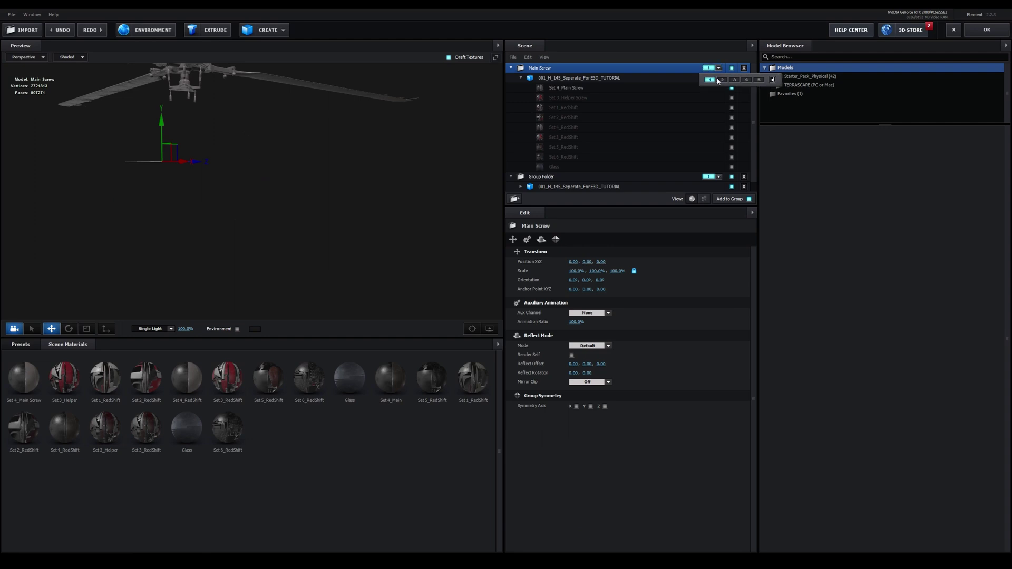
pyautogui.click(723, 80)
# Step: Duplicate the model, show only the tail rotor, and assign the copy to group 3
pyautogui.rightClick(547, 68)
pyautogui.click(576, 105)
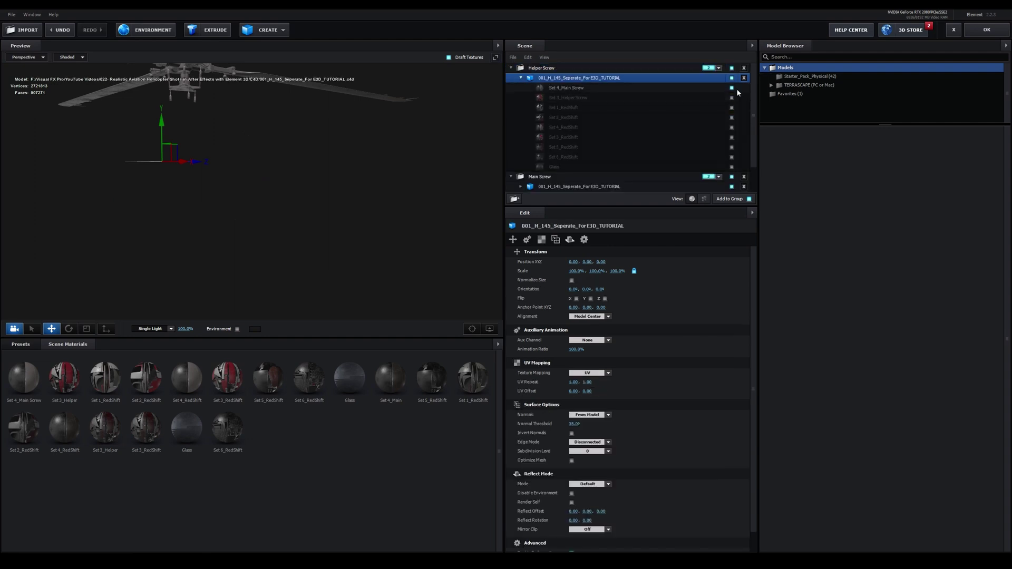
pyautogui.click(732, 97)
pyautogui.click(732, 98)
pyautogui.click(712, 68)
pyautogui.click(735, 80)
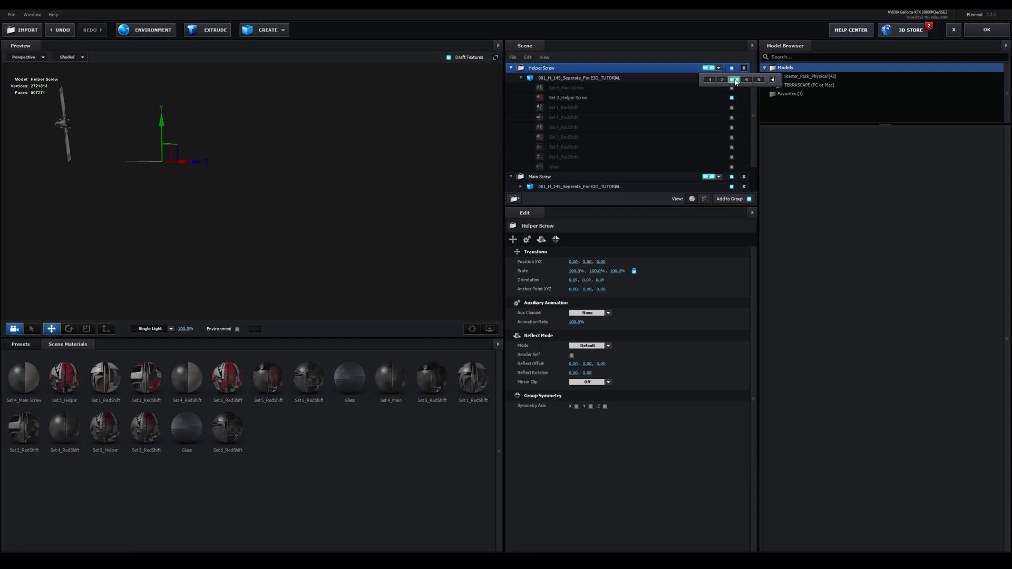
pyautogui.click(985, 32)
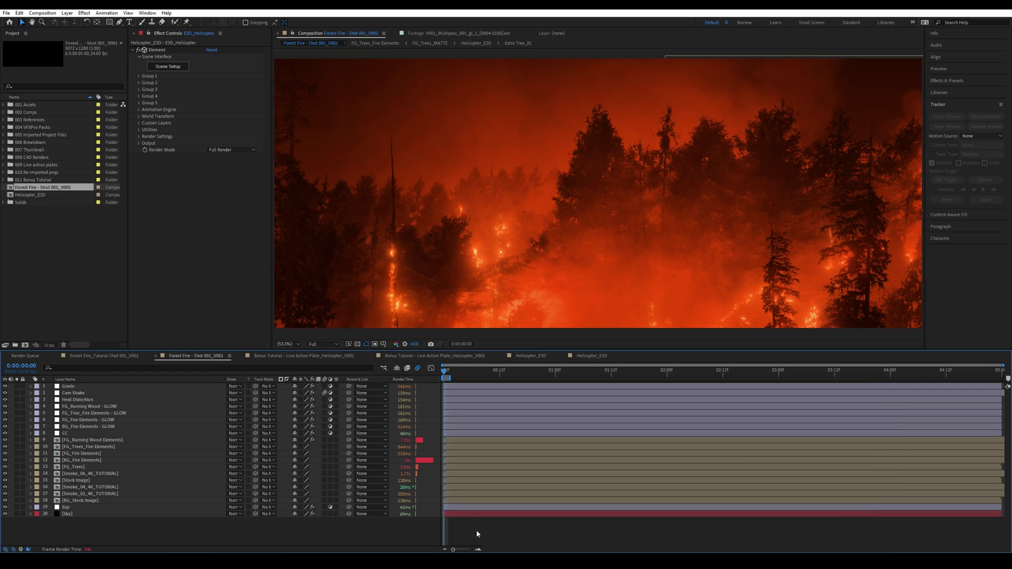
# Step: Add the comp to the render queue with JPEG Sequence output and open its quality options
pyautogui.hotkey('ctrl', 'm')
pyautogui.click(69, 404)
pyautogui.click(483, 182)
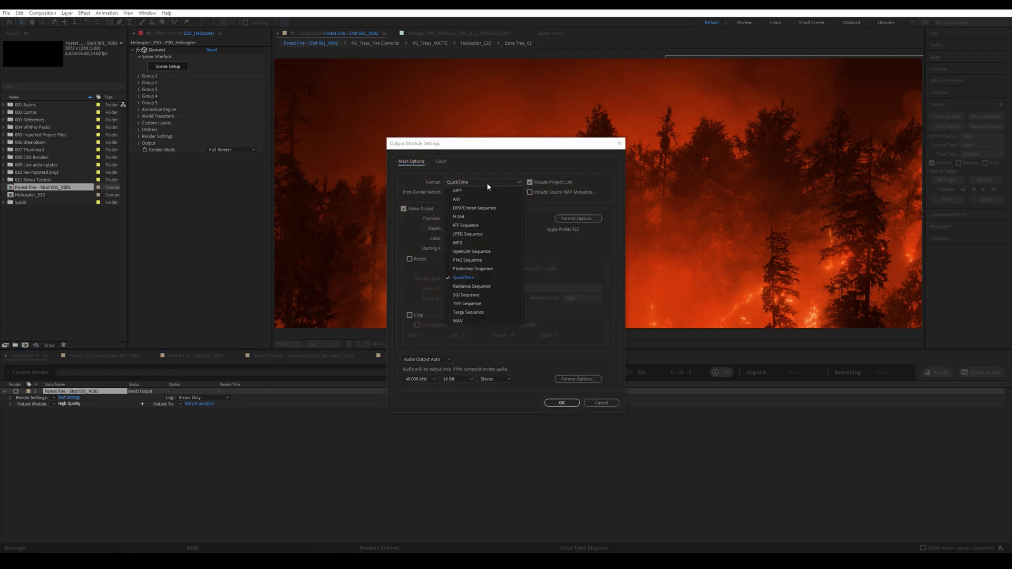
pyautogui.click(481, 234)
pyautogui.click(578, 219)
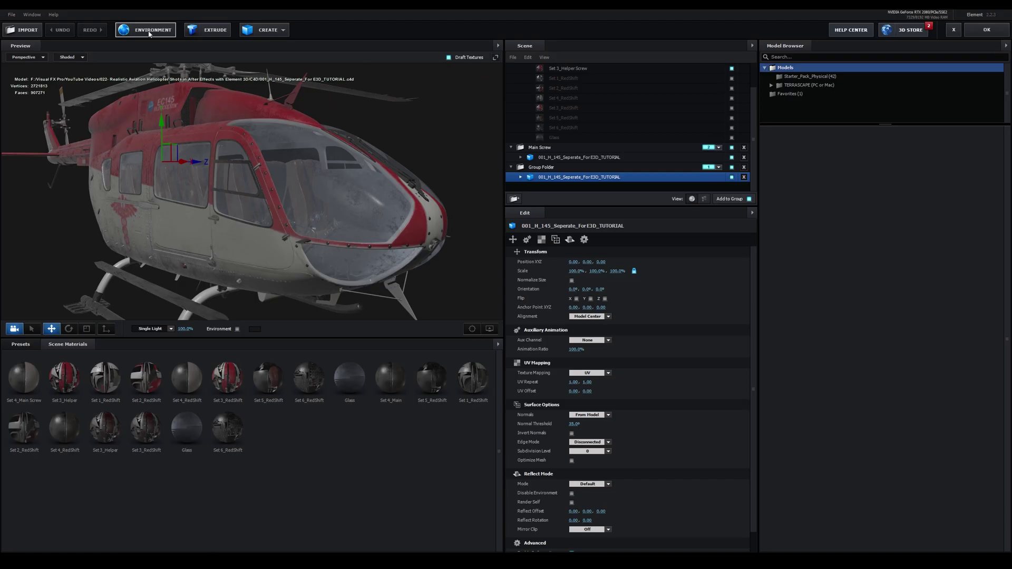
pyautogui.click(149, 32)
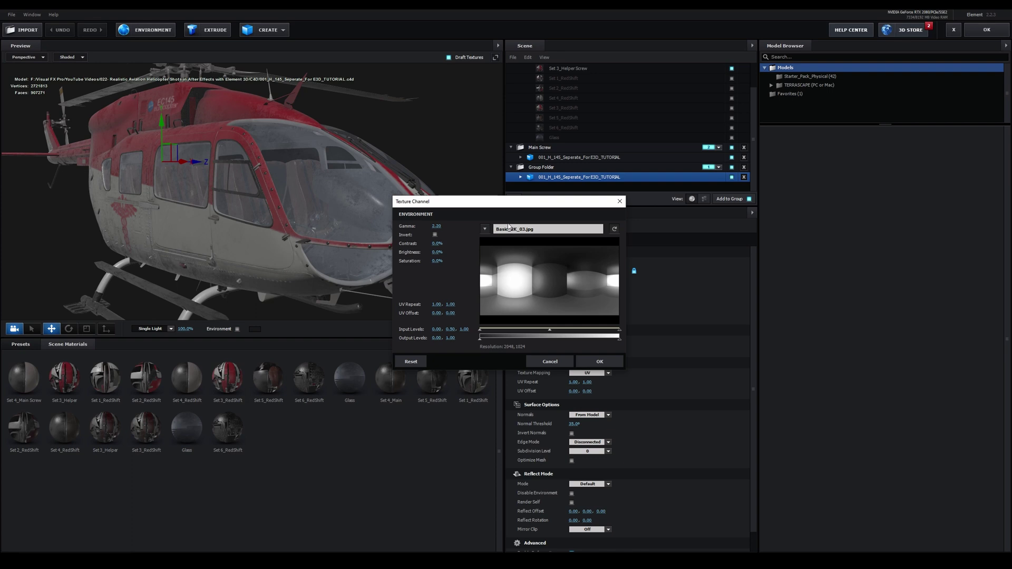
# Step: Use Forest Fire Environment_001_00000.jpg as the environment at -48 brightness with a lowered white input level
pyautogui.click(509, 227)
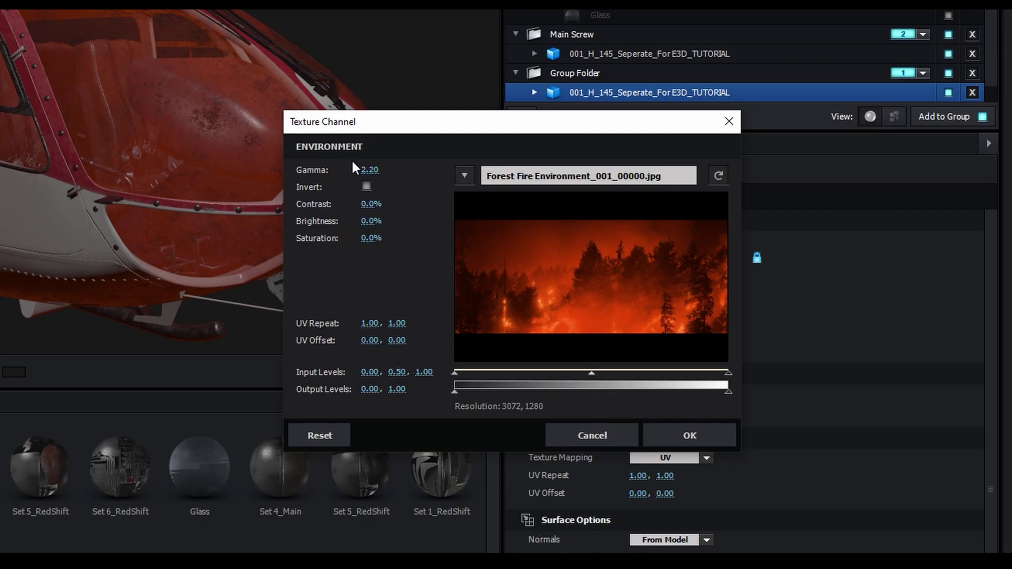
pyautogui.click(437, 253)
pyautogui.write('-48')
pyautogui.press('Return')
pyautogui.moveTo(728, 373); pyautogui.dragTo(610, 376)
pyautogui.click(690, 435)
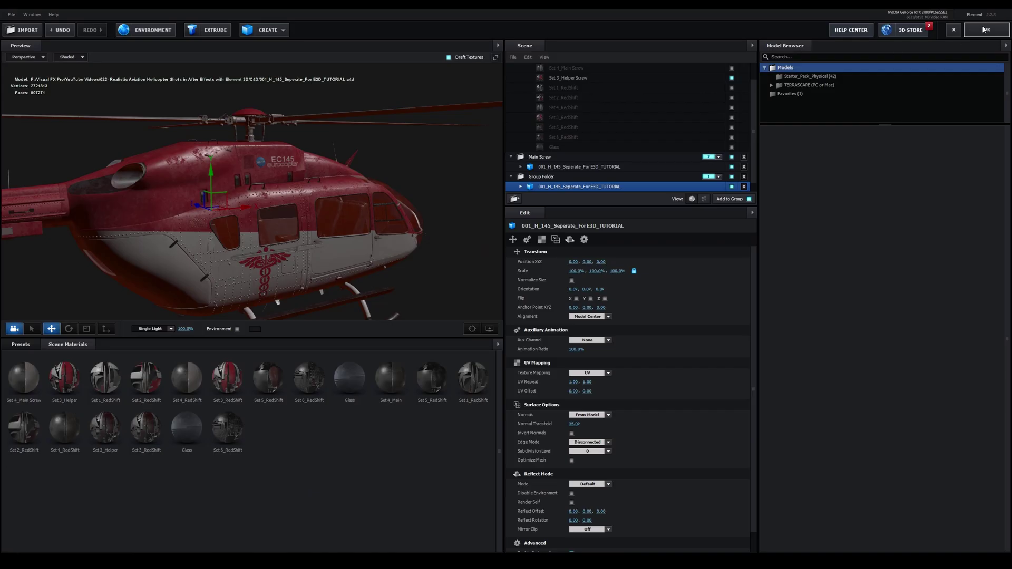
pyautogui.click(984, 29)
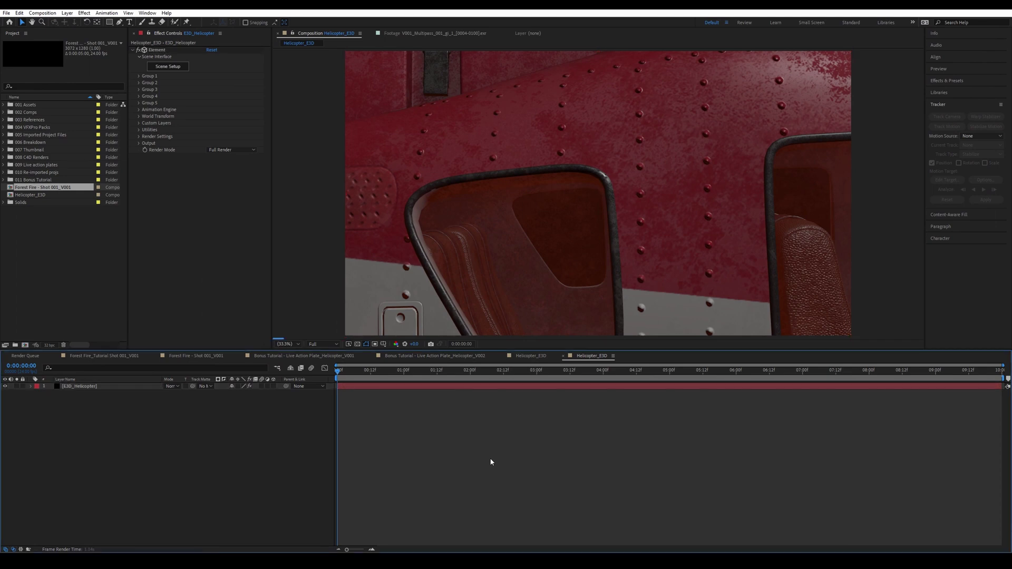
# Step: Create a group null for Element 3D Group 1
pyautogui.click(139, 76)
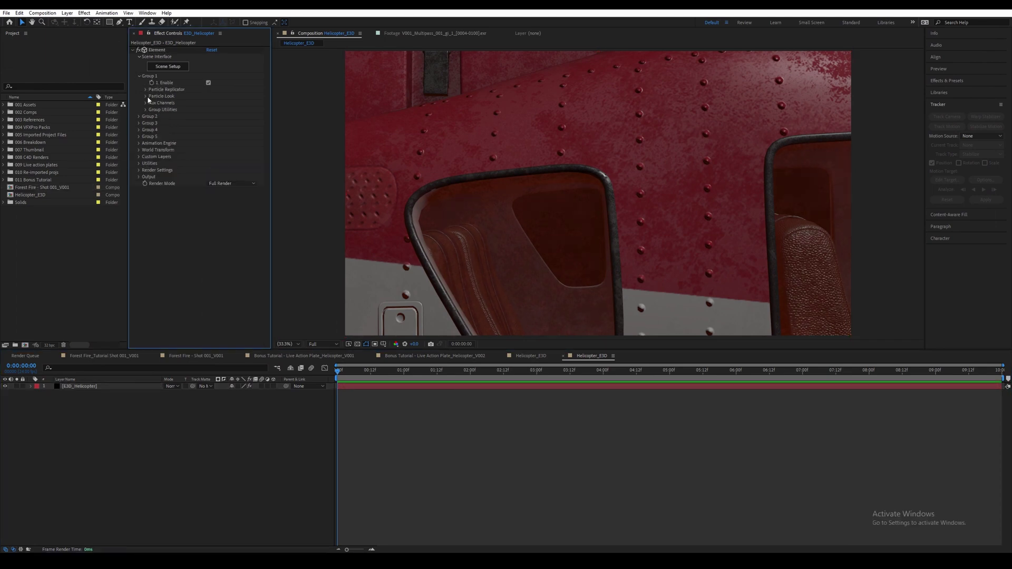
pyautogui.click(145, 110)
pyautogui.click(152, 123)
pyautogui.click(173, 133)
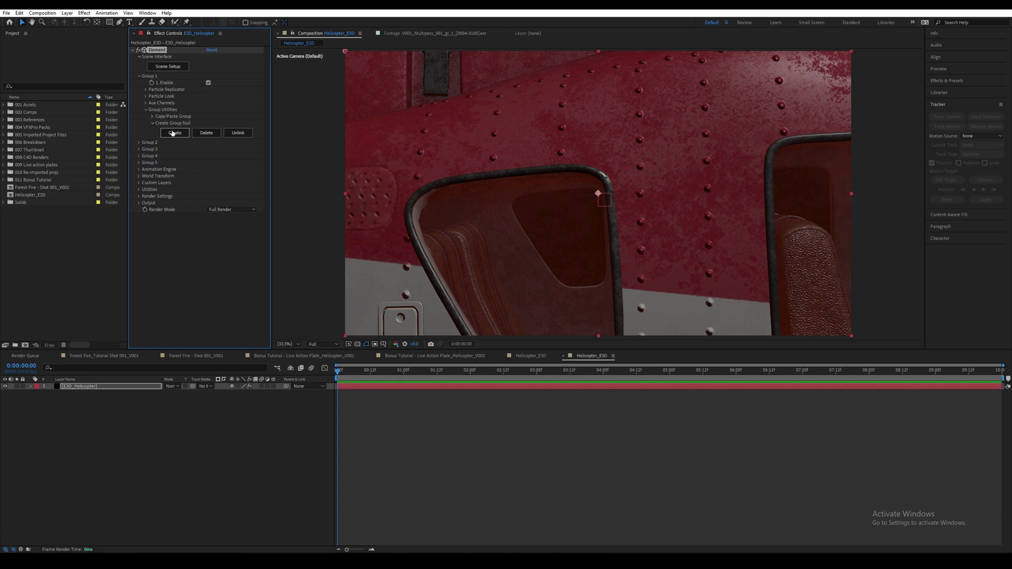
# Step: Enable Multi-Object on Group 2, keyframe Y Rotation from 0 to 15 revolutions at the end, and create its null
pyautogui.click(138, 143)
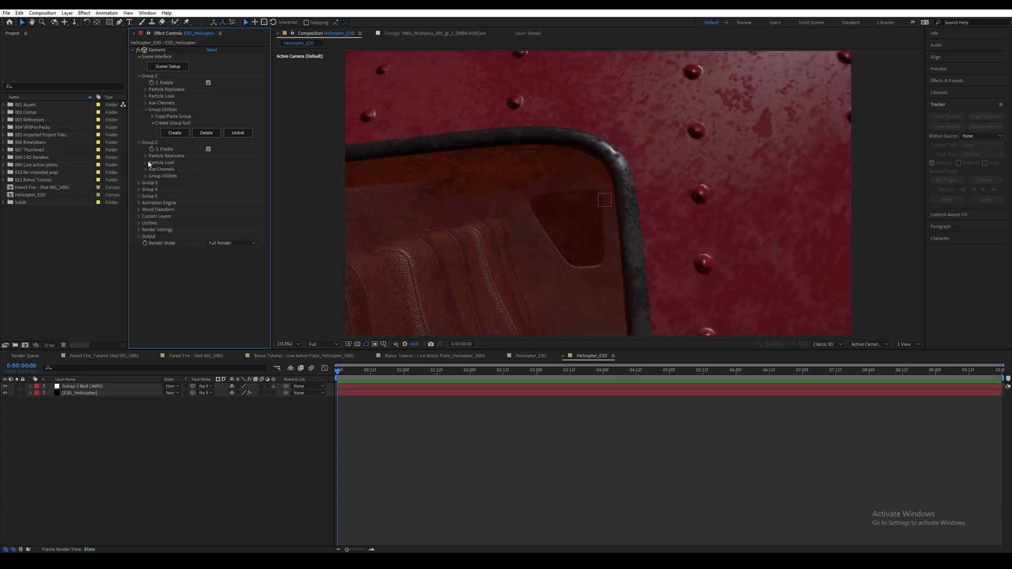
pyautogui.click(146, 163)
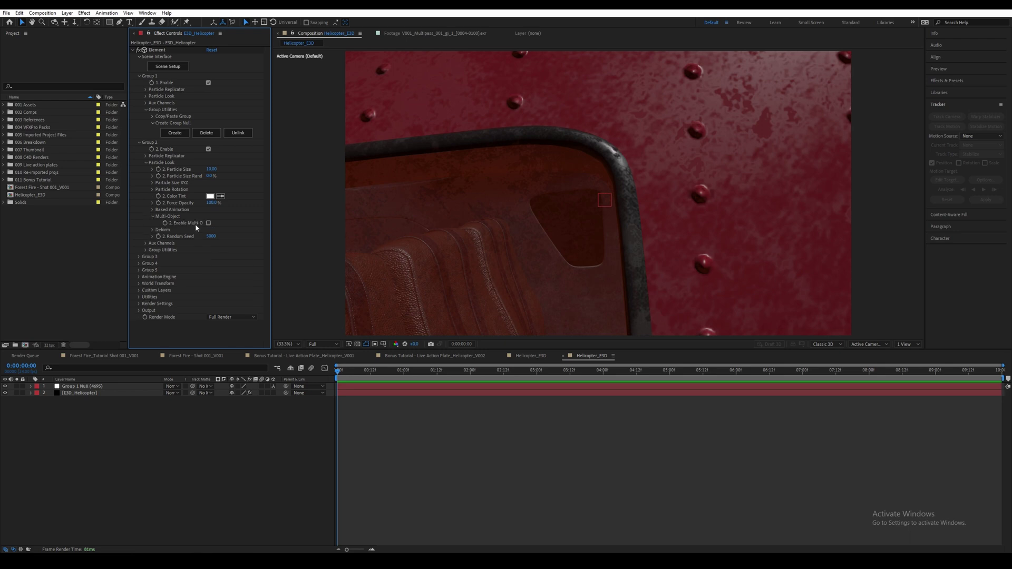
pyautogui.click(152, 216)
pyautogui.click(160, 204)
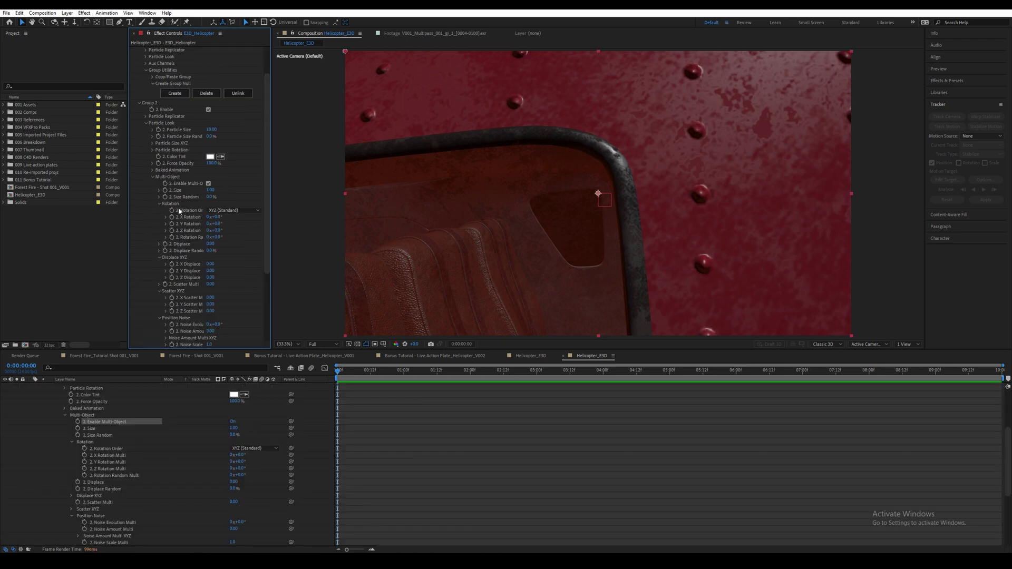
pyautogui.click(172, 223)
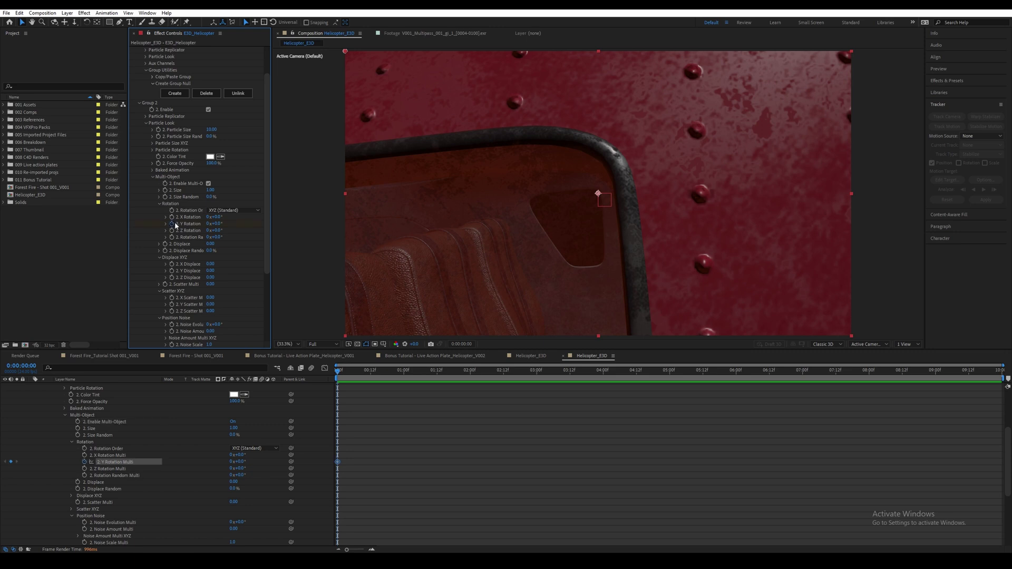
pyautogui.press('u')
pyautogui.click(997, 373)
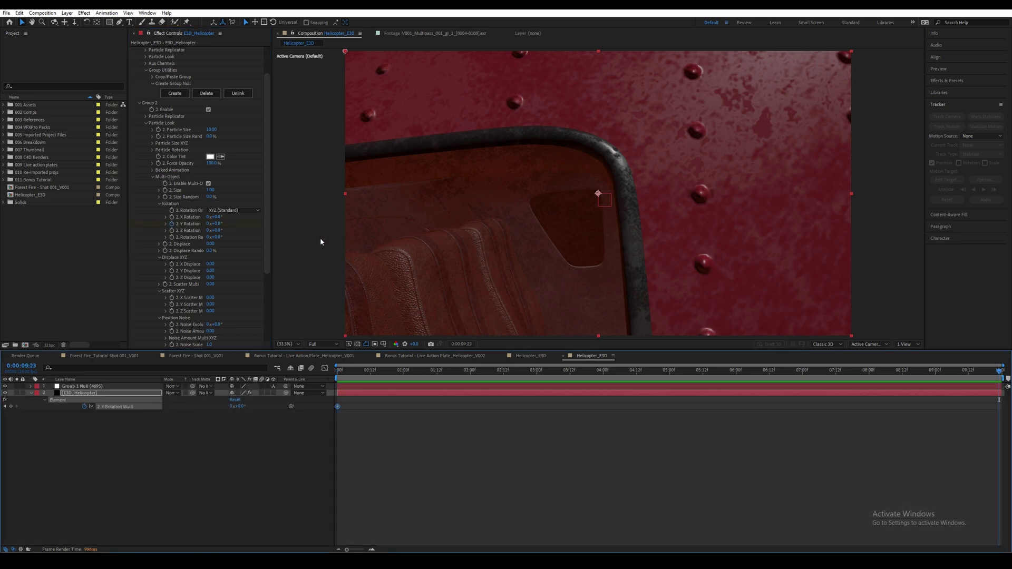
pyautogui.click(209, 223)
pyautogui.write('15')
pyautogui.press('Return')
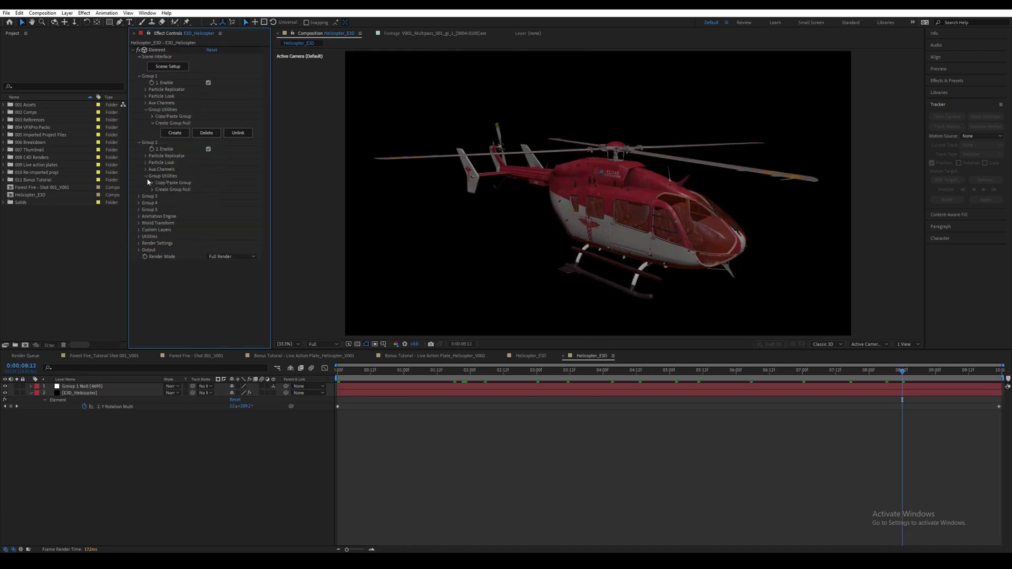
pyautogui.click(153, 190)
pyautogui.click(171, 201)
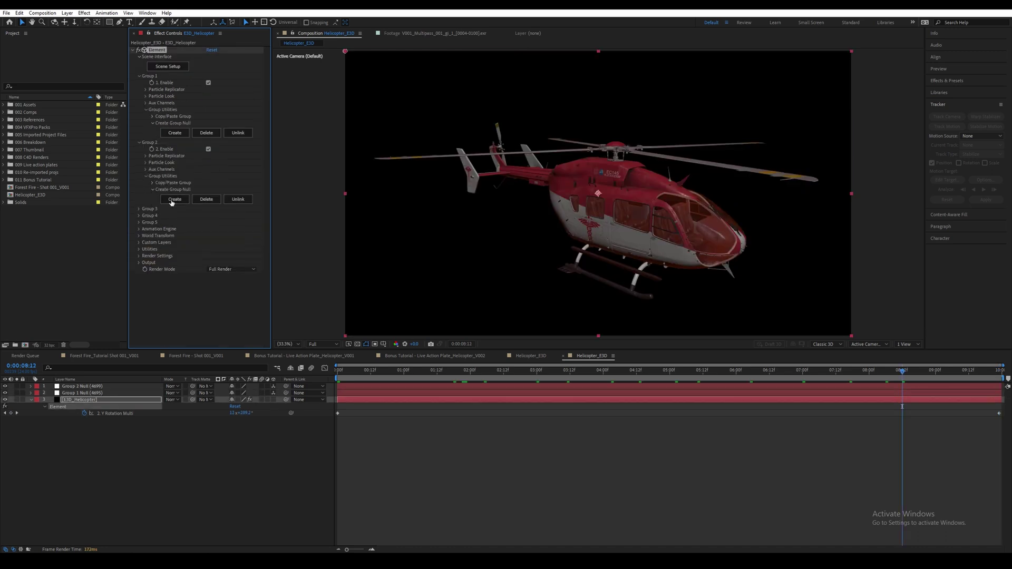
# Step: Enable Multi-Object on Element 3D Group 3, the tail rotor
pyautogui.click(138, 208)
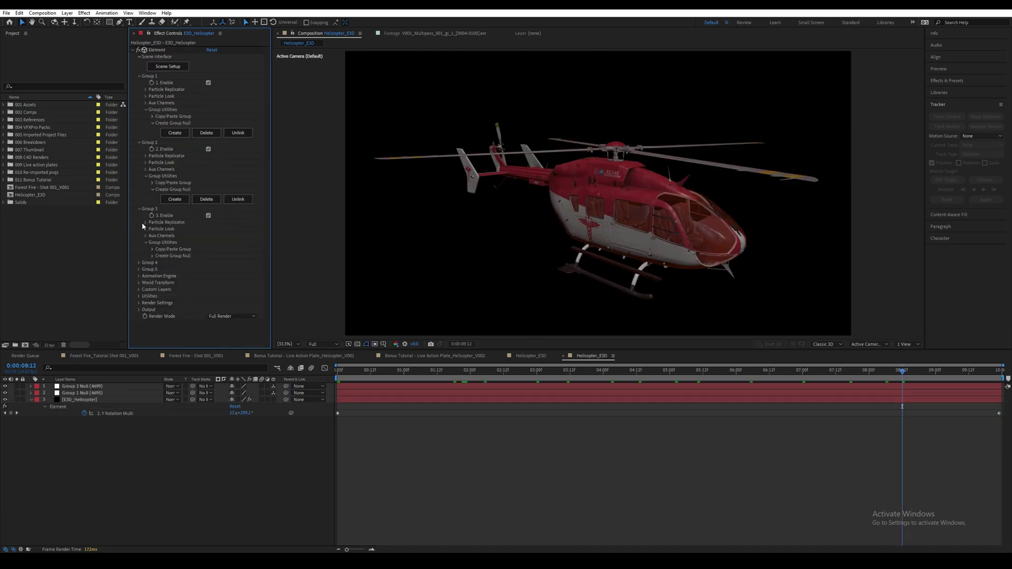
pyautogui.click(146, 229)
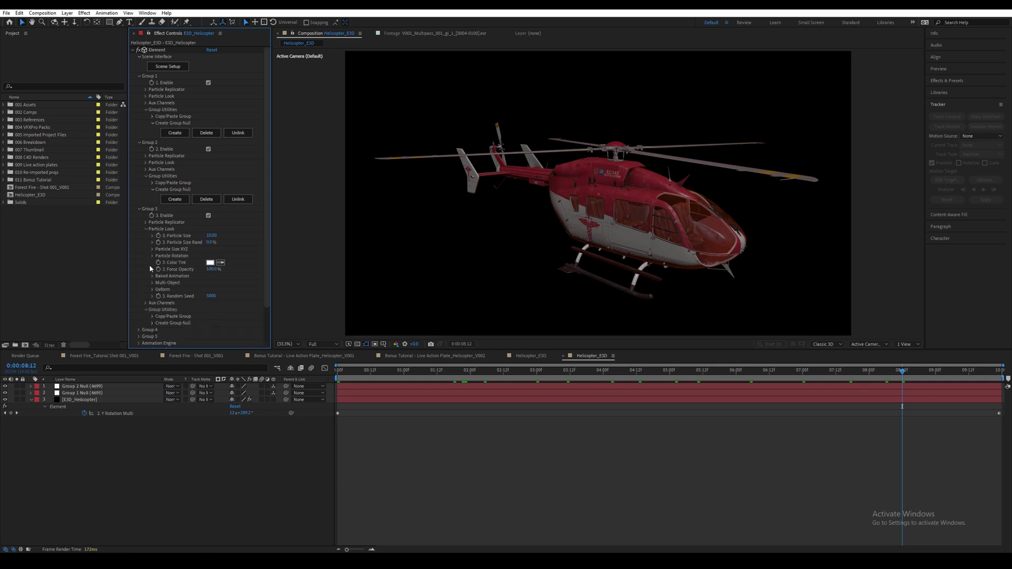
pyautogui.click(152, 284)
pyautogui.click(209, 290)
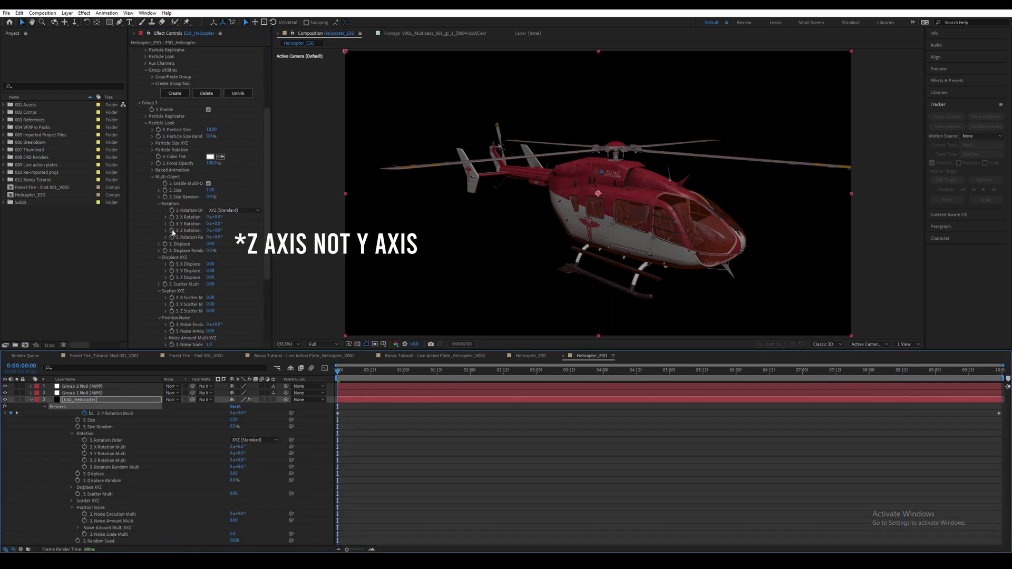
# Step: Keyframe Group 3's Z Rotation from 0 to 15 revolutions at the comp end, then preview the spinning rotors
pyautogui.click(172, 230)
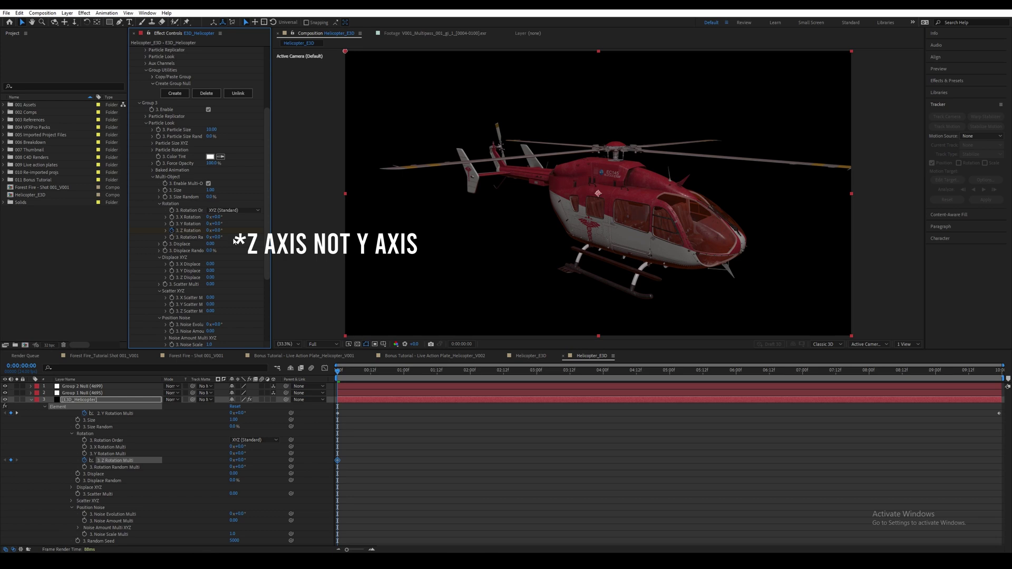
pyautogui.click(1004, 371)
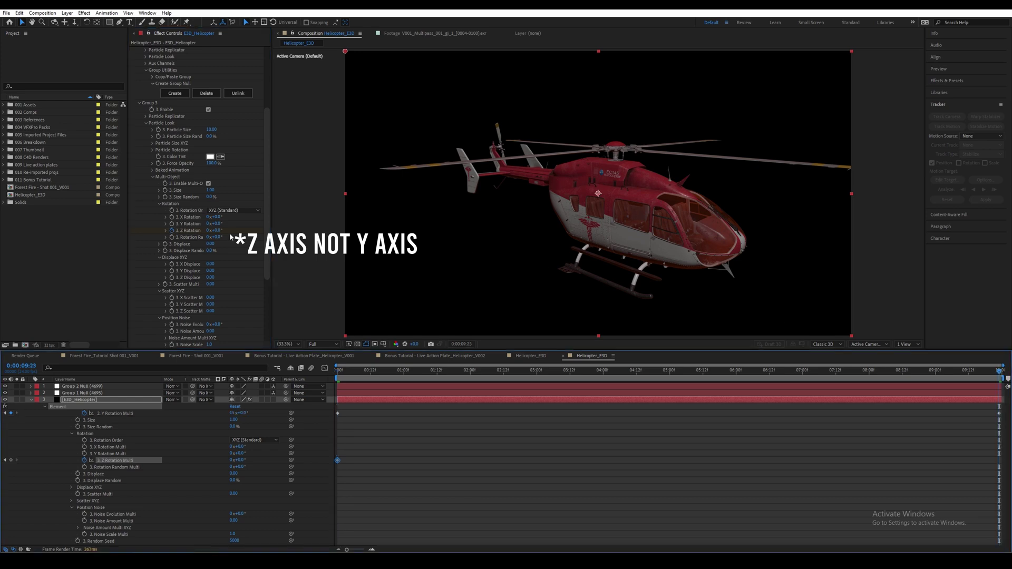
pyautogui.click(209, 230)
pyautogui.write('15')
pyautogui.press('Return')
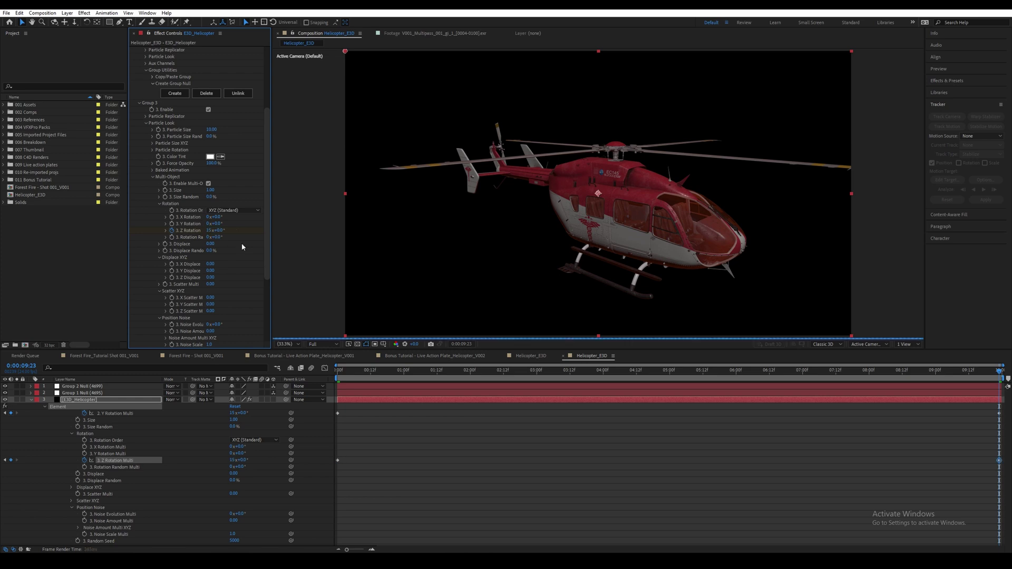
pyautogui.click(377, 463)
pyautogui.press('space')
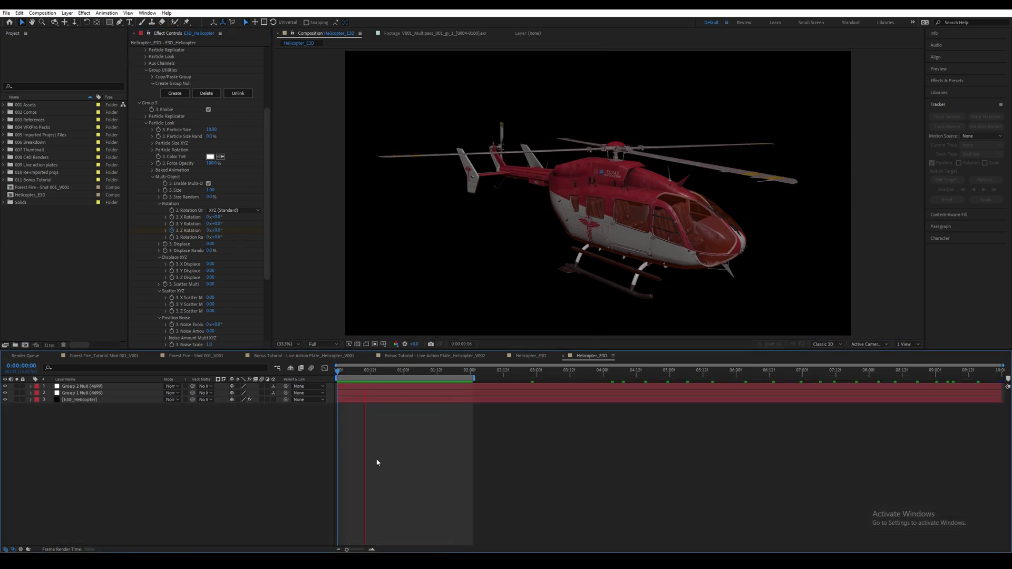
# Step: Create the Group 3 null and rename the three group nulls Body, Main Screw and Helper Screw
pyautogui.click(100, 404)
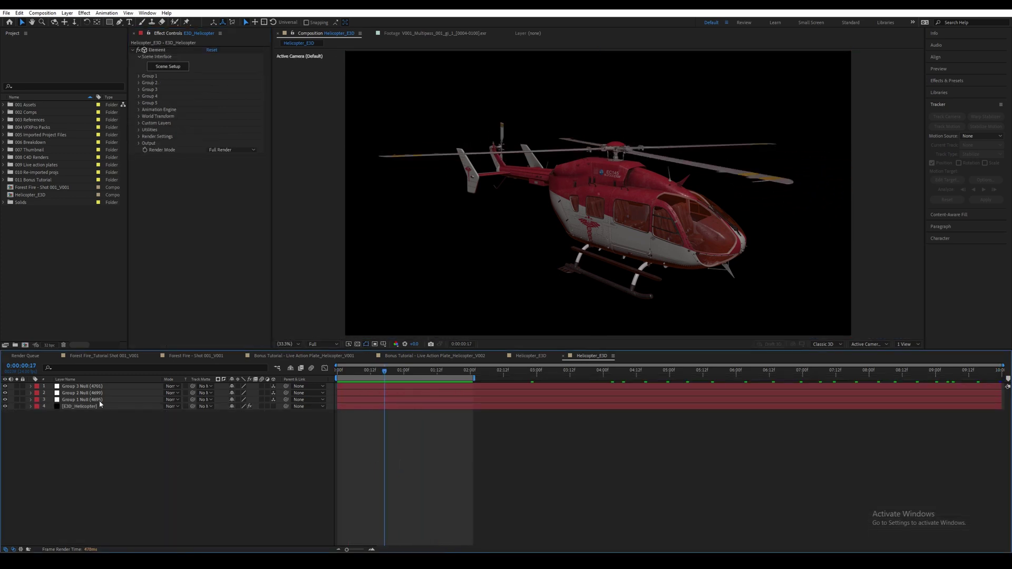
pyautogui.click(100, 400)
pyautogui.press('Return')
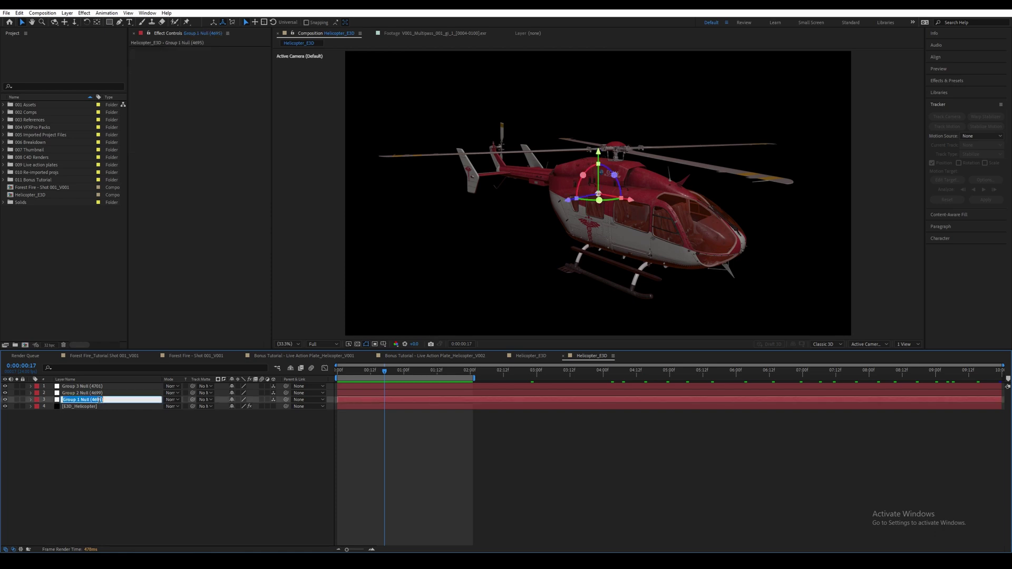
pyautogui.write('Body')
pyautogui.click(77, 394)
pyautogui.press('Return')
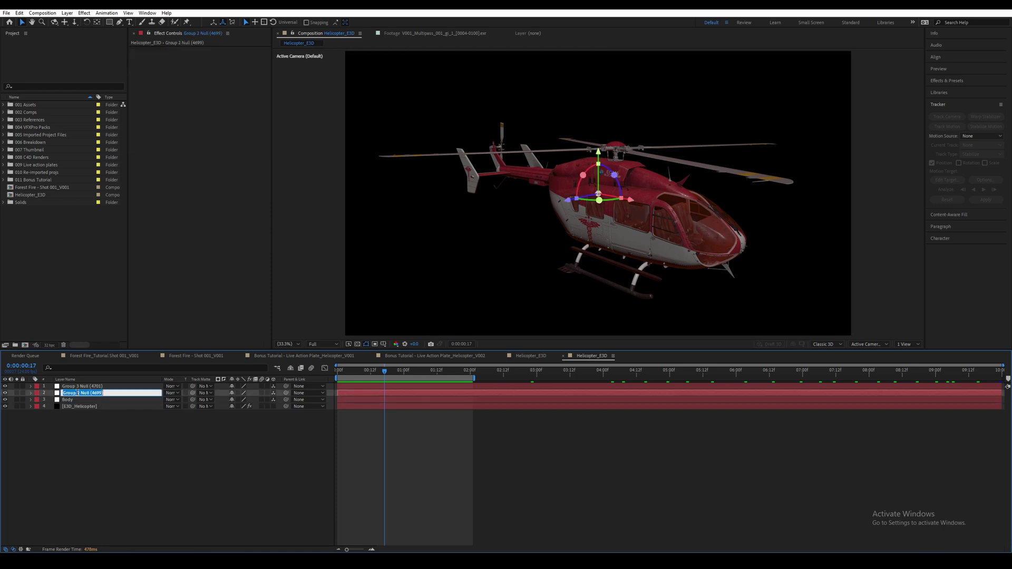
pyautogui.write('Main Screw')
pyautogui.click(79, 386)
pyautogui.press('Return')
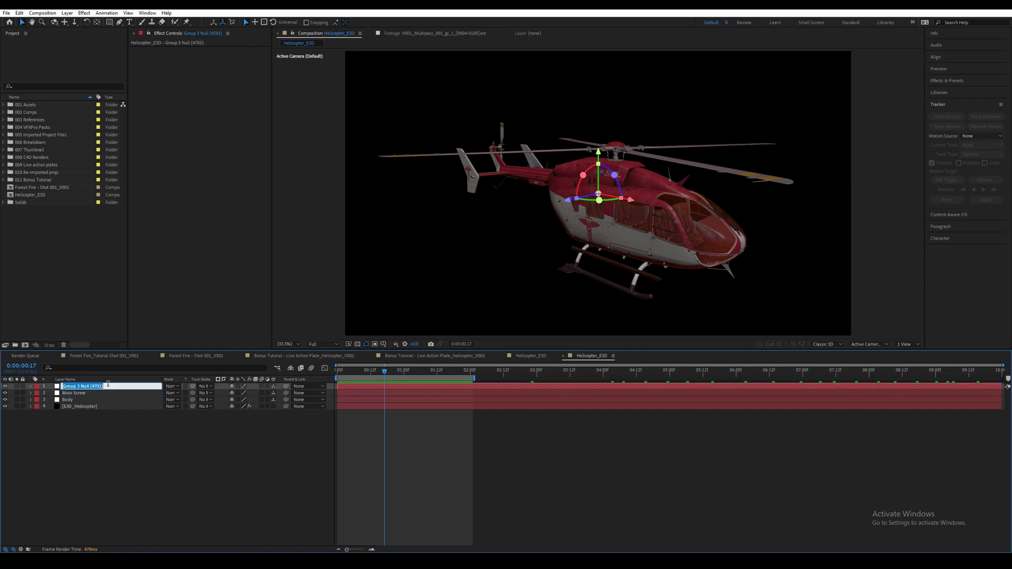
pyautogui.write('Helper Screw')
pyautogui.press('Return')
# Step: Parent the Main Screw and Helper Screw nulls to the Body null
pyautogui.keyDown('shift'); pyautogui.click(113, 393); pyautogui.keyUp('shift')
pyautogui.moveTo(285, 393); pyautogui.dragTo(67, 400)
pyautogui.click(67, 400)
pyautogui.moveTo(580, 200)
pyautogui.mouseDown()
pyautogui.moveTo(617, 210)
pyautogui.moveTo(586, 185)
pyautogui.mouseUp()
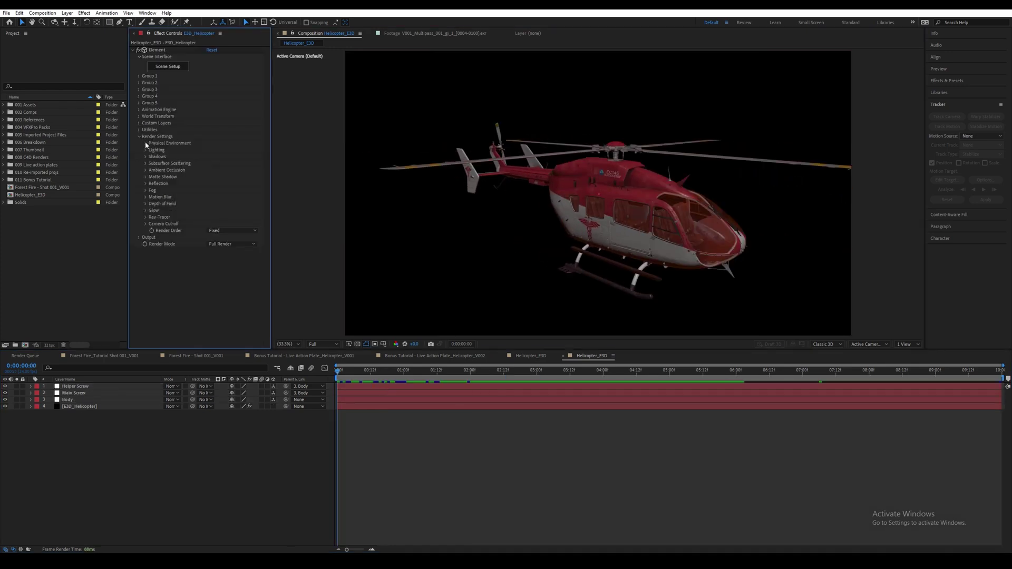
# Step: Set Element 3D environment exposure to 1.5 and additional lighting brightness to 0%
pyautogui.click(146, 143)
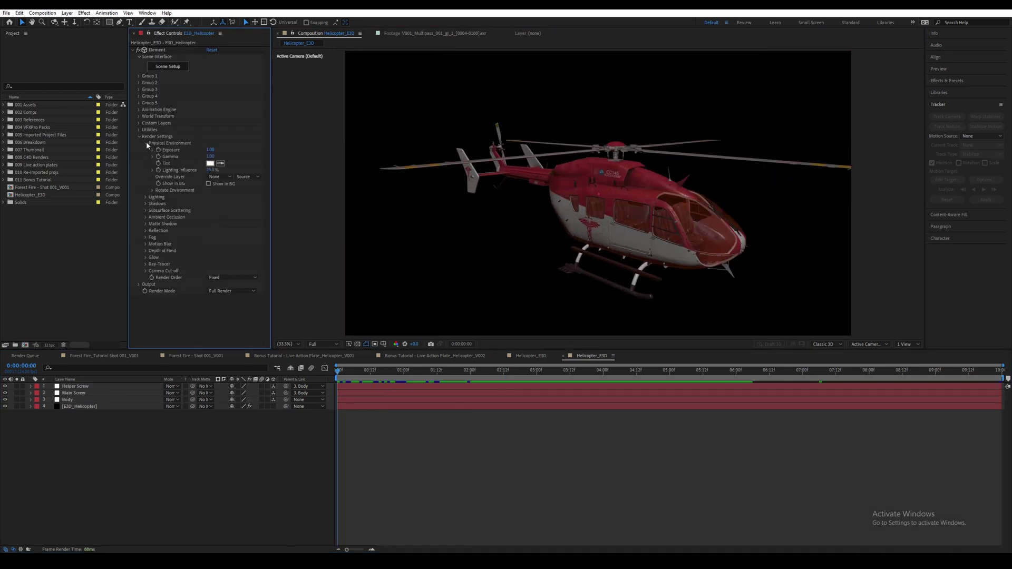
pyautogui.click(211, 151)
pyautogui.write('1.5')
pyautogui.click(240, 150)
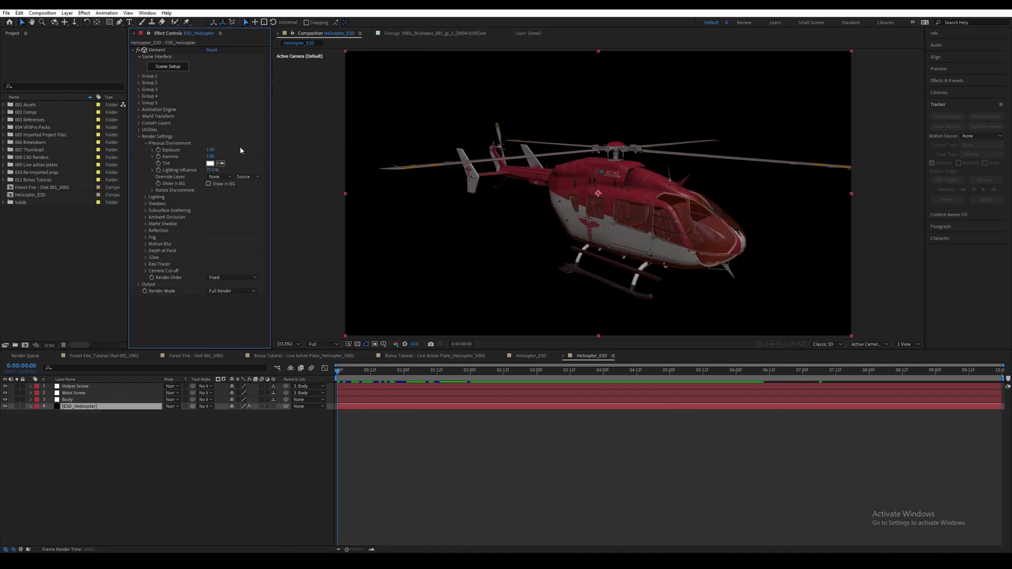
pyautogui.click(146, 197)
pyautogui.click(152, 225)
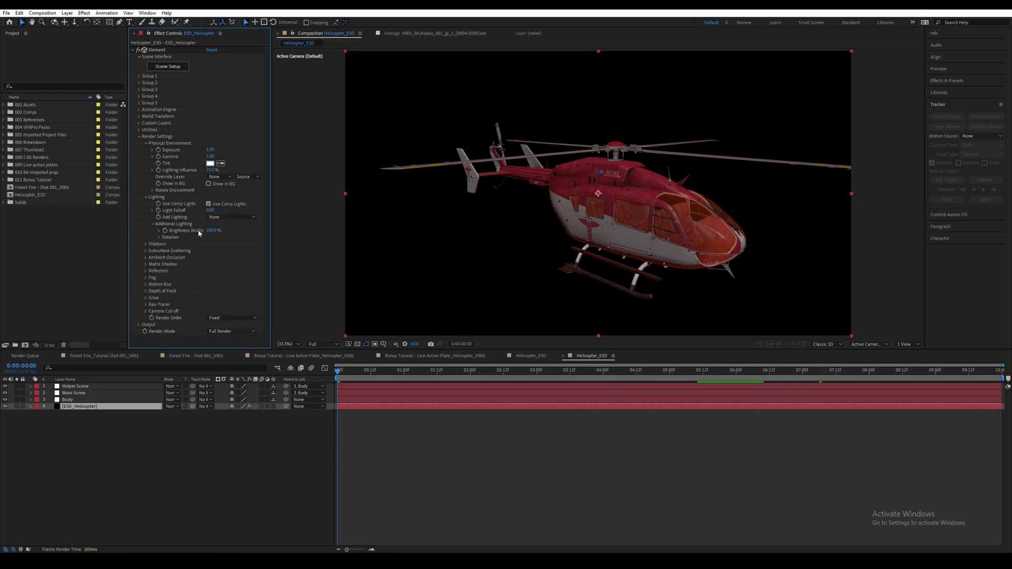
pyautogui.click(212, 230)
pyautogui.write('0')
pyautogui.press('Return')
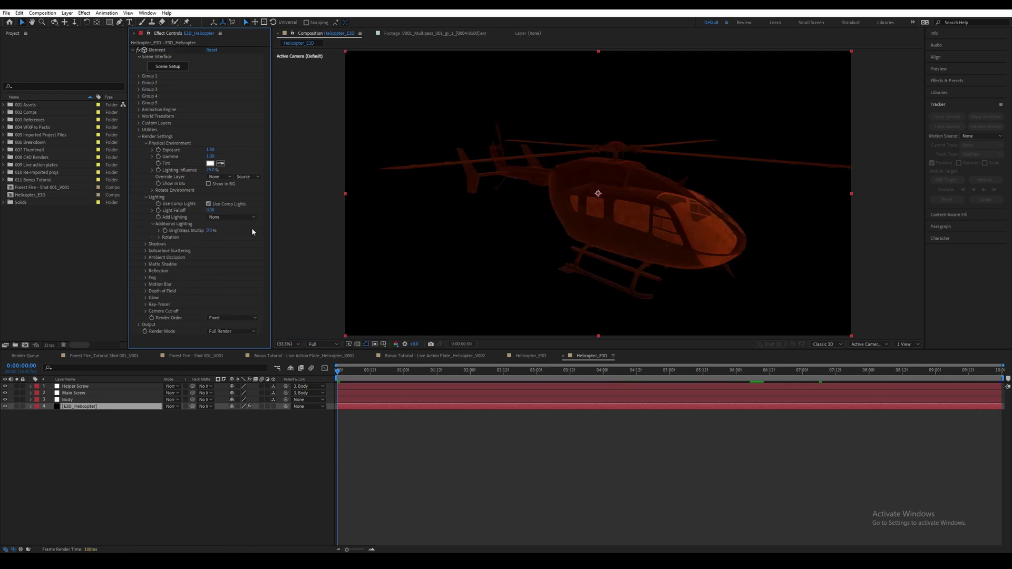
# Step: Turn on ambient occlusion in Ray-Traced mode
pyautogui.click(146, 258)
pyautogui.click(208, 251)
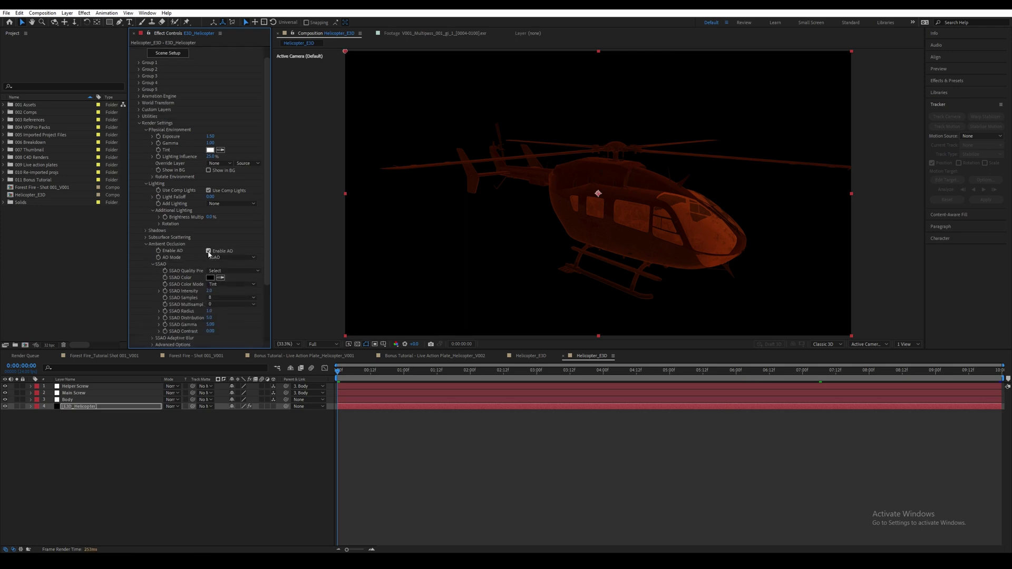
pyautogui.click(230, 257)
pyautogui.click(227, 273)
pyautogui.scroll(-2, 264, 238)
pyautogui.scroll(5, 132, 474)
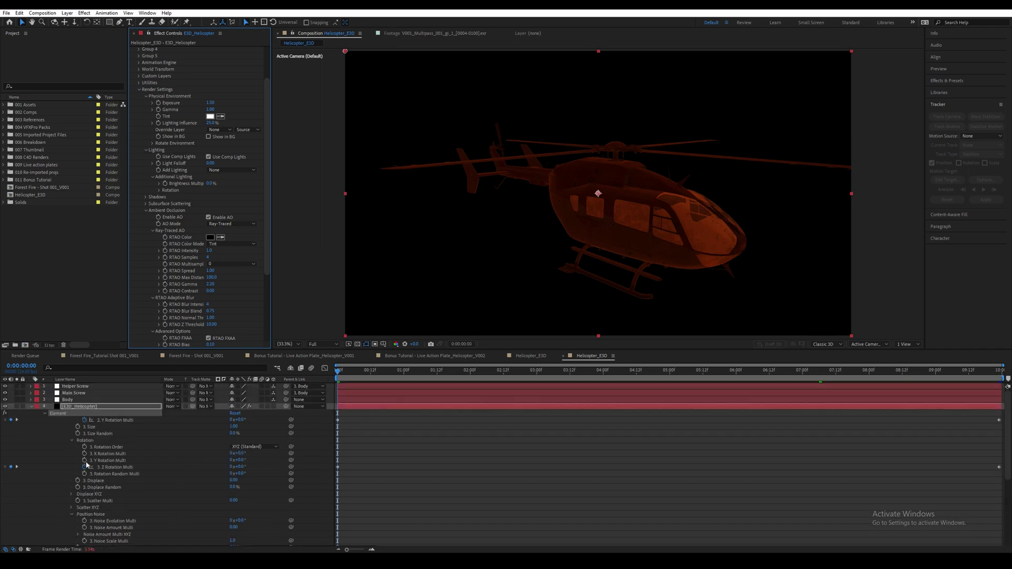
# Step: Add a new camera layer to the helicopter comp
pyautogui.click(30, 406)
pyautogui.click(67, 13)
pyautogui.moveTo(126, 21)
pyautogui.click(228, 49)
pyautogui.click(460, 306)
# Step: Create Camera 1 with a 150 mm focal length
pyautogui.write('150')
pyautogui.click(623, 329)
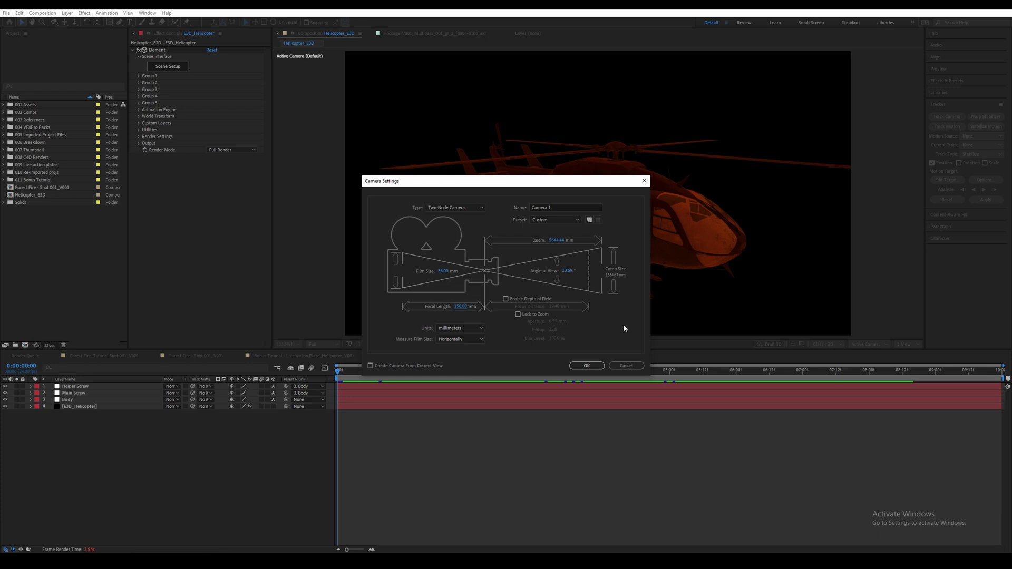
pyautogui.click(587, 366)
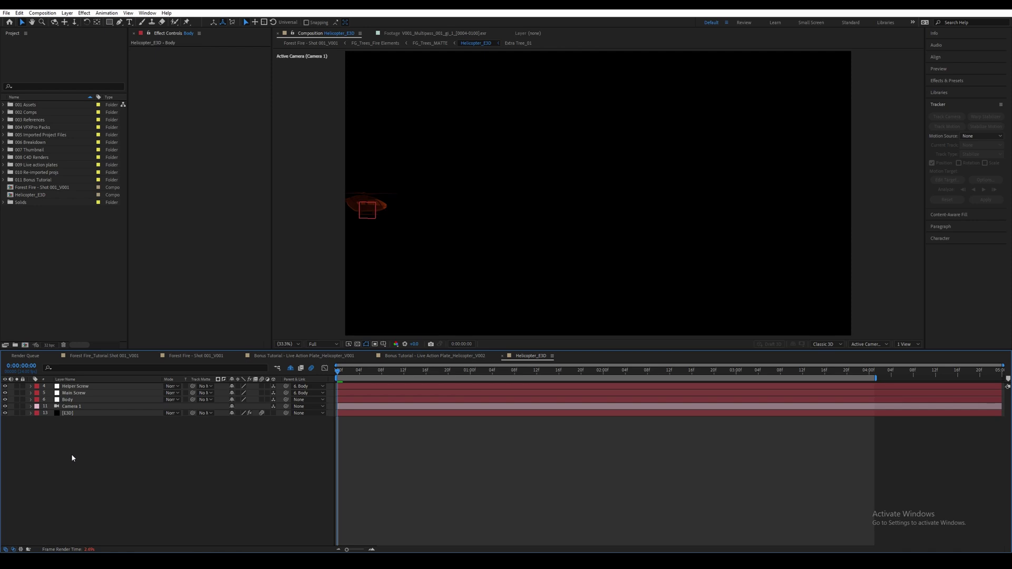
# Step: Keyframe the Body null's Position so the helicopter flies far right by the end
pyautogui.click(76, 400)
pyautogui.press('p')
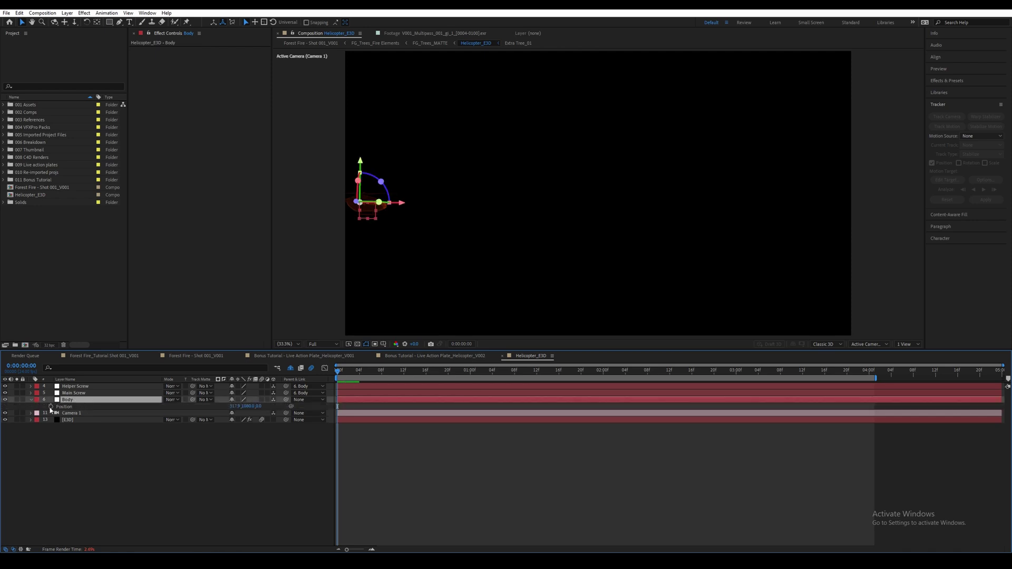
pyautogui.click(50, 407)
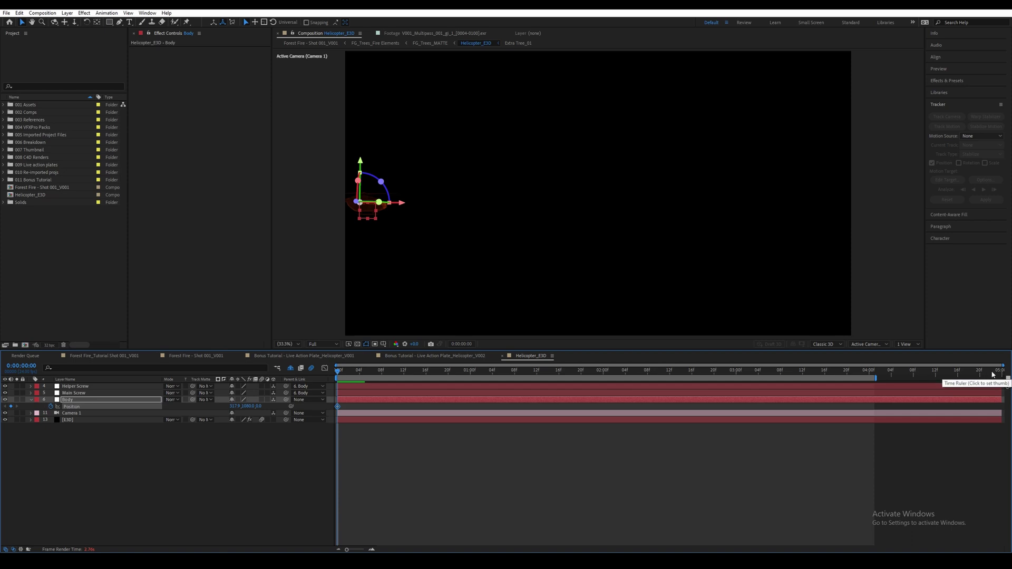
pyautogui.click(997, 371)
pyautogui.moveTo(398, 206); pyautogui.dragTo(939, 206)
pyautogui.click(617, 498)
pyautogui.press('Home')
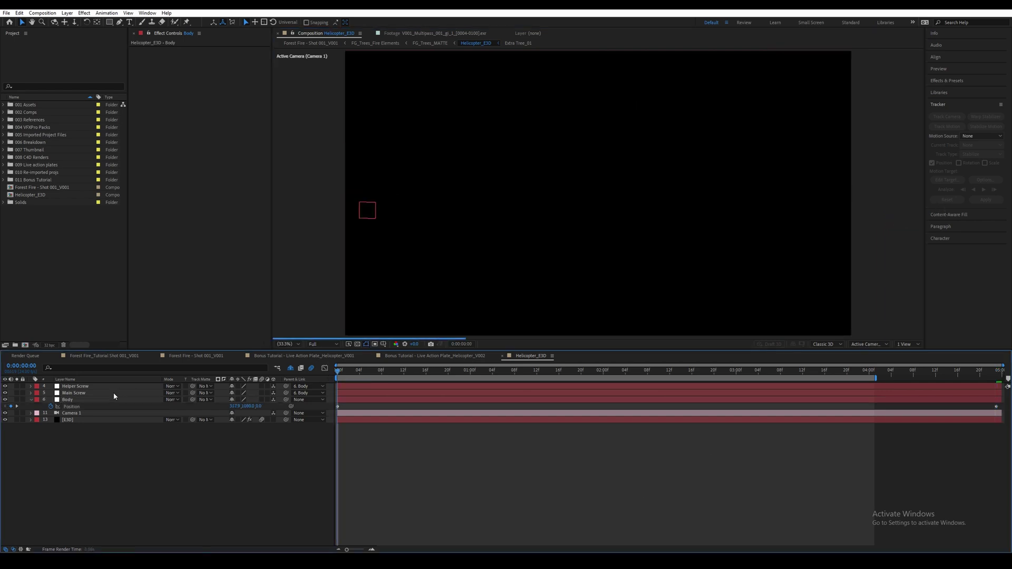
pyautogui.click(73, 401)
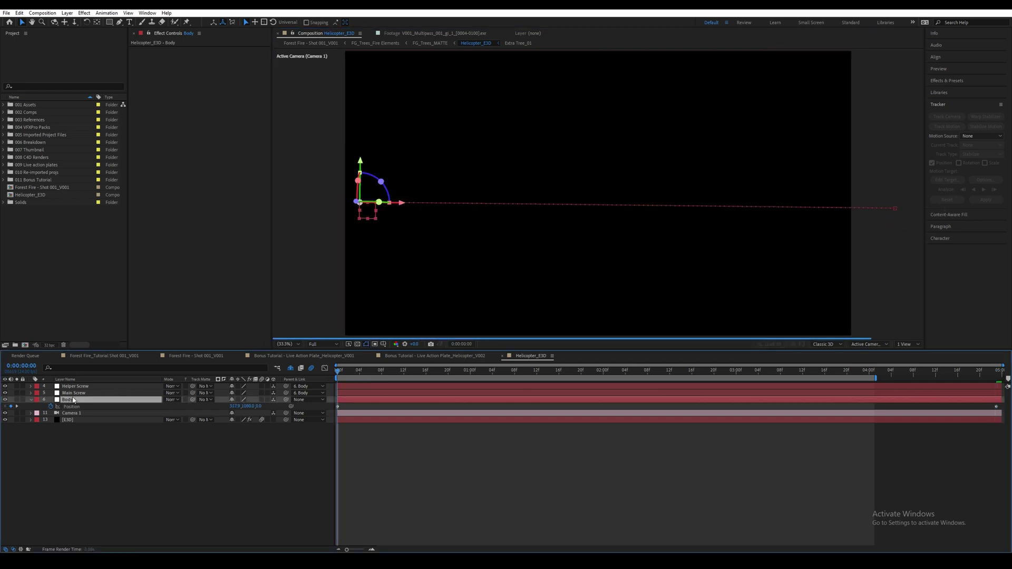
# Step: Set the Body null's Orientation to 4°, 0°, 4°
pyautogui.hotkey('shift', 'r')
pyautogui.hotkey('ctrl', 'shift', 'a')
pyautogui.click(235, 414)
pyautogui.write('4')
pyautogui.press('Return')
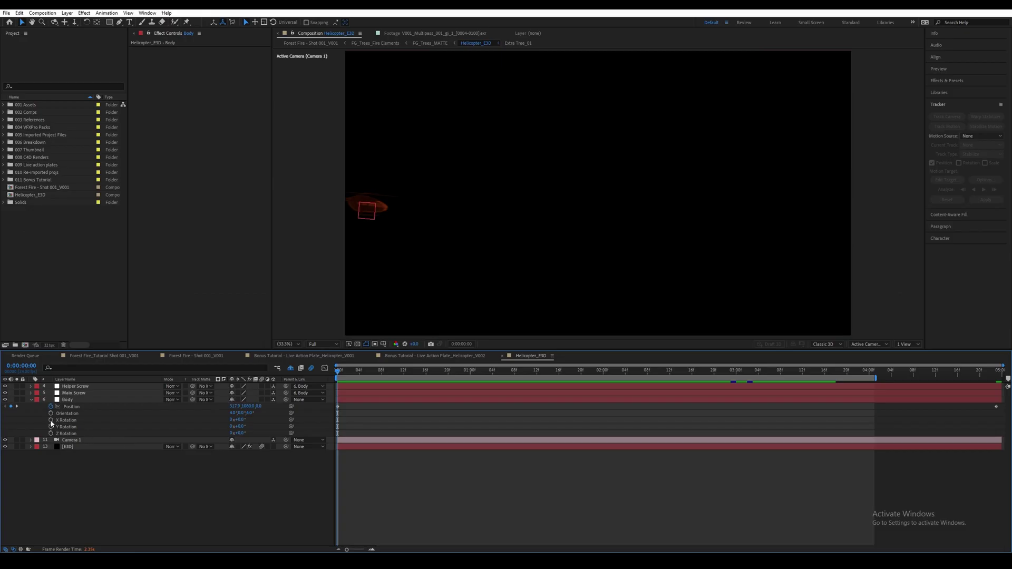
# Step: Add wiggle(0.6,10) expressions to Body's X and Y Rotation
pyautogui.keyDown('alt'); pyautogui.click(50, 421); pyautogui.keyUp('alt')
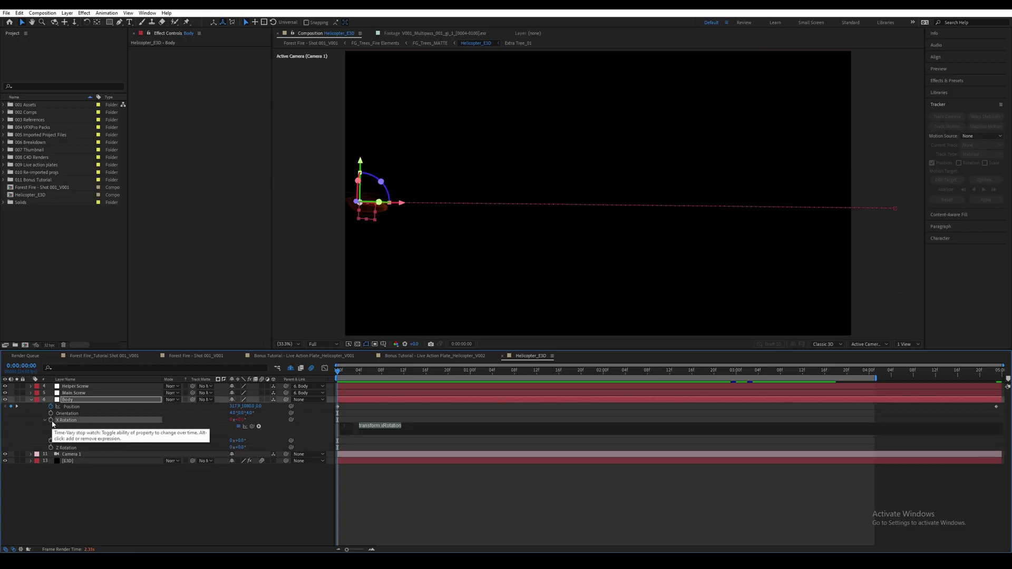
pyautogui.write('wiggle(0.6,10')
pyautogui.keyDown('alt'); pyautogui.click(50, 440); pyautogui.keyUp('alt')
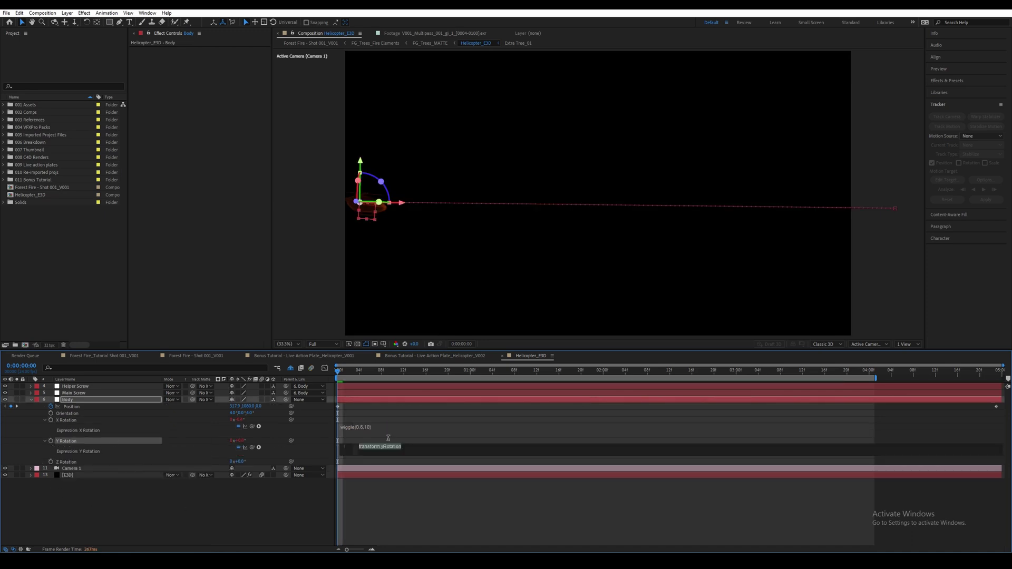
pyautogui.write('wiggle(0.6,10')
pyautogui.click(421, 496)
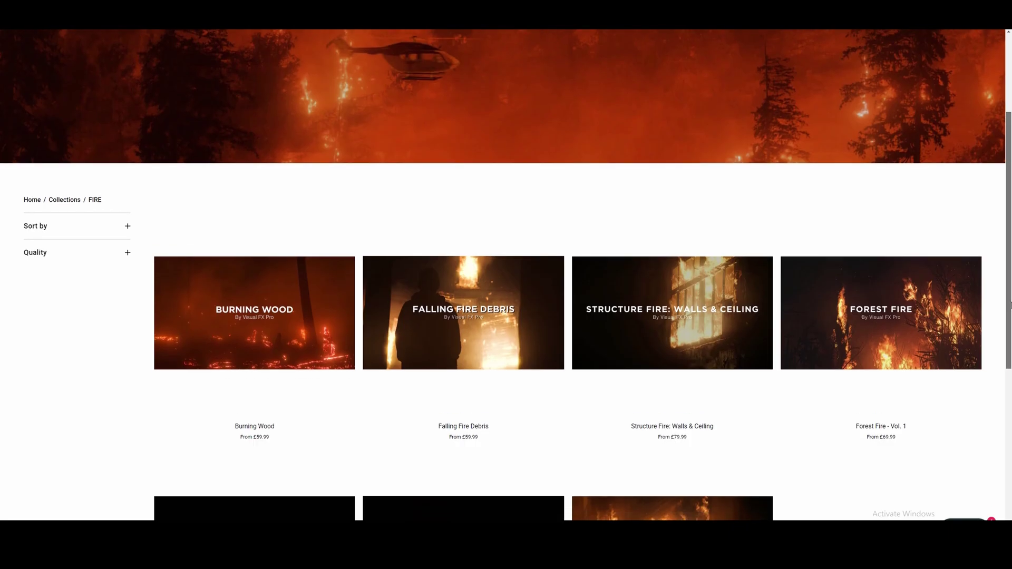
# Step: Scroll the FIRE collection page down to the grid of fire footage packs
pyautogui.scroll(-3, 1010, 369)
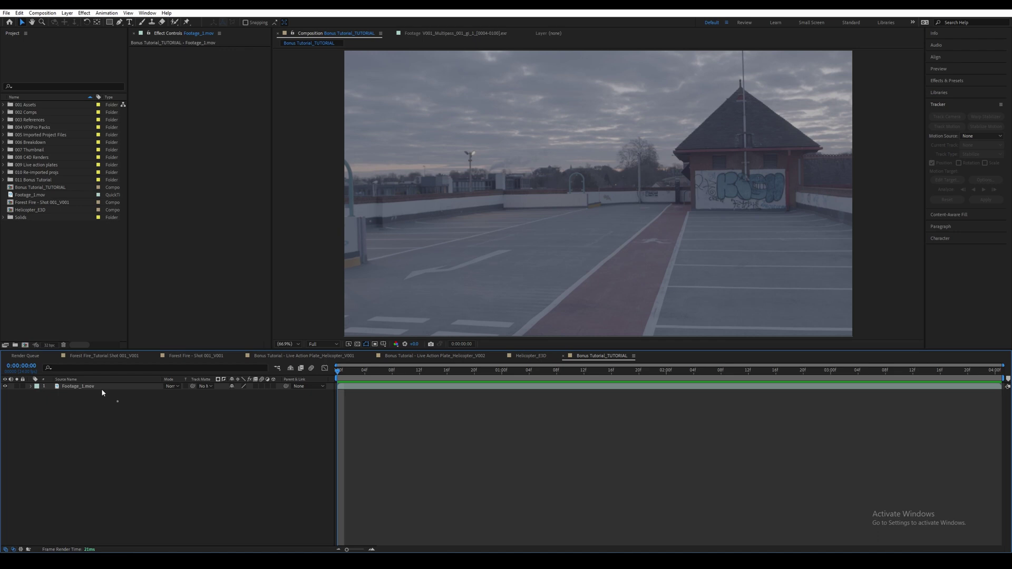
# Step: Precompose Footage_1.mov as Footage_1_PreComp, moving all attributes, and open the precomp
pyautogui.click(101, 389)
pyautogui.hotkey('ctrl', 'shift', 'c')
pyautogui.write('Footage_1_PreComp')
pyautogui.click(326, 267)
pyautogui.press('Return')
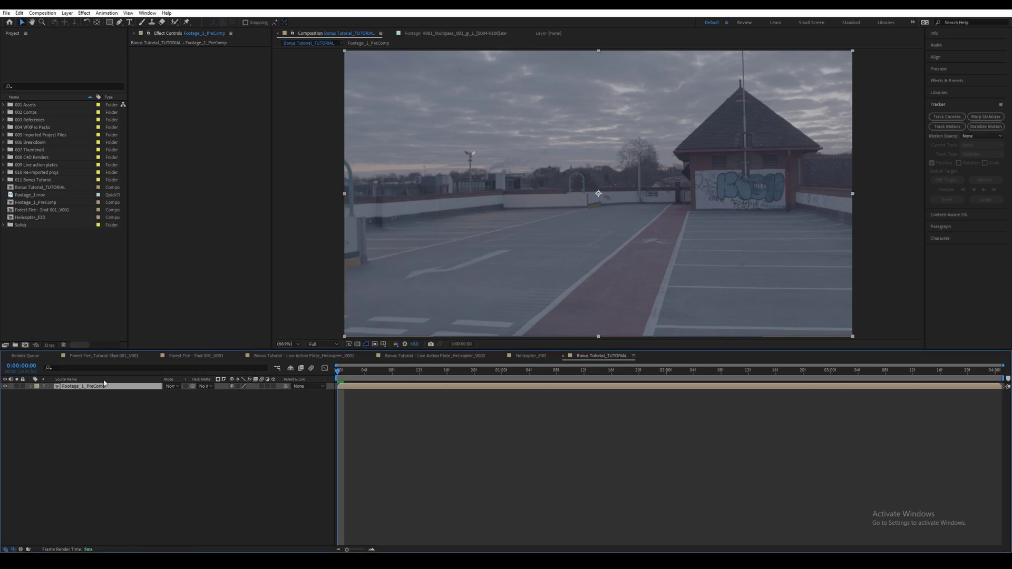
pyautogui.doubleClick(95, 386)
# Step: Apply the Apply Color LUT effect to the car park footage inside the precomp
pyautogui.click(76, 387)
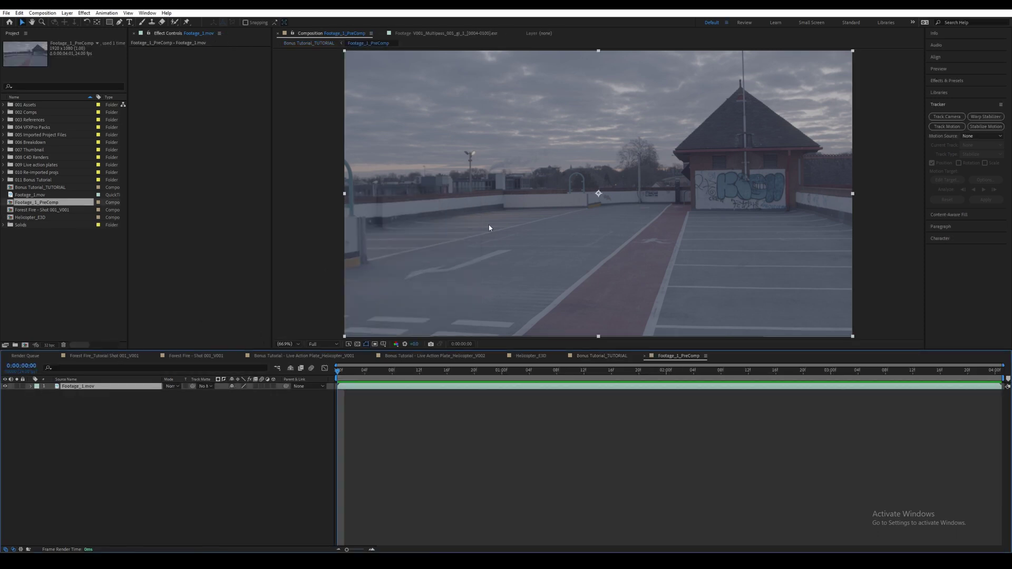
pyautogui.hotkey('ctrl', 'space')
pyautogui.write('warp st')
pyautogui.press('Return')
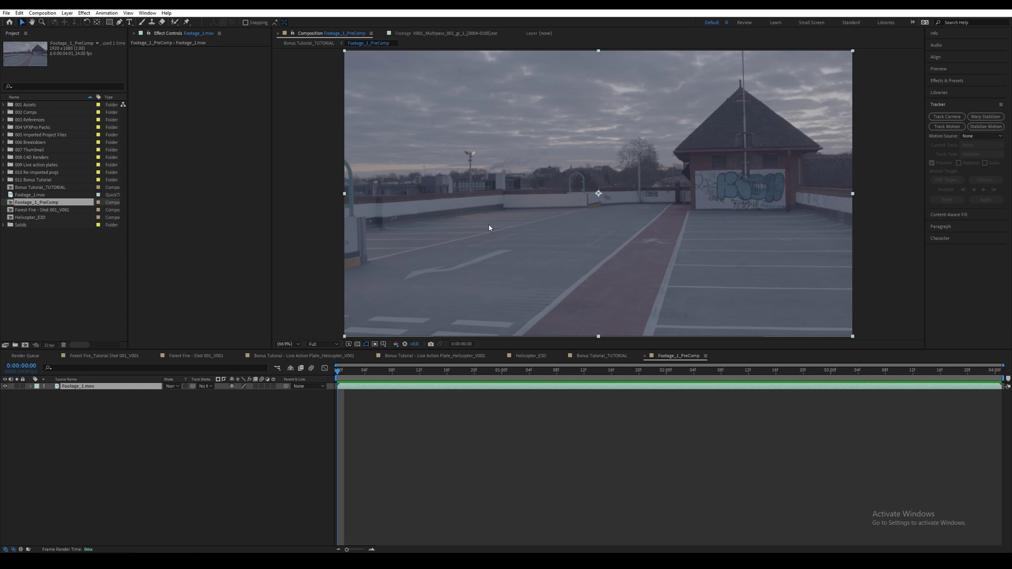
pyautogui.click(167, 71)
pyautogui.hotkey('ctrl', 'v')
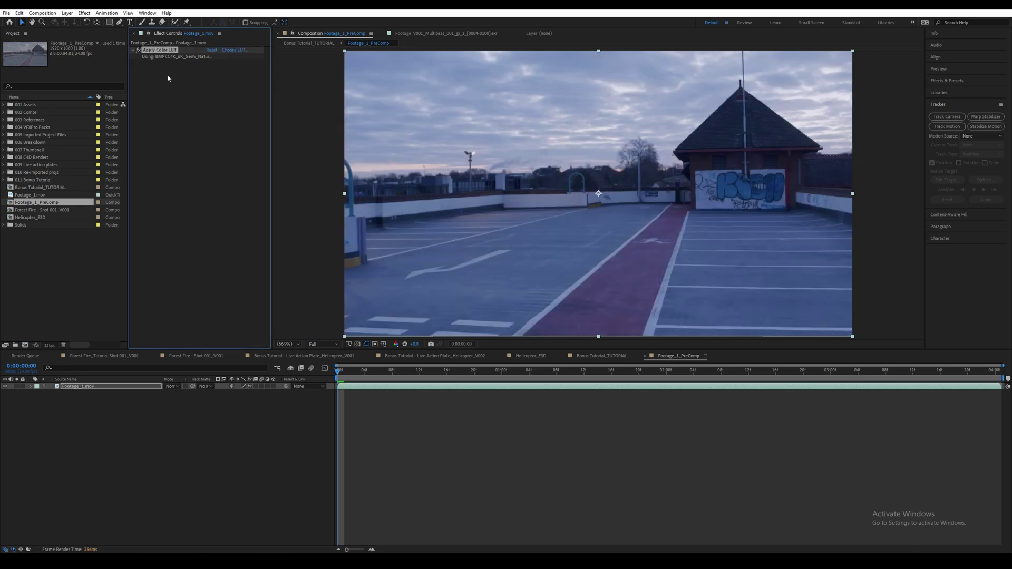
pyautogui.click(306, 418)
# Step: Motion-track a floor point on Footage_1_PreComp, analysing forward through the clip
pyautogui.click(612, 354)
pyautogui.click(223, 443)
pyautogui.click(112, 388)
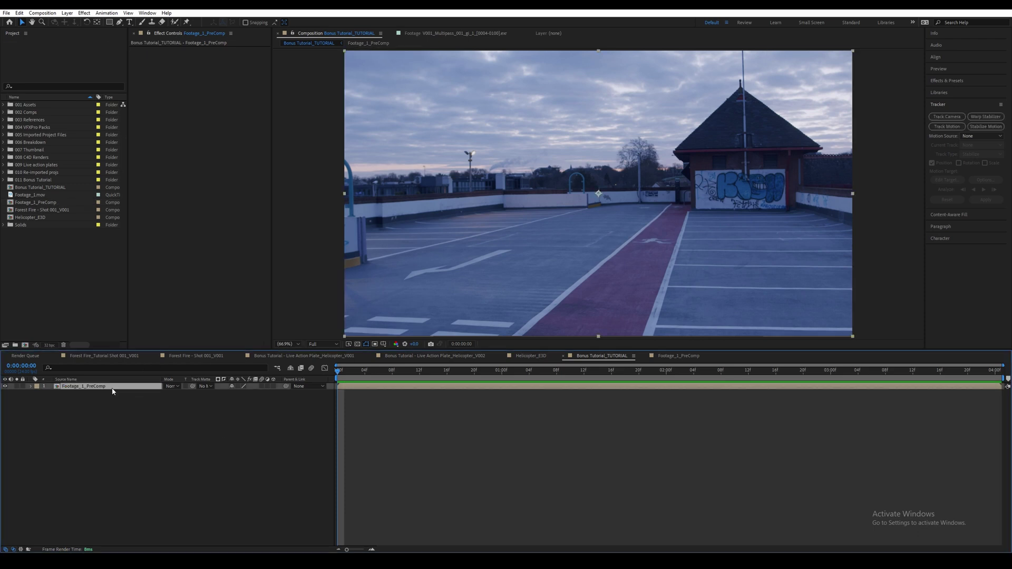
pyautogui.click(947, 126)
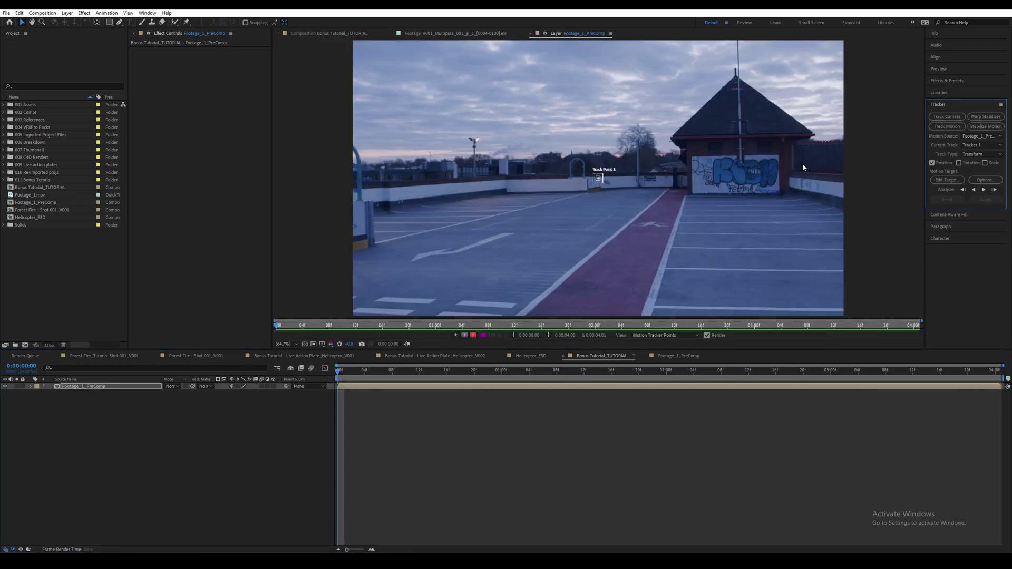
pyautogui.scroll(5, 623, 187)
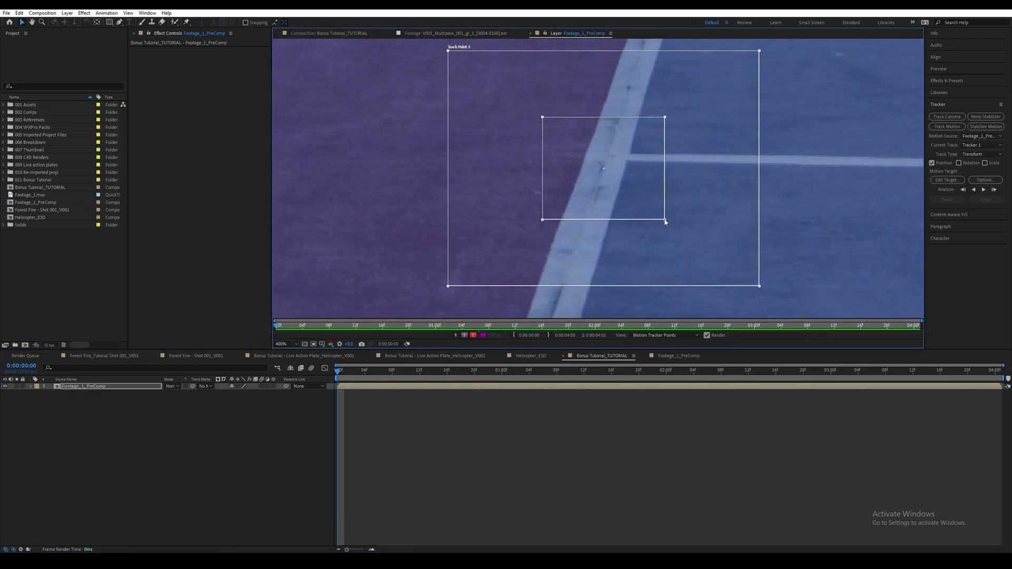
pyautogui.scroll(-2, 615, 176)
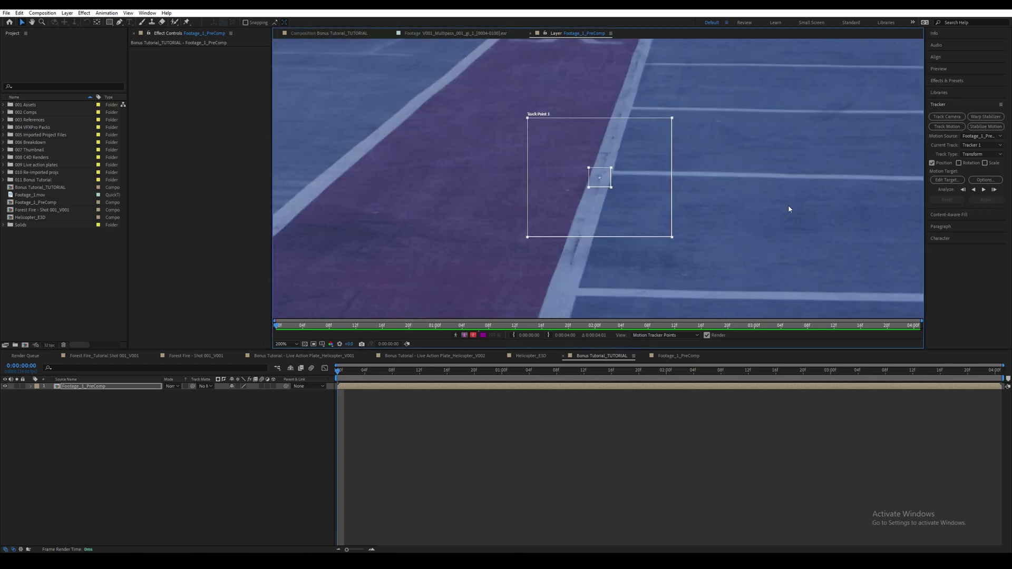
pyautogui.click(984, 190)
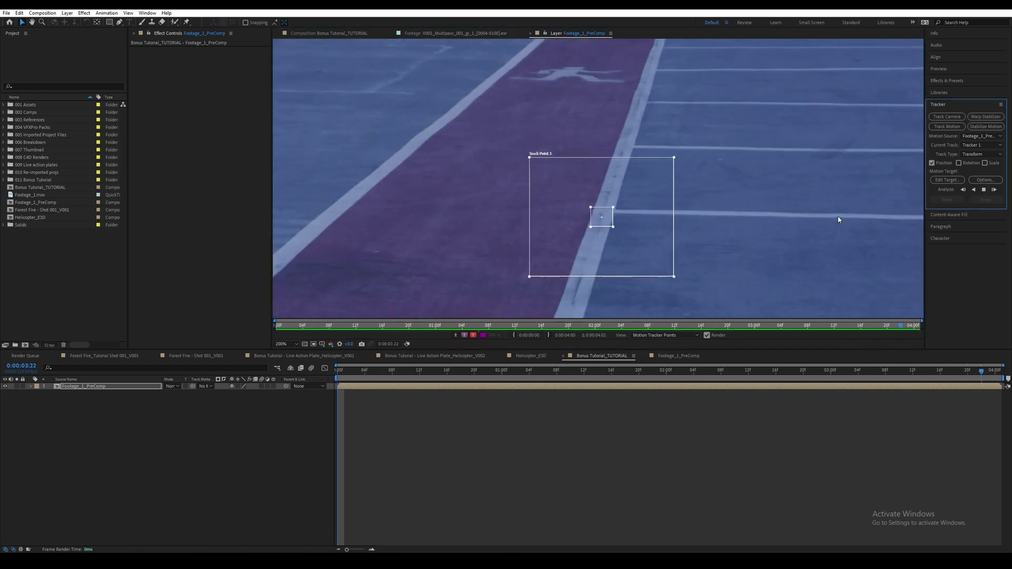
pyautogui.click(319, 35)
# Step: Add a new null layer named Scene Track 01
pyautogui.click(276, 480)
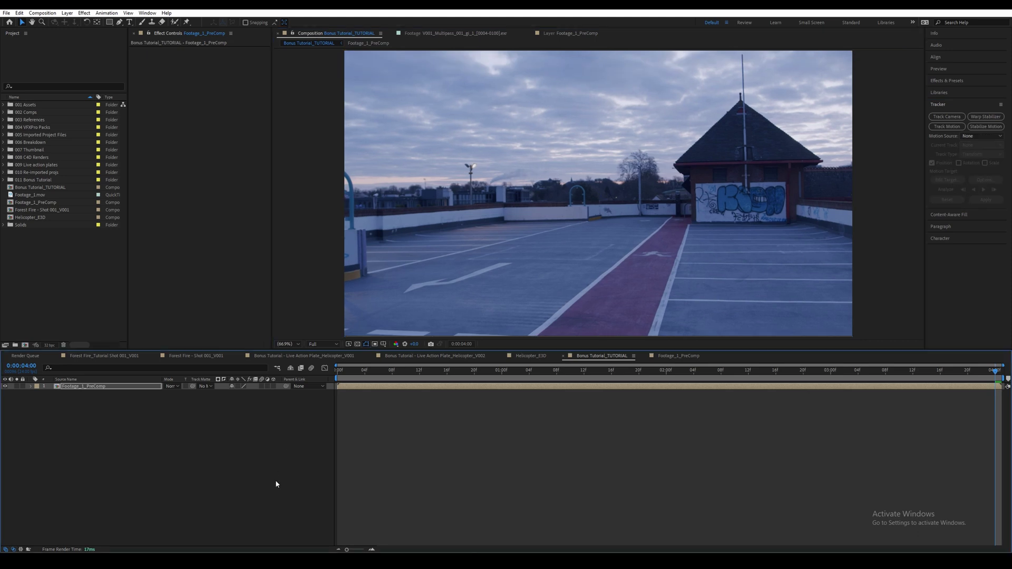
pyautogui.hotkey('ctrl', 'alt', 'shift', 'y')
pyautogui.press('Return')
pyautogui.write('Scene Track 01')
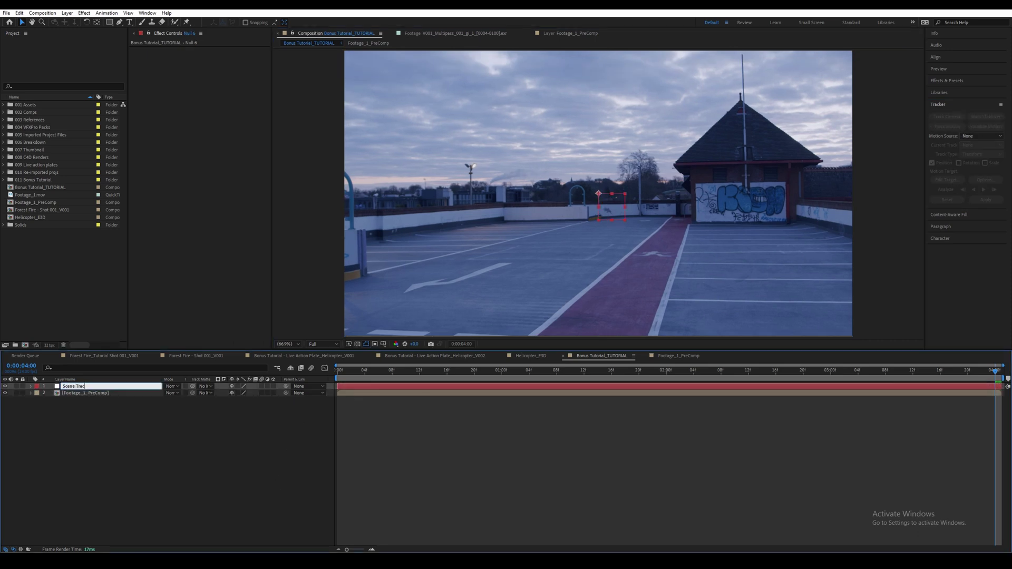
pyautogui.press('Return')
pyautogui.click(266, 459)
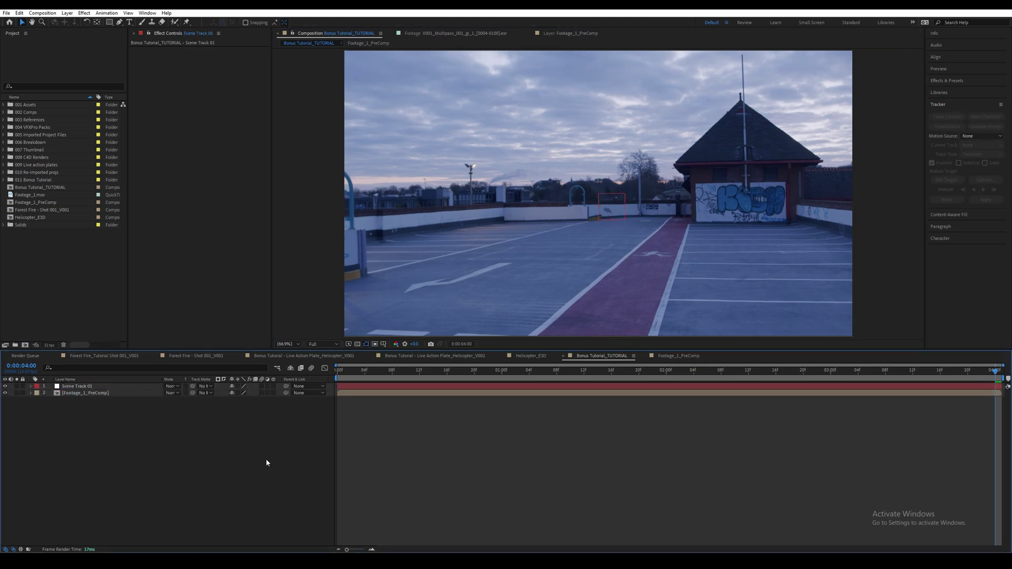
# Step: Set Scene Track 01 as the tracker's motion target and apply the track
pyautogui.click(577, 35)
pyautogui.click(579, 35)
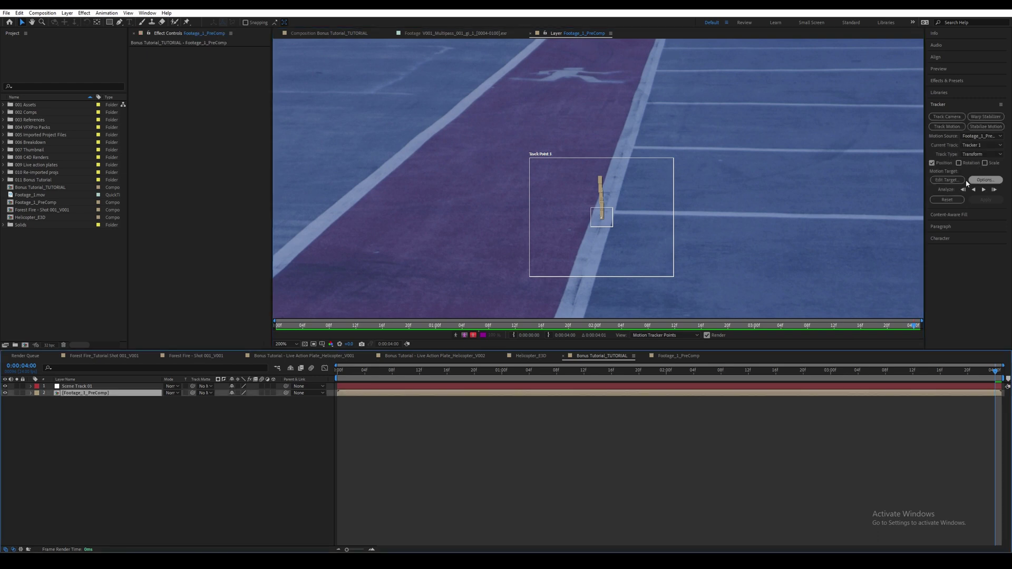
pyautogui.click(947, 180)
pyautogui.click(530, 269)
pyautogui.click(531, 278)
pyautogui.click(520, 303)
pyautogui.click(995, 205)
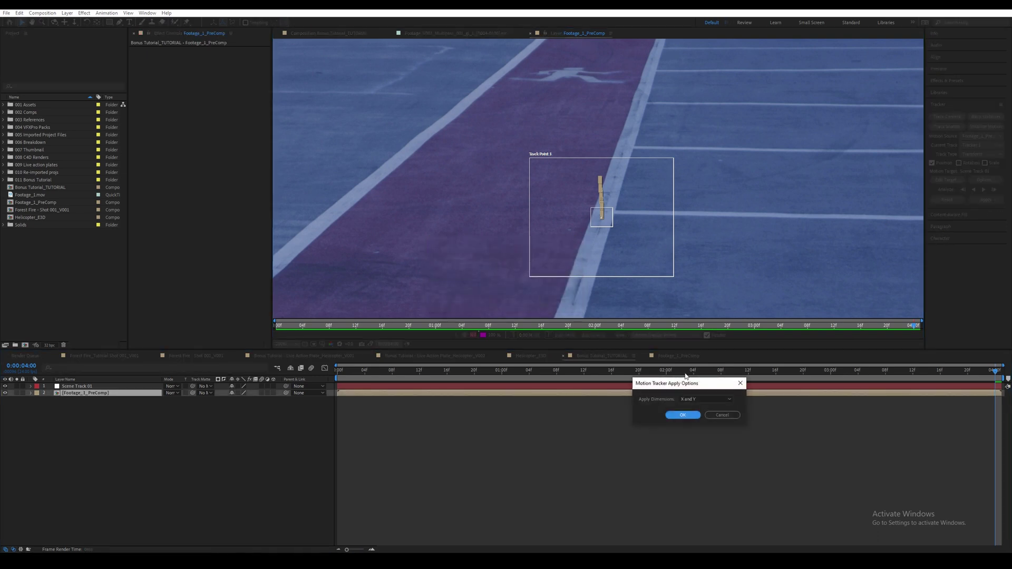
pyautogui.moveTo(685, 384); pyautogui.dragTo(577, 245)
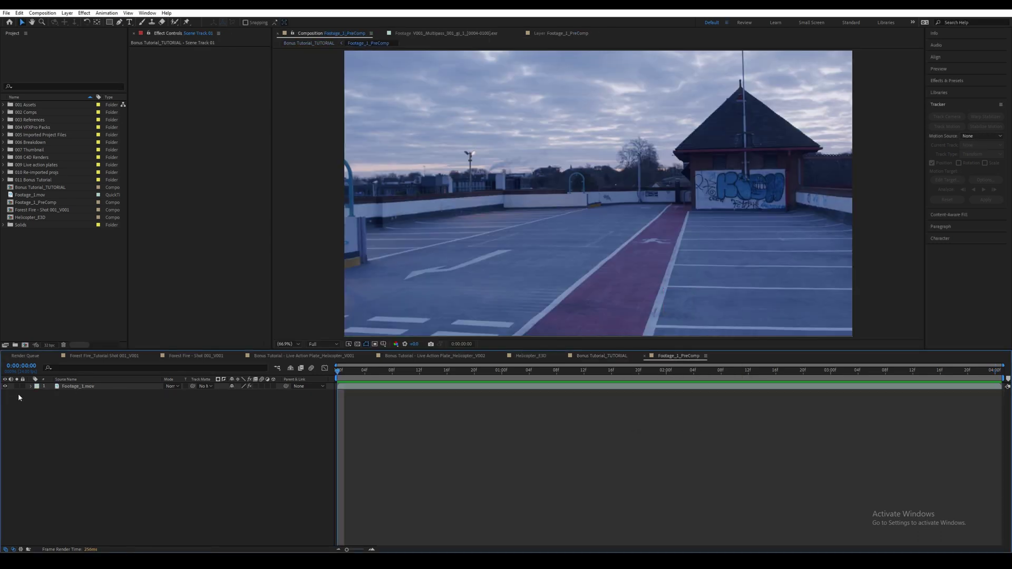
# Step: Apply the track in X and Y, then paste the helicopter layers into the car park comp
pyautogui.click(73, 387)
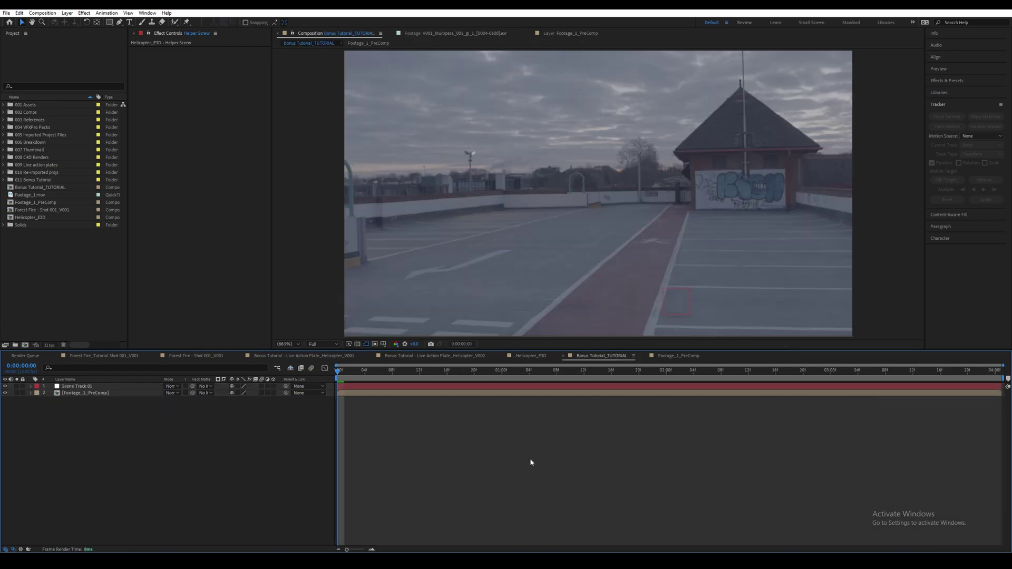
pyautogui.hotkey('ctrl', 'v')
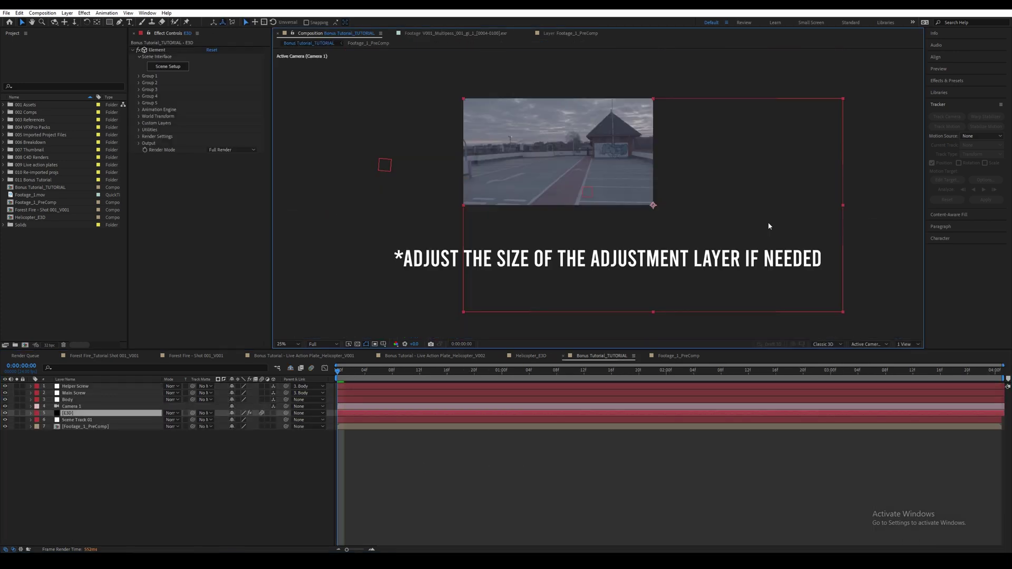
pyautogui.scroll(-3, 768, 222)
pyautogui.hotkey('shift', '/')
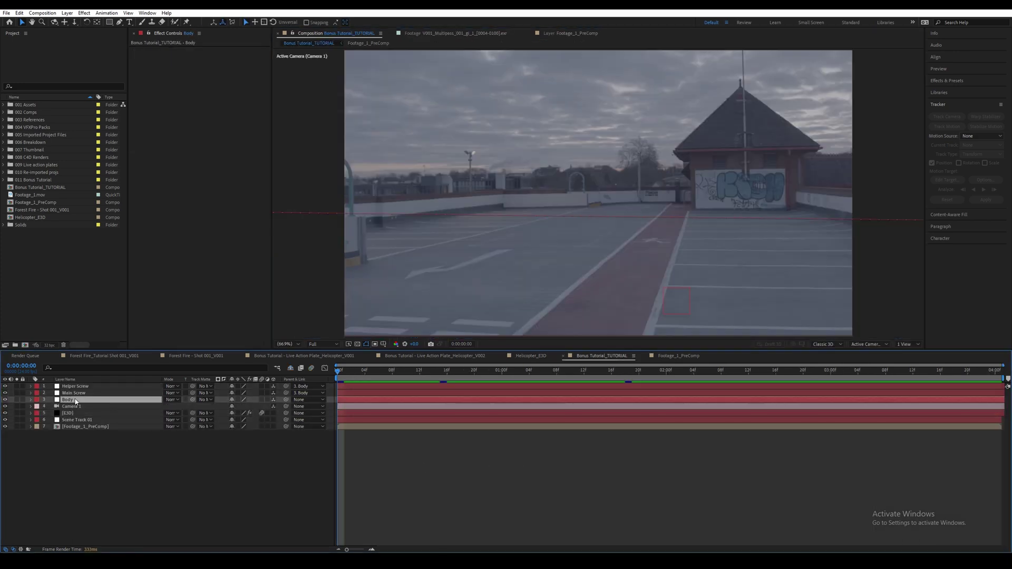
# Step: Reset Body's Position to 960, 540, 0 and its Orientation to 0°
pyautogui.click(75, 400)
pyautogui.press('p')
pyautogui.click(59, 407)
pyautogui.rightClick(70, 408)
pyautogui.click(99, 479)
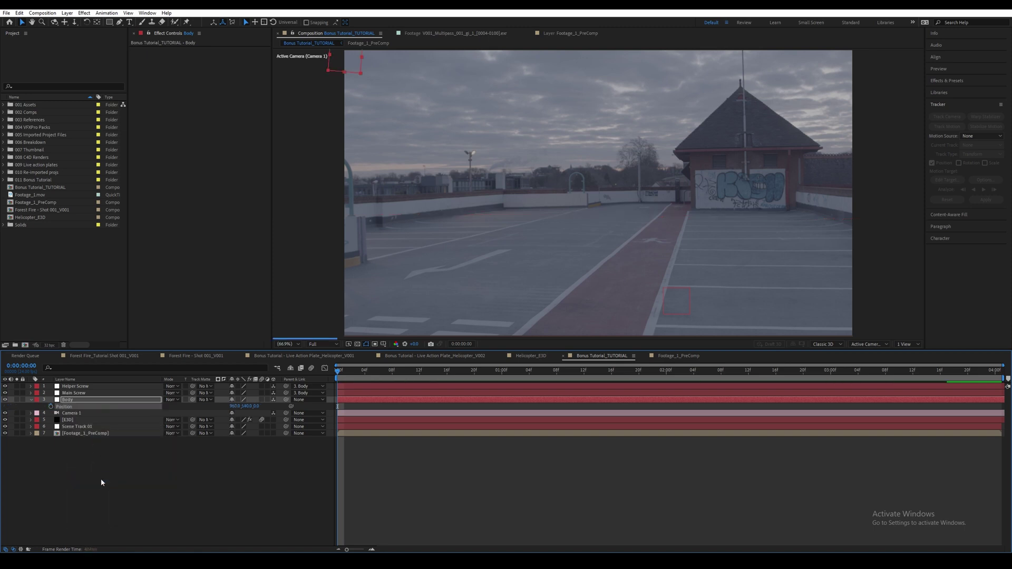
pyautogui.hotkey('shift', 'r')
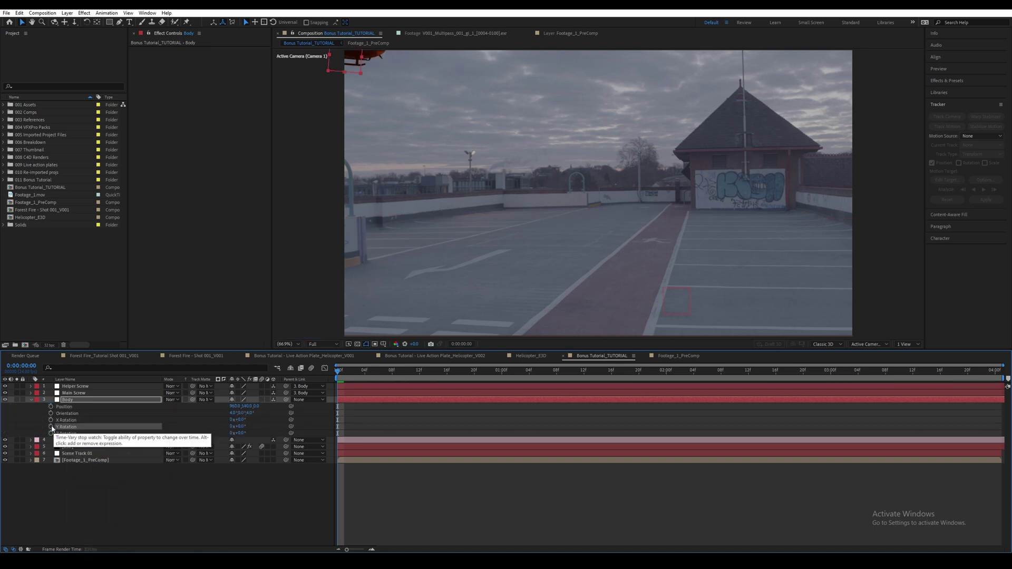
pyautogui.rightClick(71, 415)
pyautogui.click(100, 486)
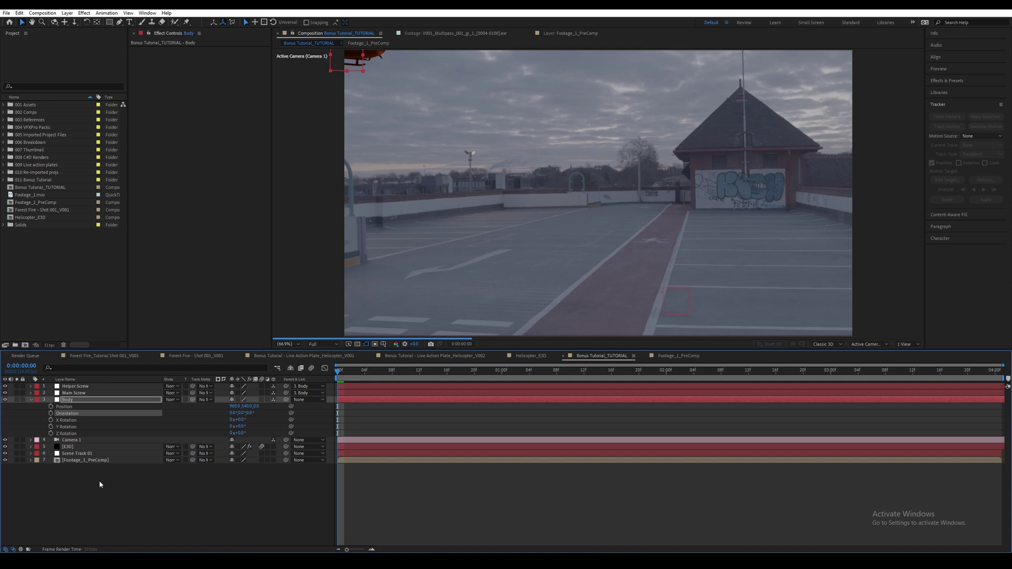
# Step: Set Camera 1's focal length to 35 mm in its Layer Settings
pyautogui.click(71, 440)
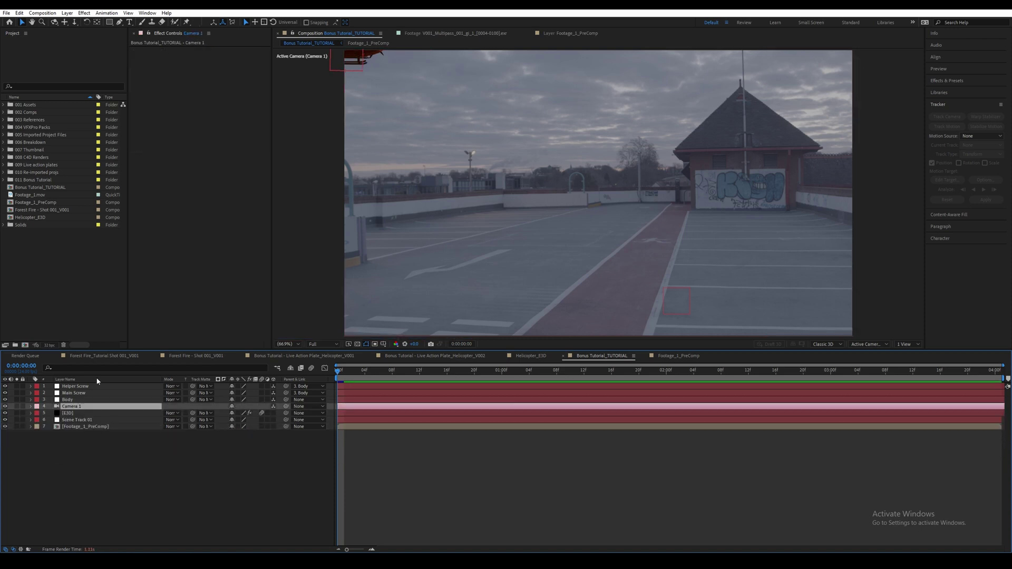
pyautogui.click(67, 13)
pyautogui.click(78, 25)
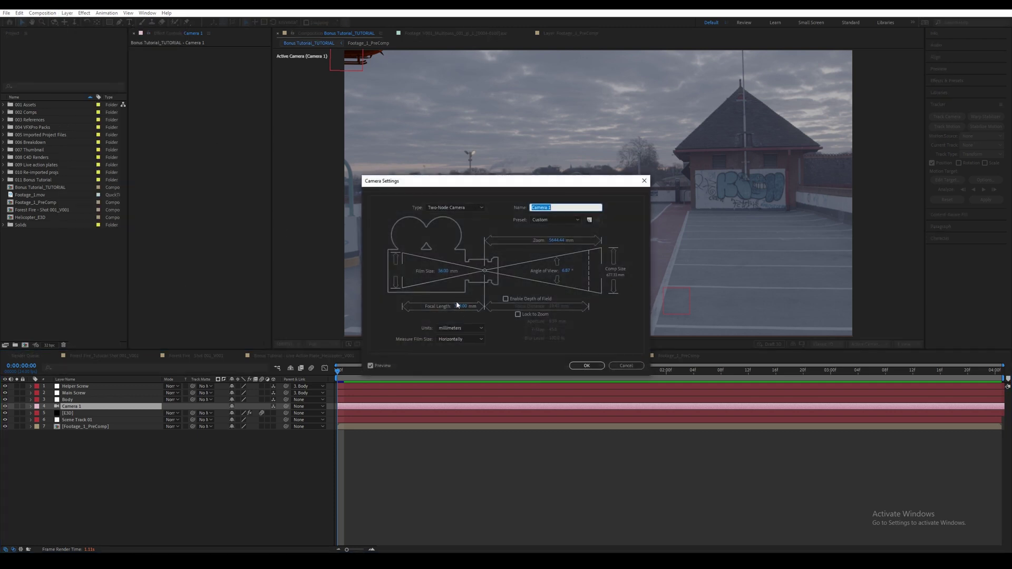
pyautogui.doubleClick(458, 306)
pyautogui.write('35')
pyautogui.press('Return')
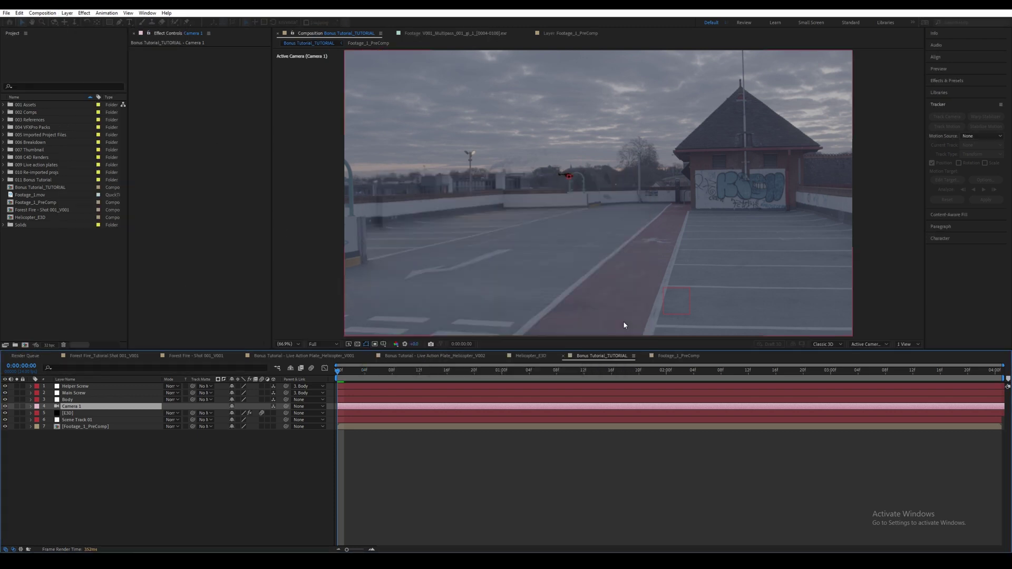
# Step: Pan and dolly the camera in so the helicopter sits larger over the car park
pyautogui.moveTo(623, 210); pyautogui.dragTo(621, 213)
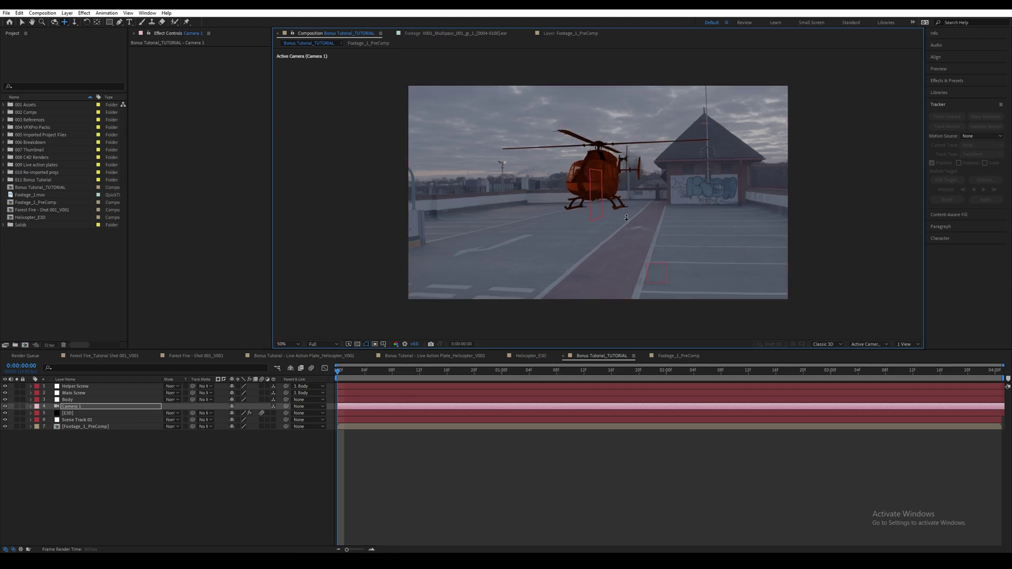
pyautogui.press('c')
pyautogui.moveTo(620, 214); pyautogui.dragTo(614, 168)
pyautogui.press('c')
pyautogui.press('v')
pyautogui.hotkey('shift', '/')
# Step: Reveal the Body layer's position and scale and begin editing the scale value
pyautogui.click(105, 399)
pyautogui.press('p')
pyautogui.hotkey('shift', 's')
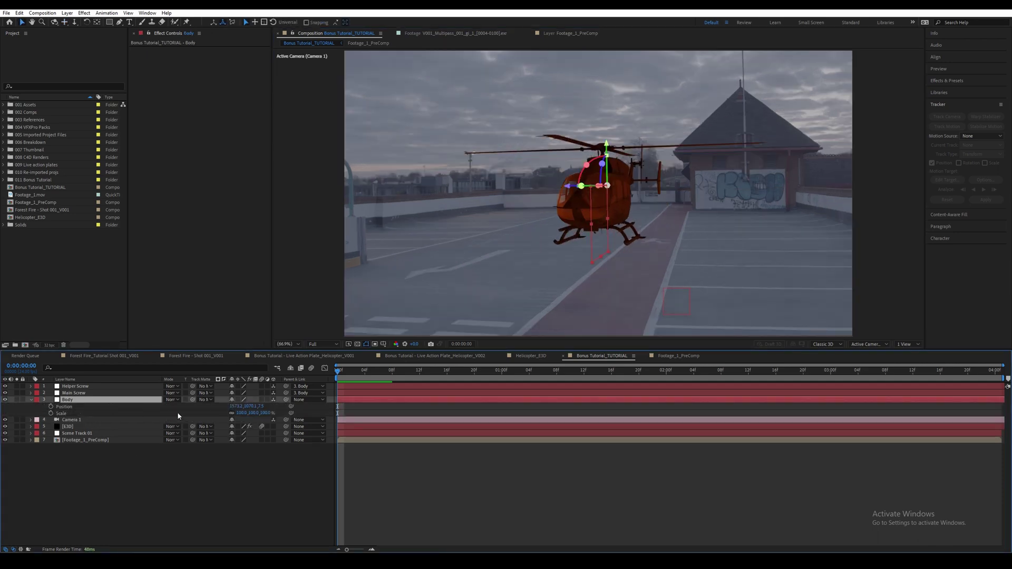
pyautogui.click(242, 413)
# Step: Set Body's scale to 135%, then place the rooftop panorama in Environment and fit it to the comp
pyautogui.write('135')
pyautogui.click(261, 458)
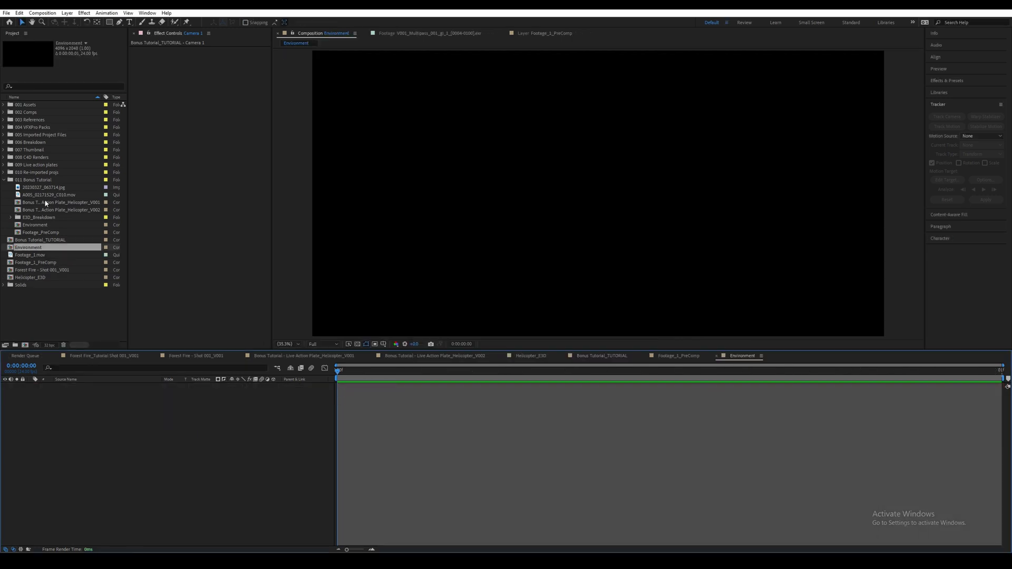
pyautogui.moveTo(45, 187); pyautogui.dragTo(148, 438)
pyautogui.click(624, 220)
pyautogui.hotkey('ctrl', 'alt', 'f')
pyautogui.click(502, 475)
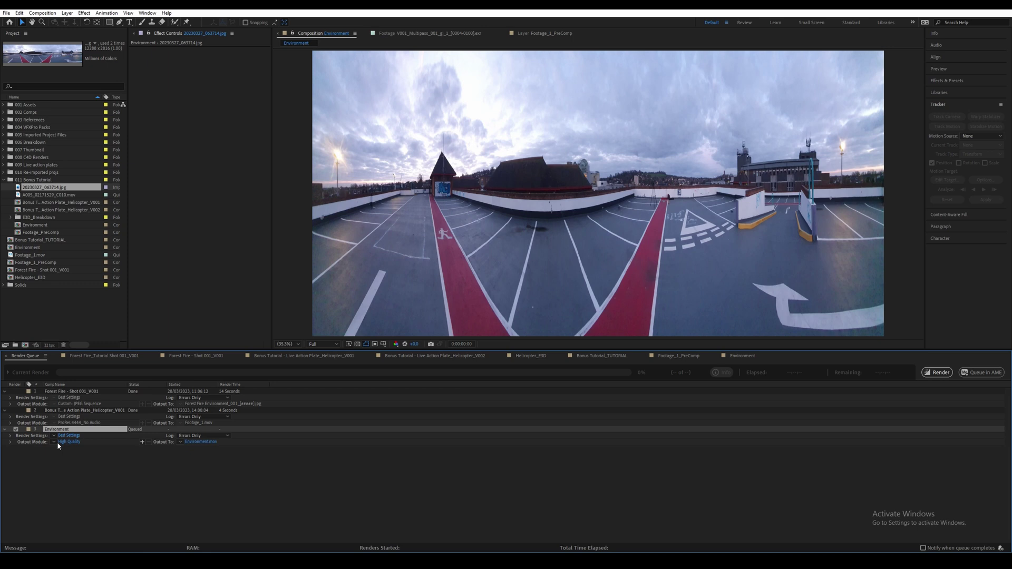
# Step: Set the Environment render's output format to a JPEG sequence
pyautogui.click(58, 442)
pyautogui.click(467, 182)
pyautogui.click(474, 222)
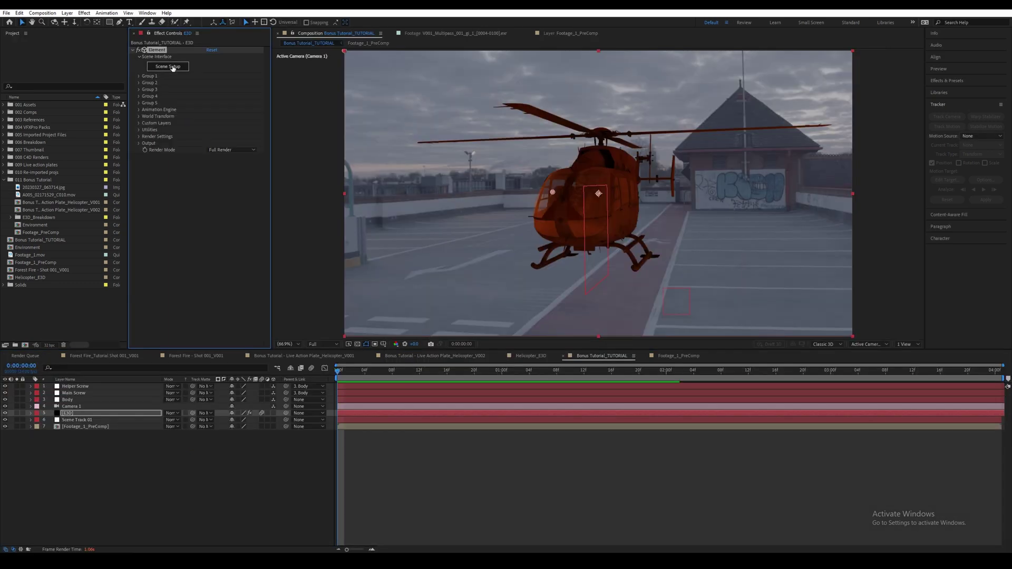
# Step: In Element 3D Scene Setup, load the rooftop HDRI as the environment map and reset it
pyautogui.click(172, 67)
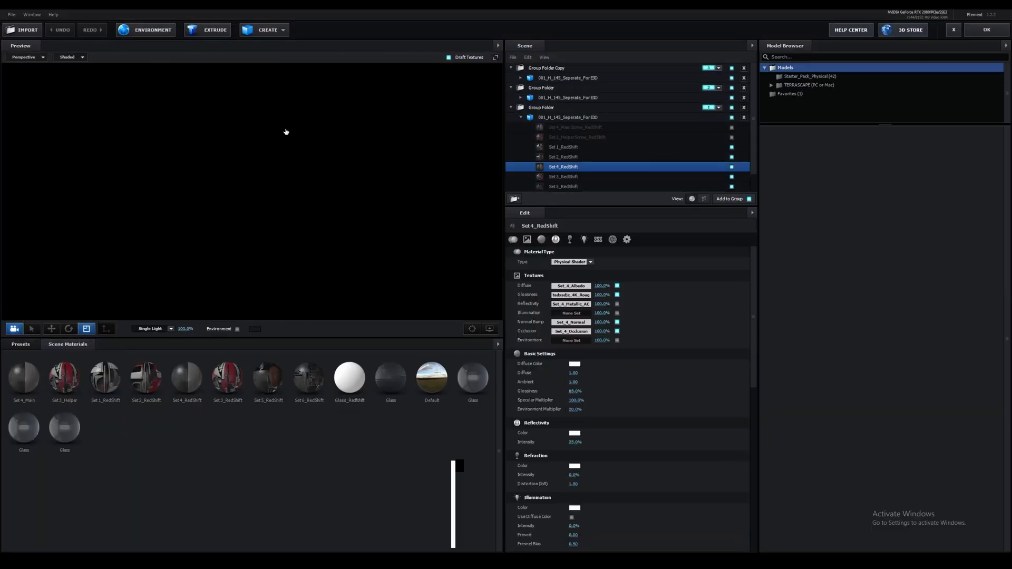
pyautogui.click(153, 30)
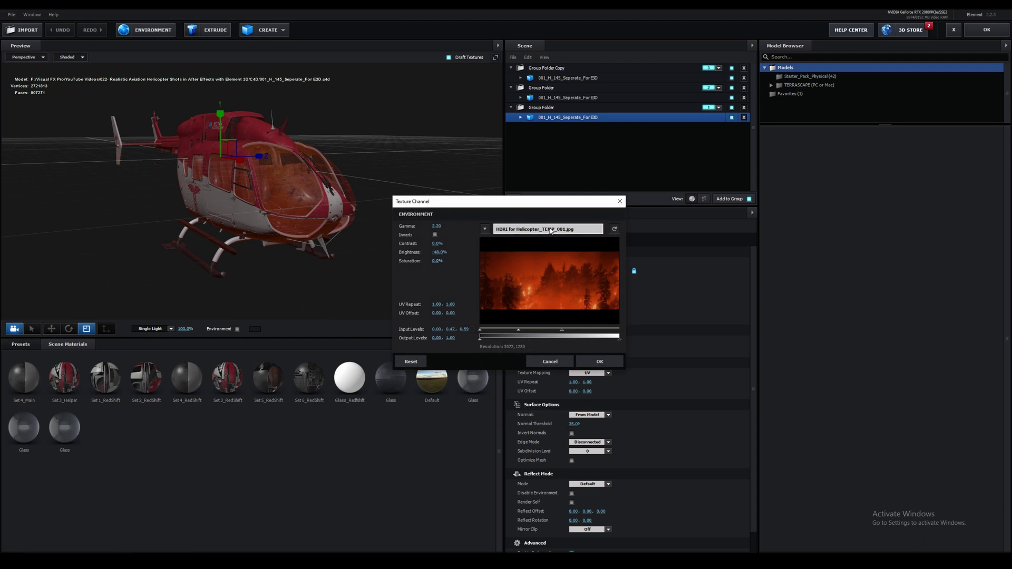
pyautogui.click(422, 362)
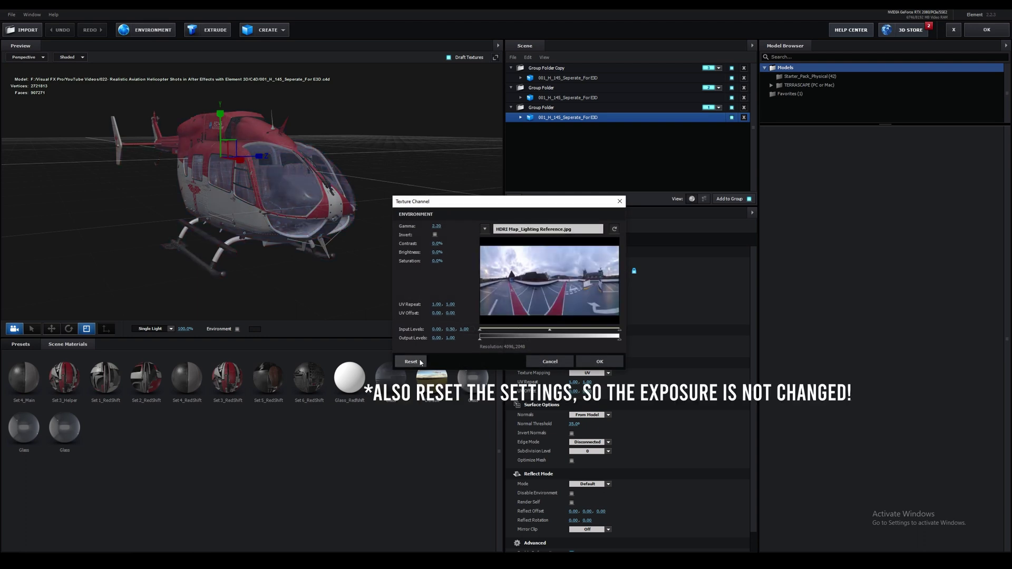
pyautogui.click(599, 362)
# Step: Add a group folder holding a plane scaled to 1180.4% with the Matte_Shadow material
pyautogui.rightClick(567, 153)
pyautogui.click(567, 153)
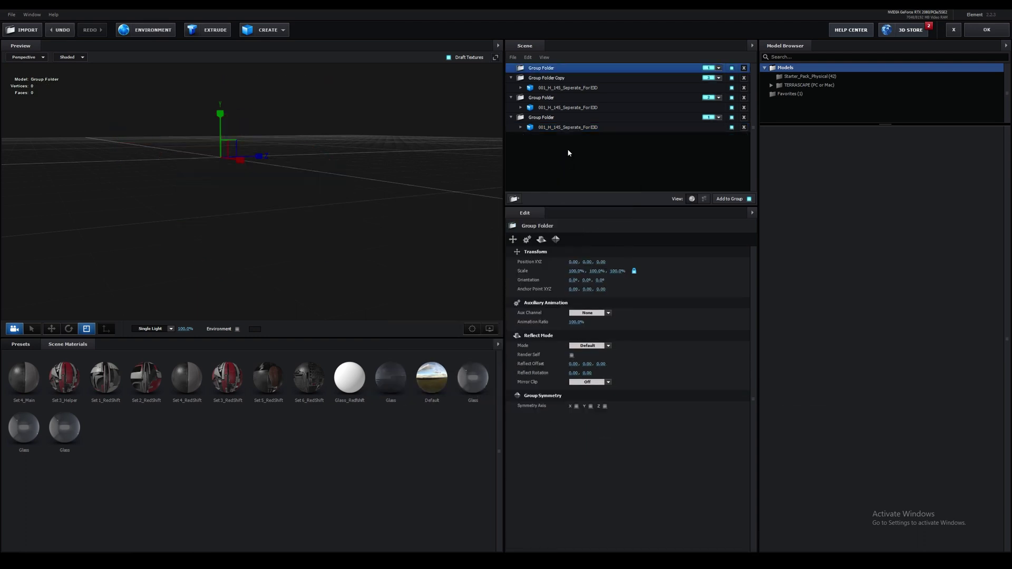
pyautogui.click(261, 30)
pyautogui.click(375, 52)
pyautogui.moveTo(292, 155)
pyautogui.mouseDown()
pyautogui.moveTo(282, 179)
pyautogui.moveTo(275, 159)
pyautogui.mouseUp()
pyautogui.click(20, 344)
pyautogui.doubleClick(30, 372)
pyautogui.click(33, 381)
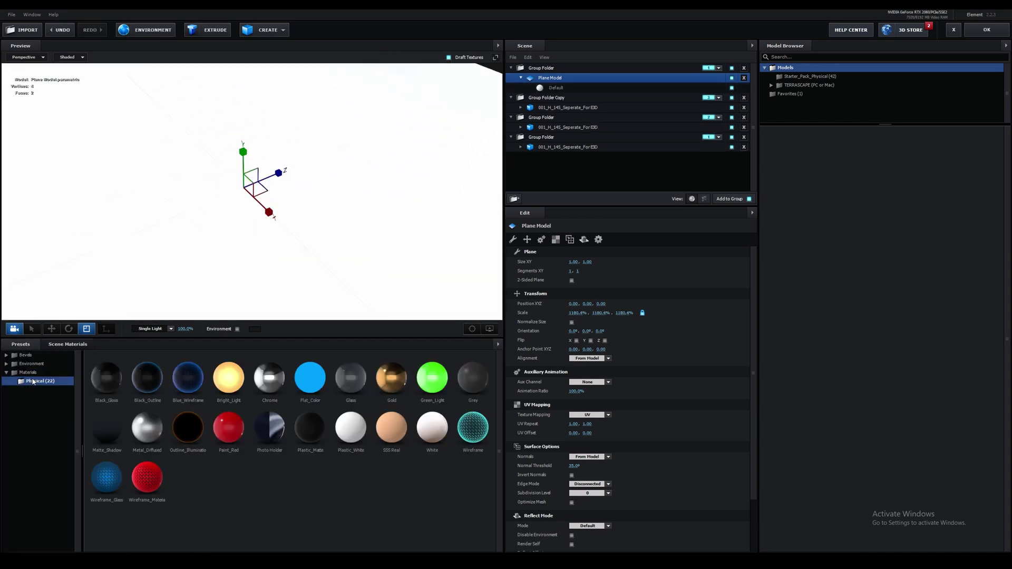
pyautogui.moveTo(107, 428); pyautogui.dragTo(568, 89)
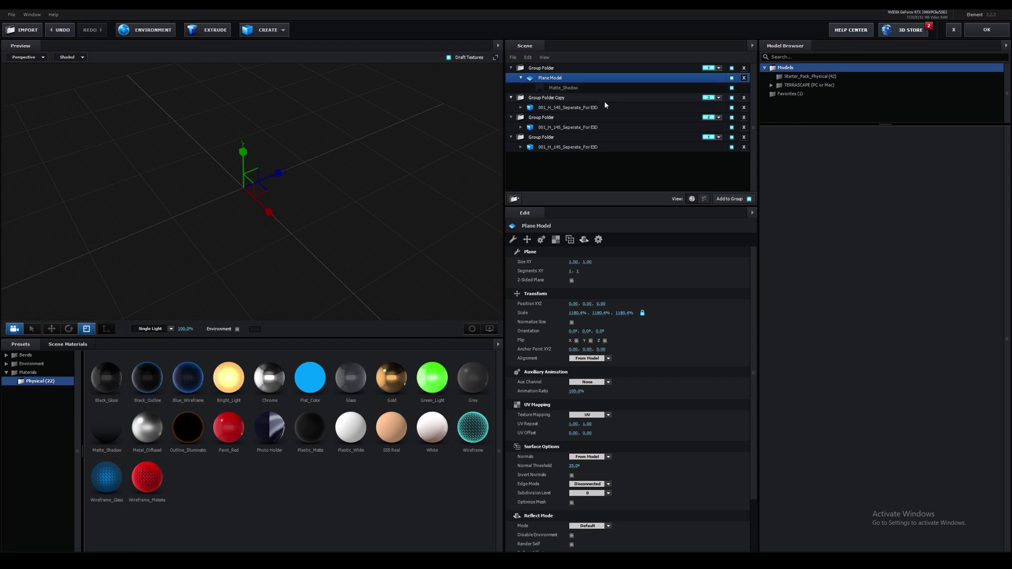
# Step: Apply the Element 3D scene and return to After Effects with Group 4's settings expanded
pyautogui.click(732, 68)
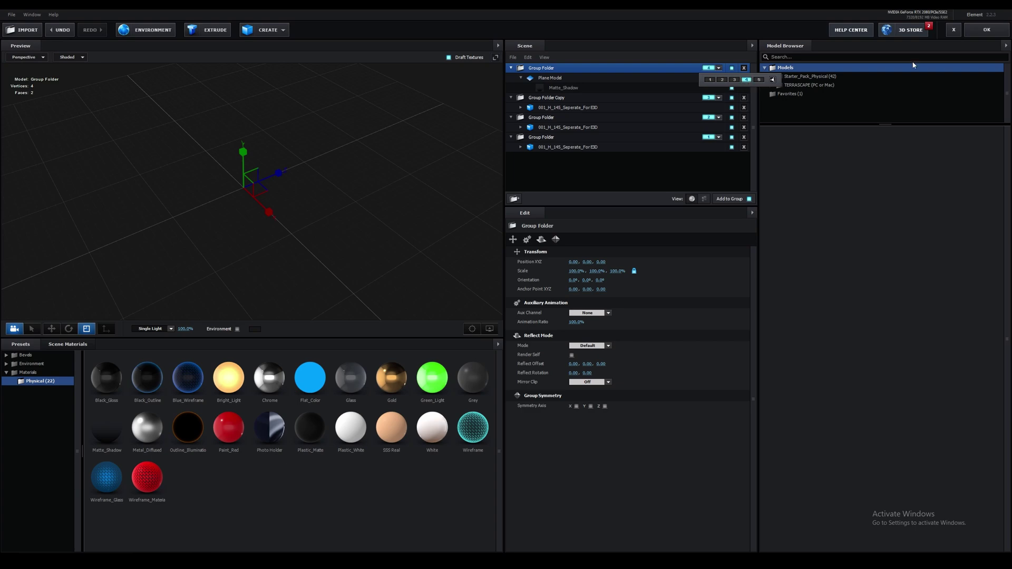
pyautogui.click(987, 29)
pyautogui.click(140, 96)
# Step: Enable Group 4 and create its group null to drive the shadow plane
pyautogui.click(209, 103)
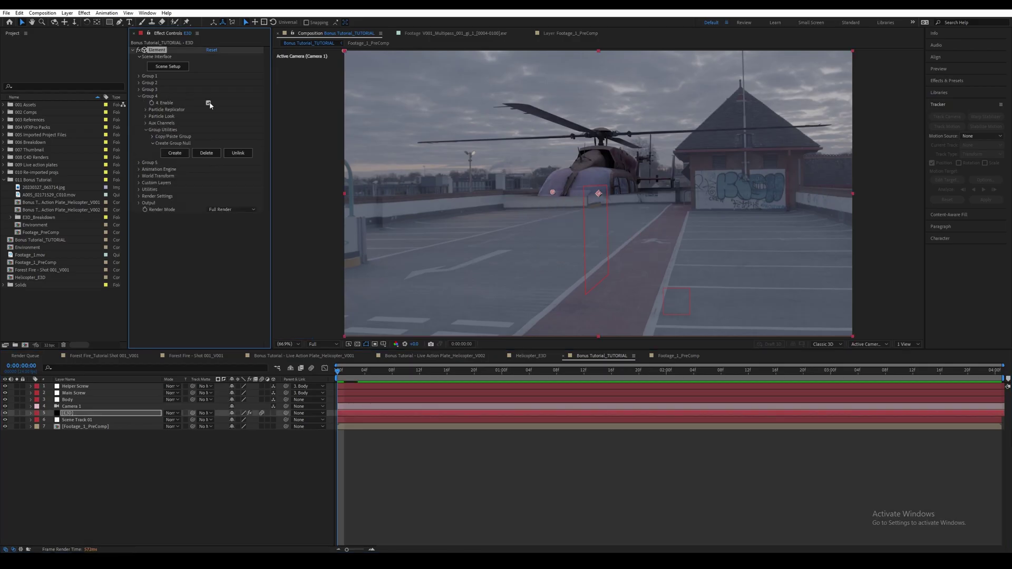
pyautogui.click(171, 153)
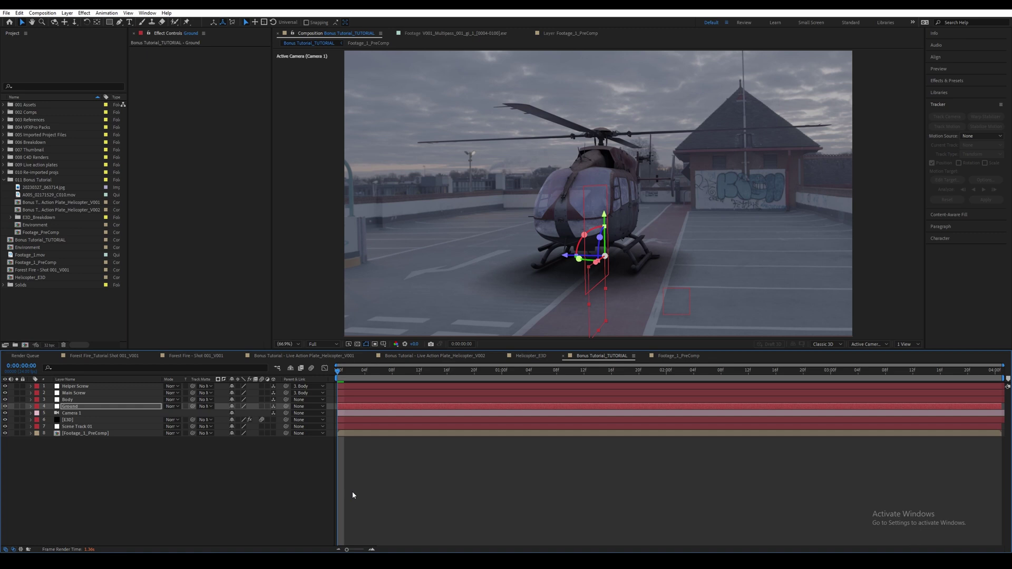
# Step: Keyframe Body's position rising to its lifted height at 4:00, easing out of the first keyframe
pyautogui.click(77, 399)
pyautogui.press('p')
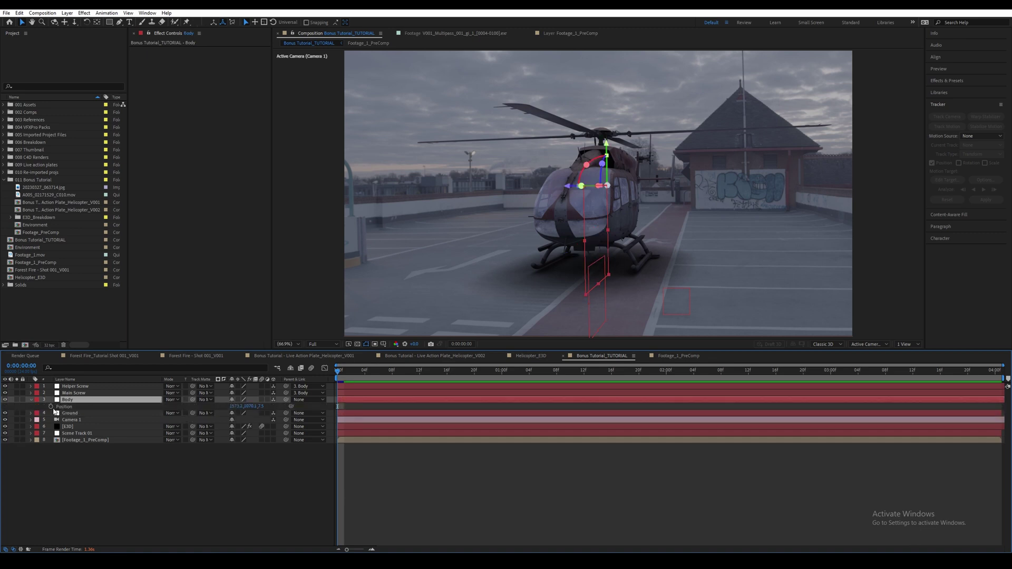
pyautogui.click(51, 407)
pyautogui.press('End')
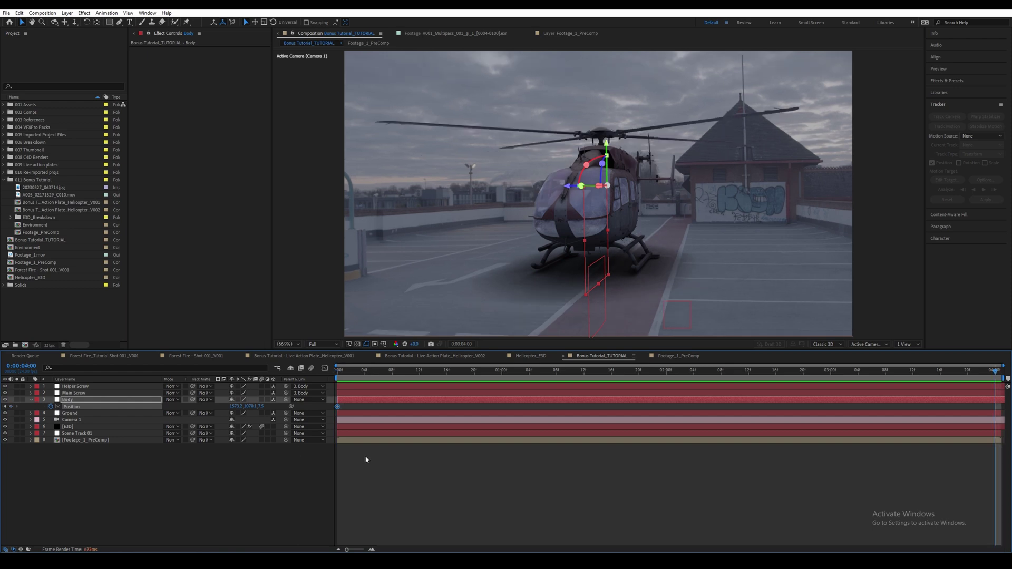
pyautogui.moveTo(607, 142); pyautogui.dragTo(607, 128)
pyautogui.press('Home')
pyautogui.rightClick(338, 407)
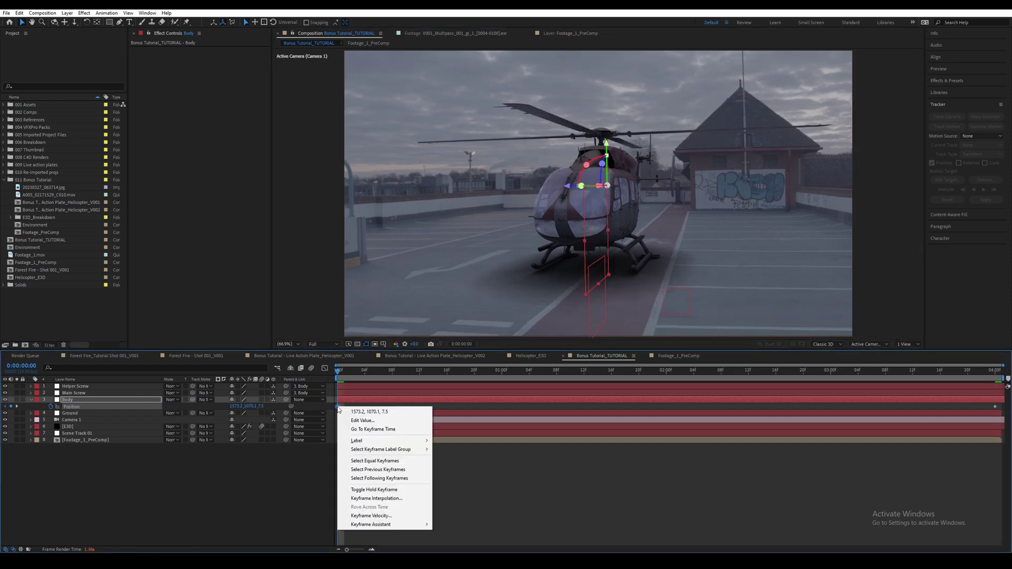
pyautogui.moveTo(380, 524)
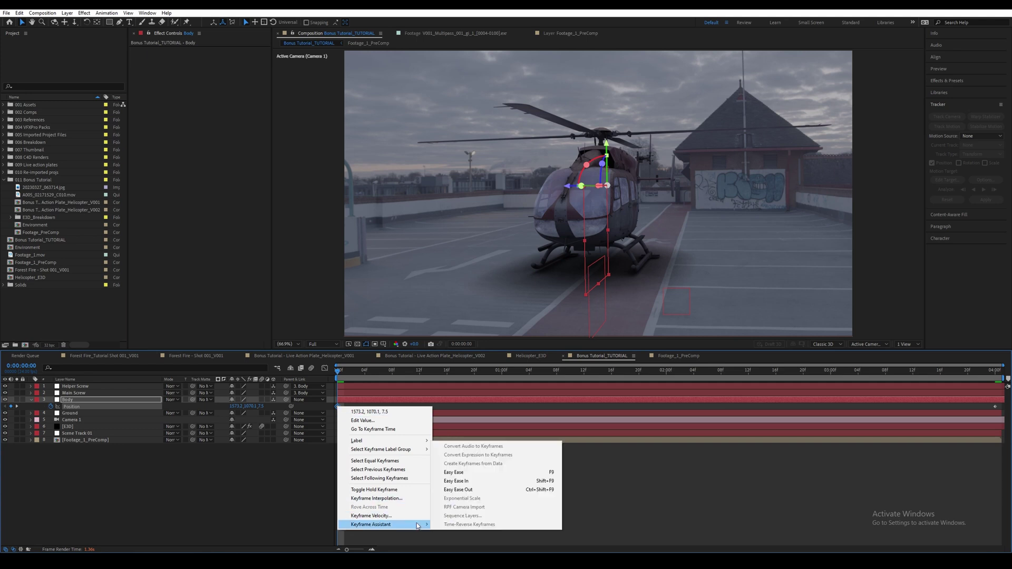
pyautogui.click(499, 490)
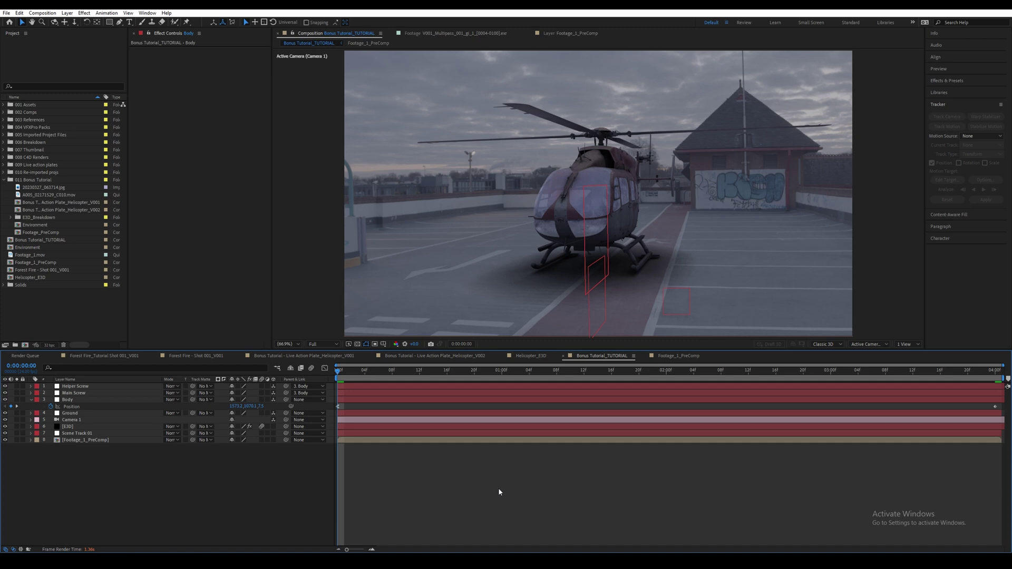
# Step: Add a Slider Control to Body, duplicate it, and start renaming the first slider
pyautogui.click(88, 400)
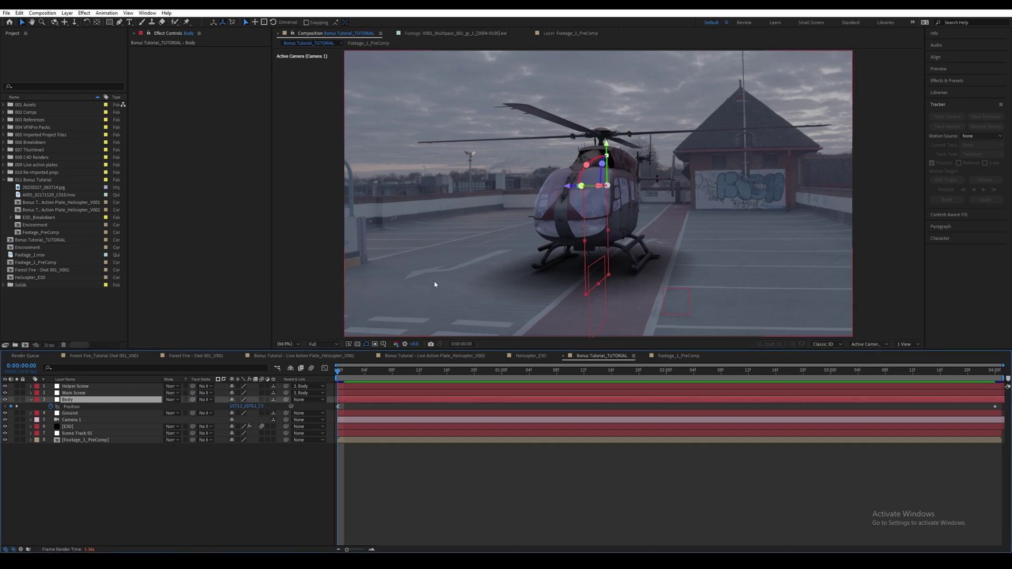
pyautogui.hotkey('ctrl', 'space')
pyautogui.write('slider')
pyautogui.press('Return')
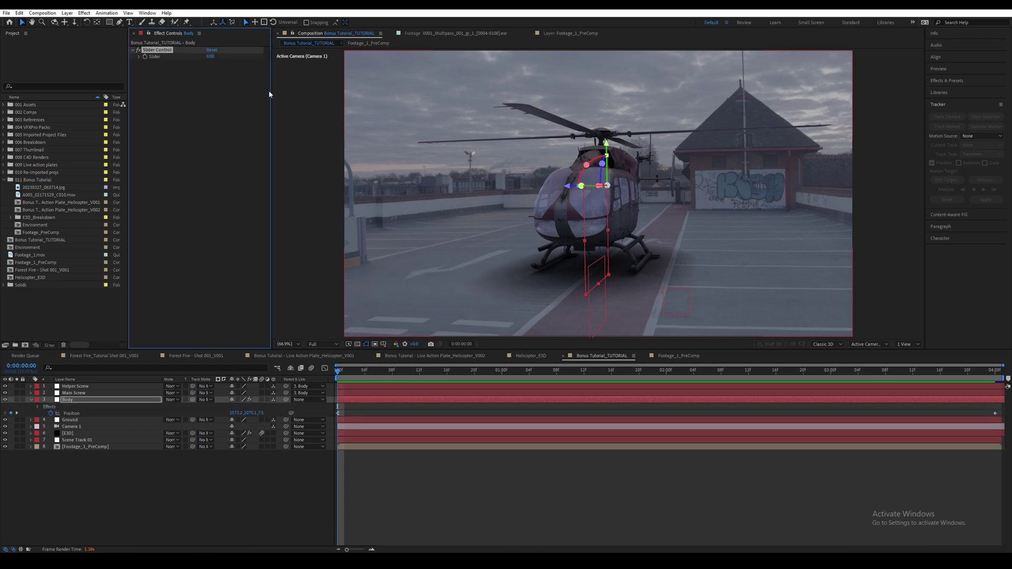
pyautogui.hotkey('ctrl', 'd')
pyautogui.click(159, 49)
pyautogui.press('Return')
# Step: Rename the two slider controls to Amount and Speed
pyautogui.write('Amount')
pyautogui.press('Return')
pyautogui.click(158, 63)
pyautogui.press('Return')
pyautogui.write('Speed')
pyautogui.press('Return')
# Step: Give Body's Orientation a wiggle(Speed,Amount) expression with Amount and Speed pick-whipped to the sliders
pyautogui.click(77, 401)
pyautogui.hotkey('shift', 'r')
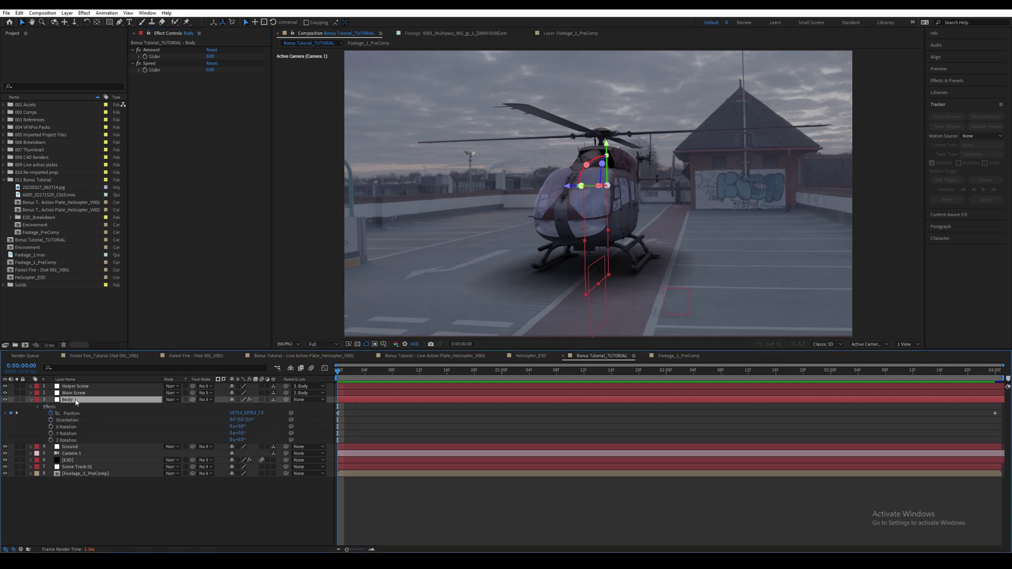
pyautogui.keyDown('alt'); pyautogui.click(51, 420); pyautogui.keyUp('alt')
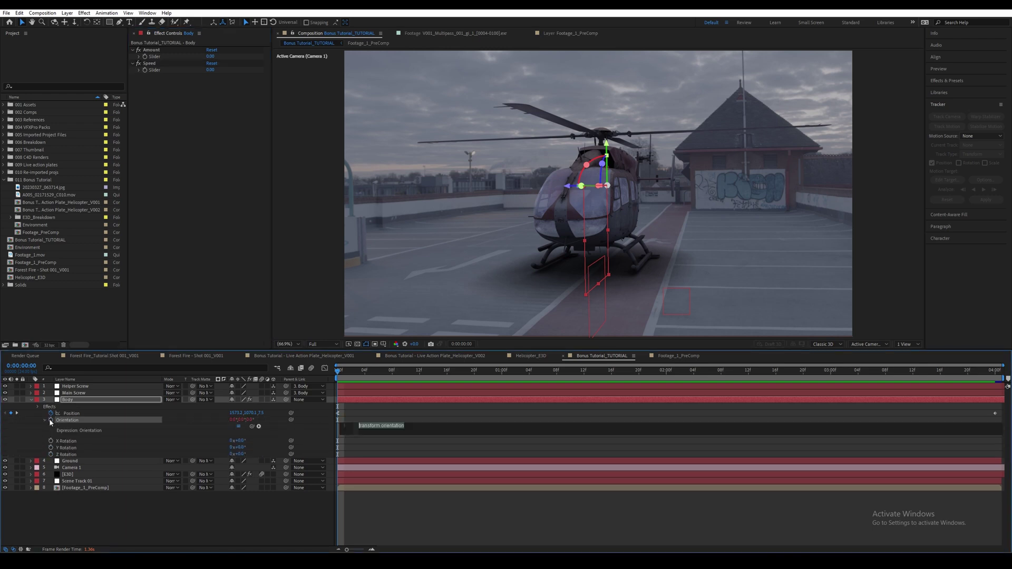
pyautogui.write('wiggle(Speed),Amount')
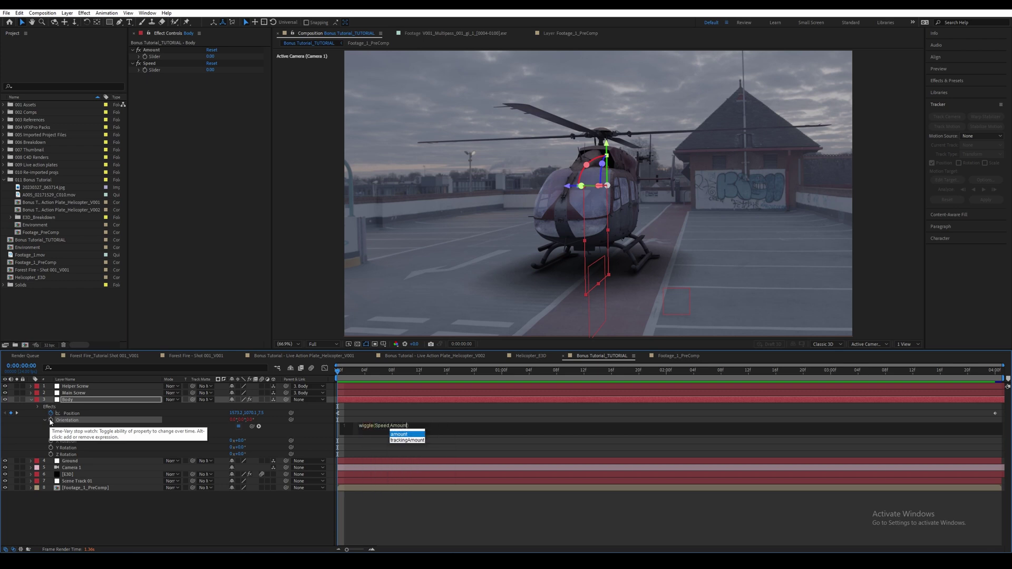
pyautogui.click(383, 536)
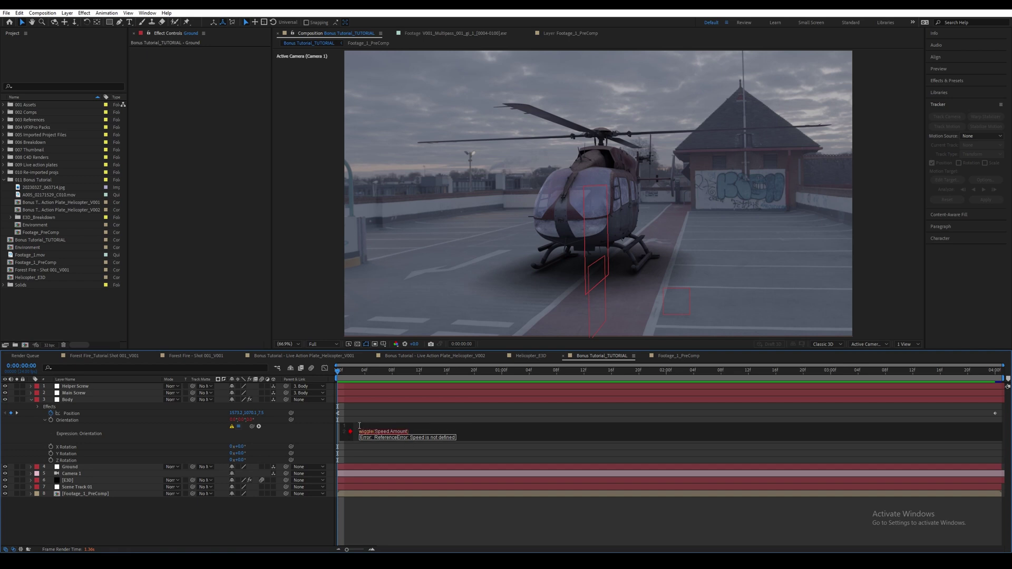
pyautogui.write('Amount=')
pyautogui.moveTo(252, 426); pyautogui.dragTo(156, 59)
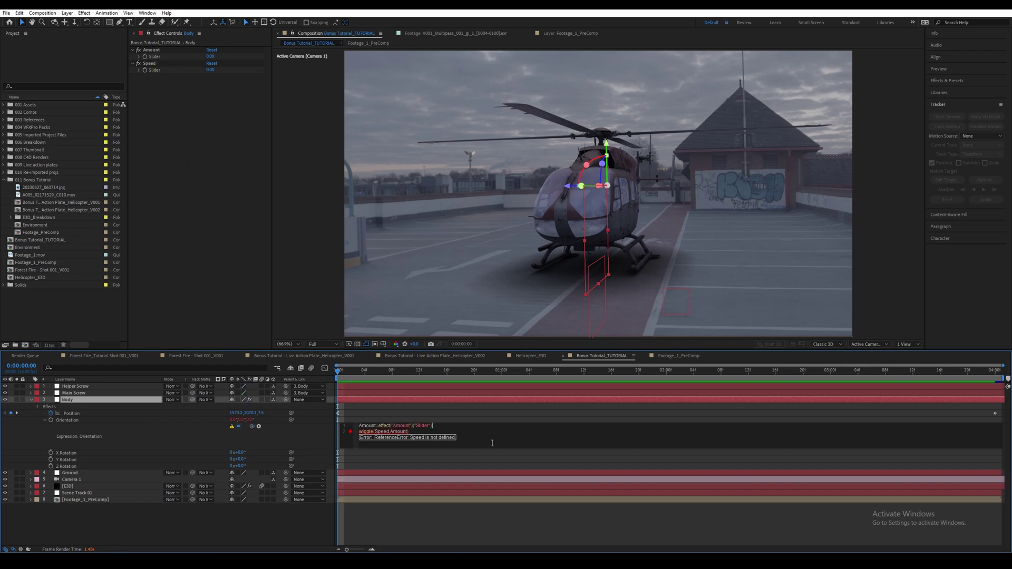
pyautogui.press('Return')
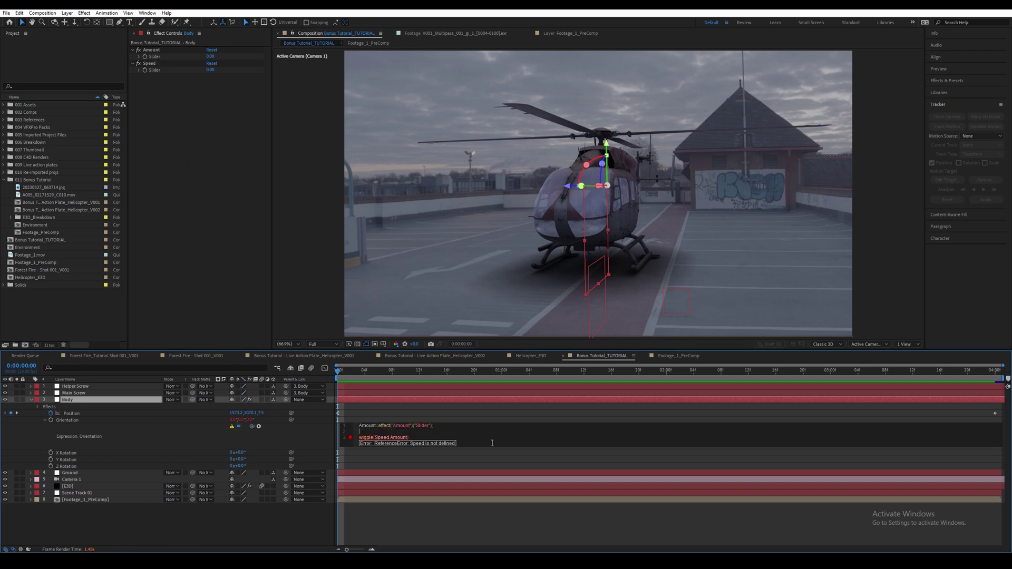
pyautogui.write('Speed=')
pyautogui.moveTo(258, 427); pyautogui.dragTo(154, 69)
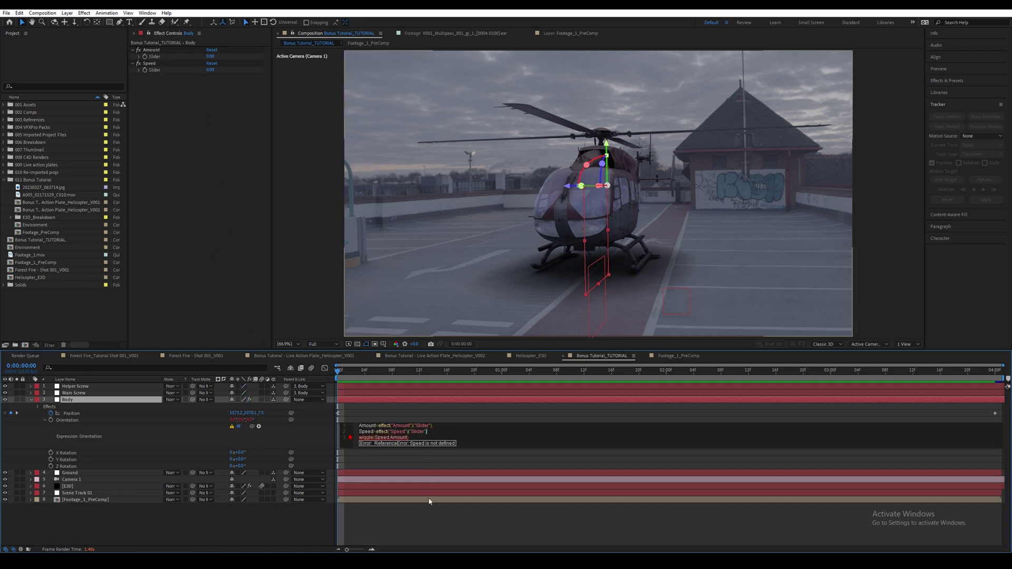
pyautogui.click(436, 527)
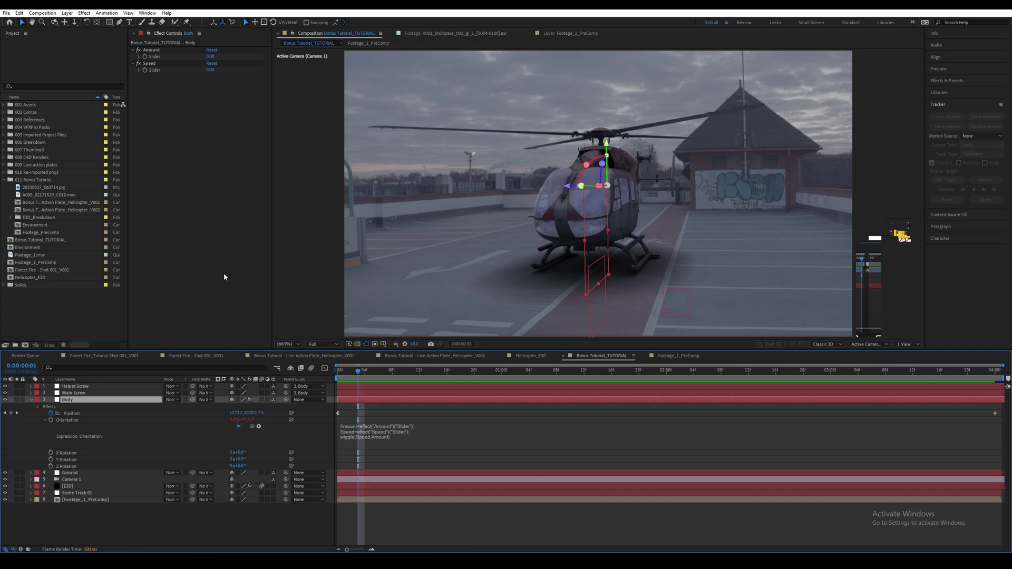
# Step: Set the Amount slider to 2 and the Speed slider to 0.2
pyautogui.click(148, 64)
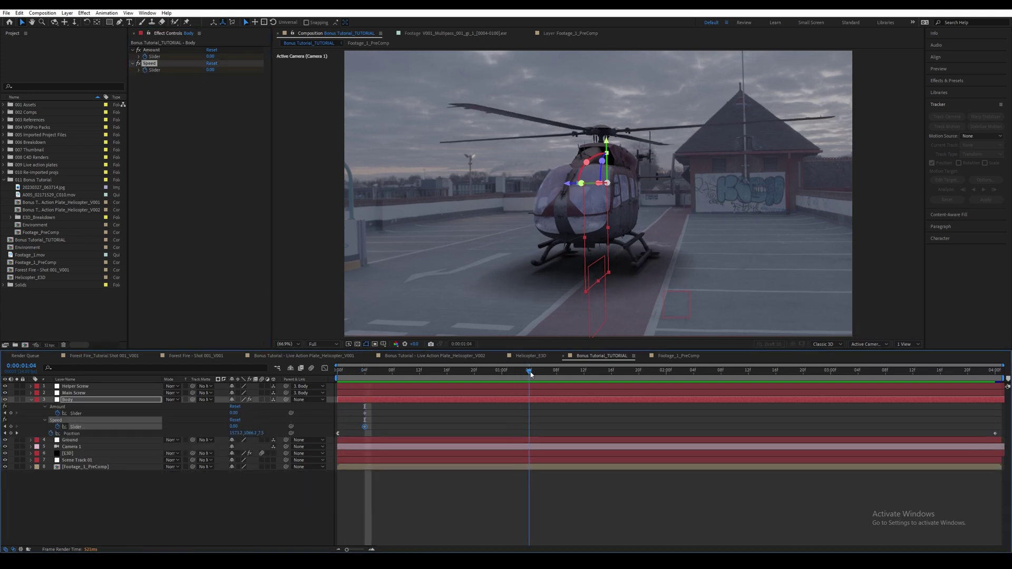
pyautogui.click(229, 104)
pyautogui.click(210, 56)
pyautogui.write('2')
pyautogui.press('Return')
pyautogui.click(210, 70)
pyautogui.write('.2')
pyautogui.press('Return')
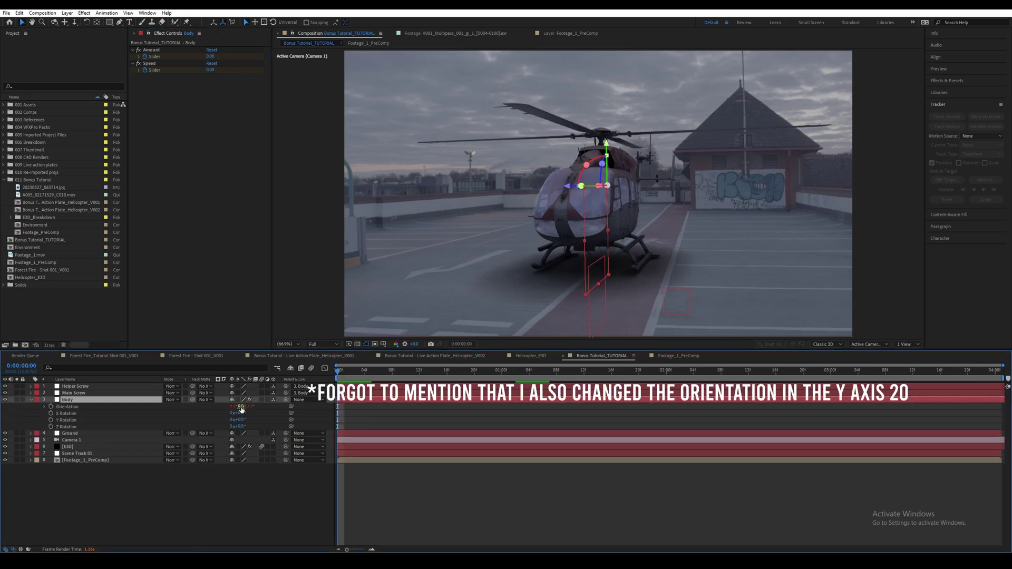
# Step: Set Body's Y Orientation to 20°
pyautogui.click(244, 407)
pyautogui.write('20')
pyautogui.press('Return')
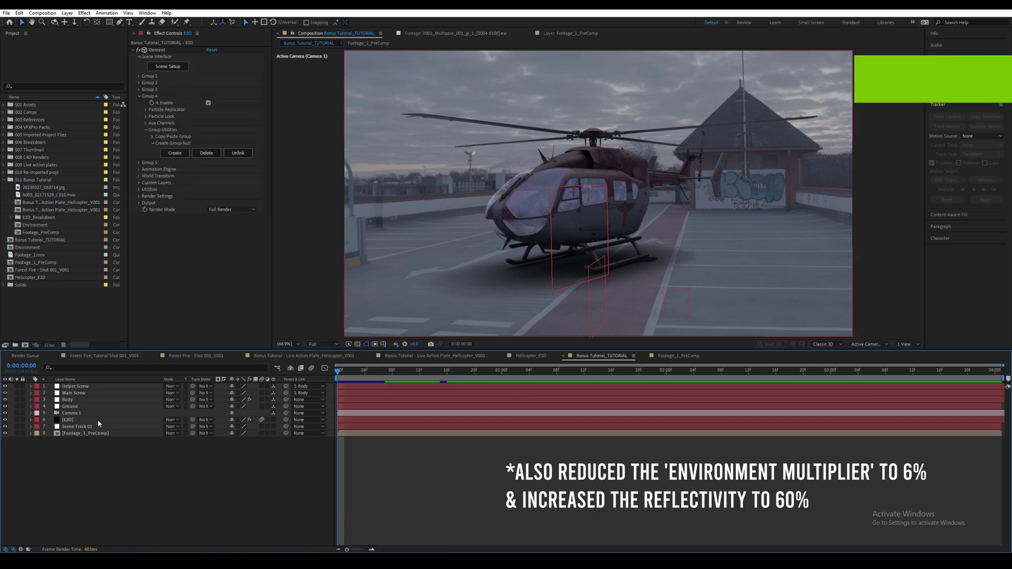
# Step: In the Element 3D scene editor, set Glass Environment Multiplier to 6% and Reflectivity Intensity to 60%
pyautogui.click(97, 419)
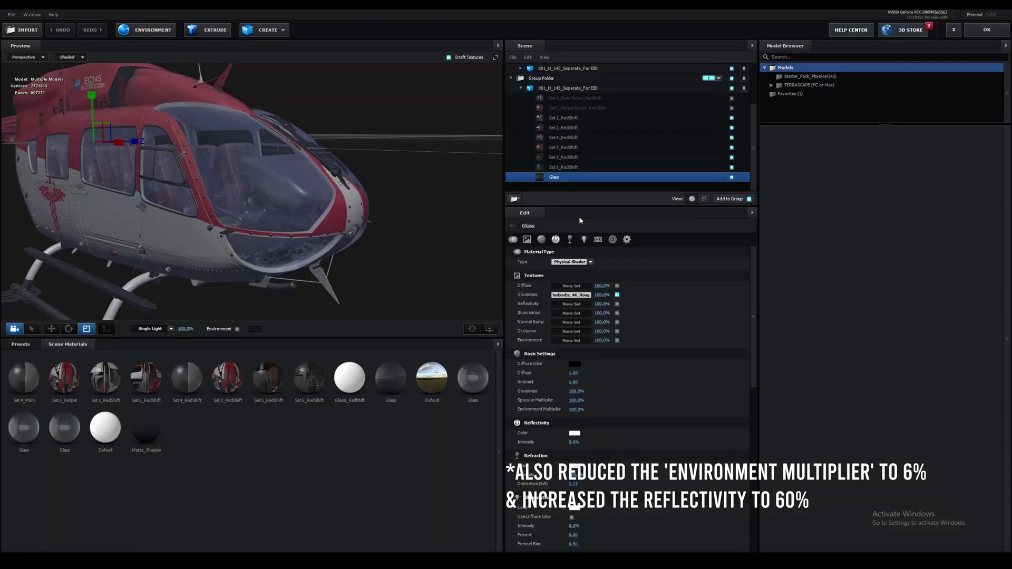
pyautogui.click(576, 409)
pyautogui.write('6')
pyautogui.press('Return')
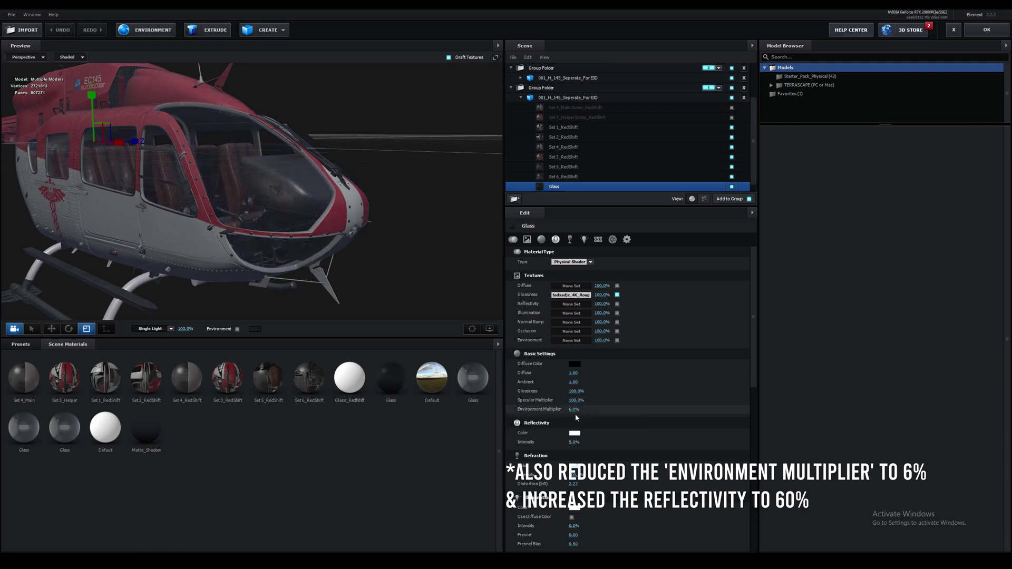
pyautogui.click(575, 442)
pyautogui.write('60')
pyautogui.press('Return')
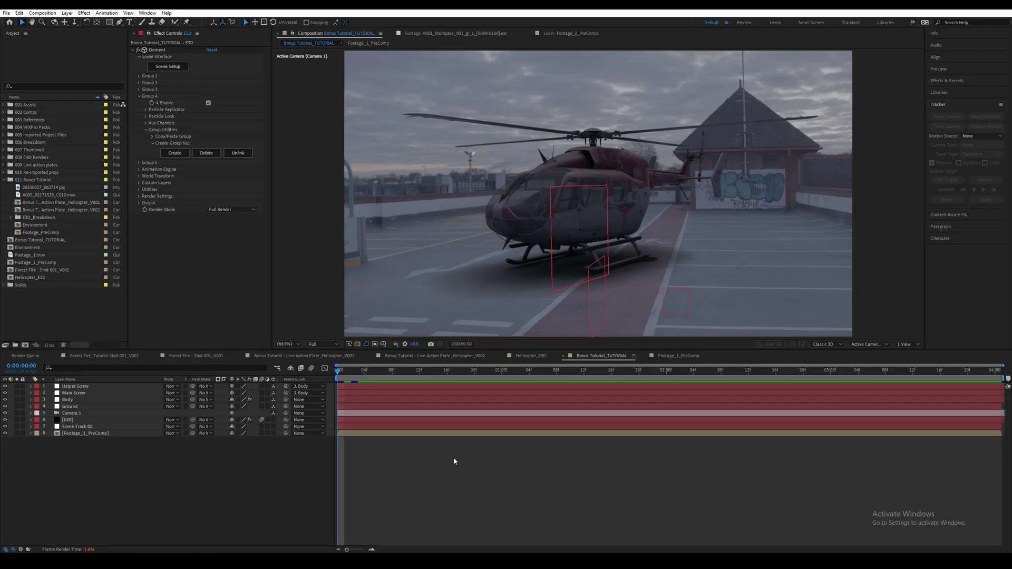
# Step: Apply Brightness & Contrast to the E3D layer with contrast −20
pyautogui.click(443, 420)
pyautogui.hotkey('ctrl', 'space')
pyautogui.write('bright')
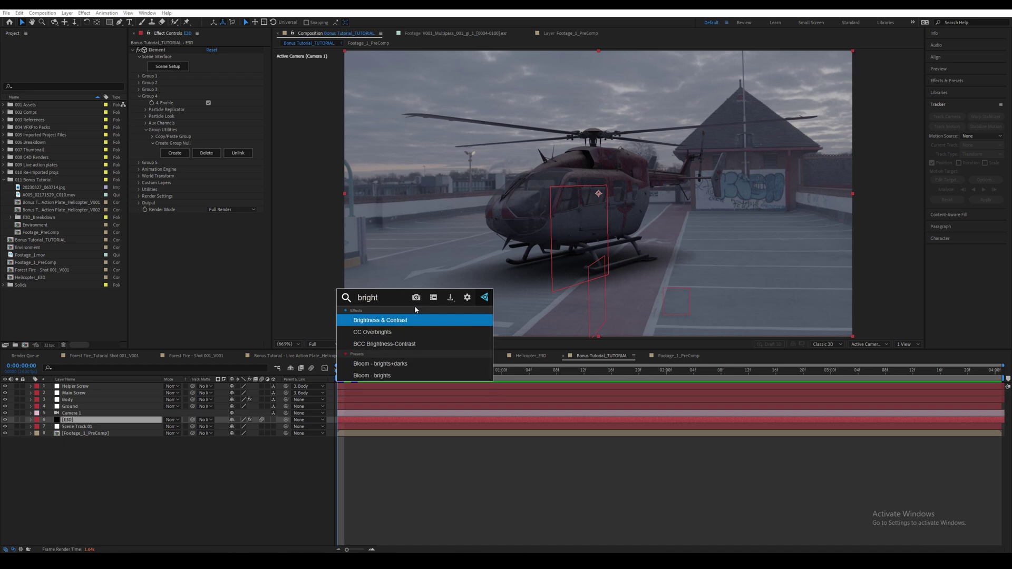
pyautogui.press('Return')
pyautogui.click(210, 231)
pyautogui.write('-20')
pyautogui.press('Return')
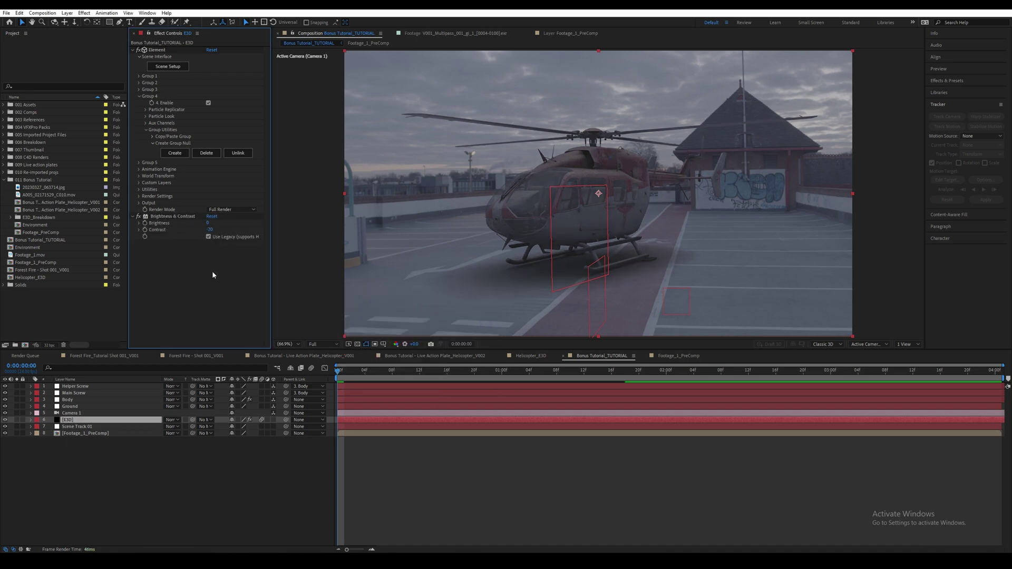
# Step: Add Hue/Saturation to E3D with Master Saturation −30
pyautogui.hotkey('ctrl', 'space')
pyautogui.write('hue')
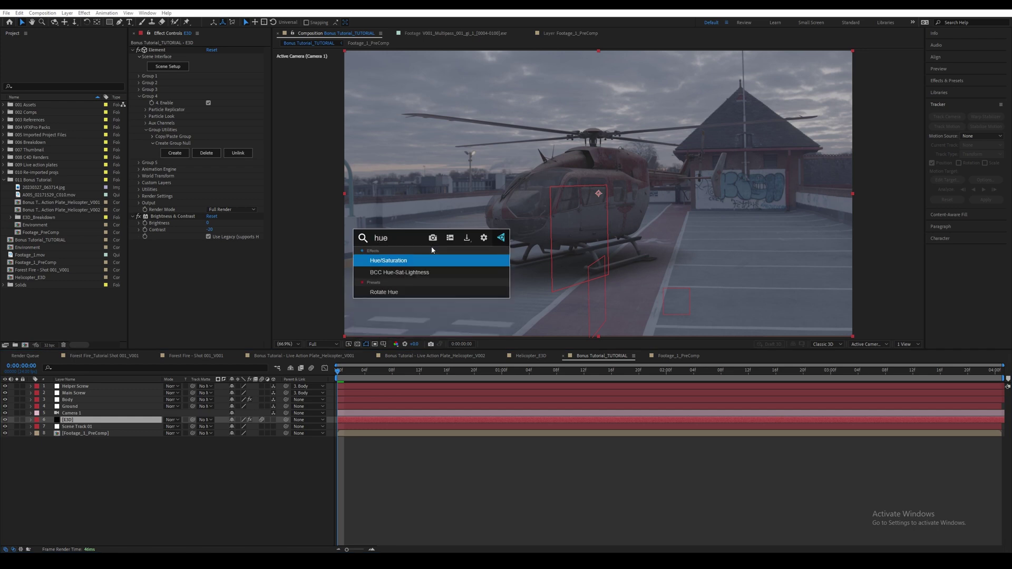
pyautogui.press('Return')
pyautogui.click(213, 305)
pyautogui.press('Return')
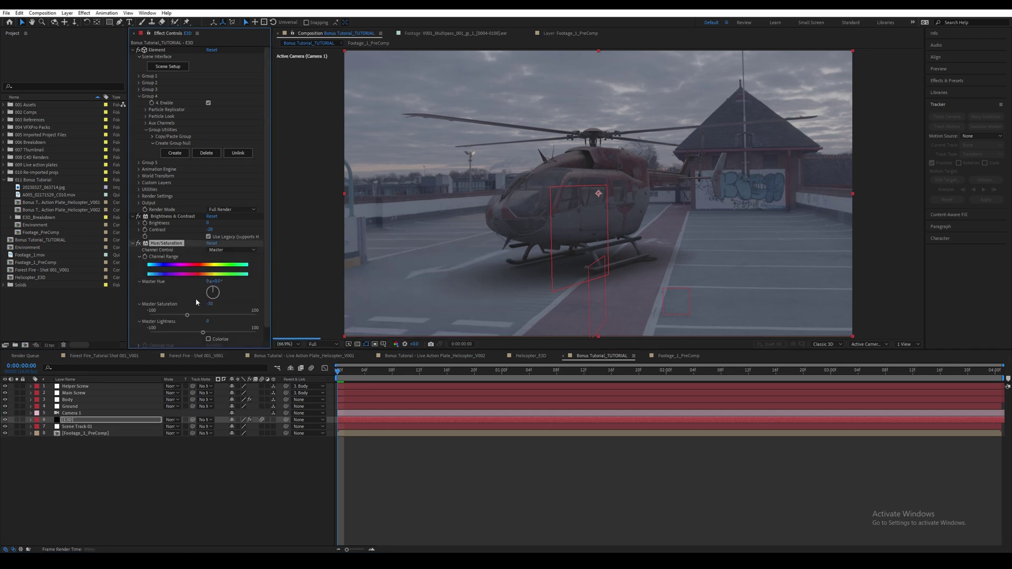
# Step: Add Curves to E3D, darkening the shadows and shaping the highlights
pyautogui.hotkey('ctrl', 'space')
pyautogui.write('curves')
pyautogui.press('Return')
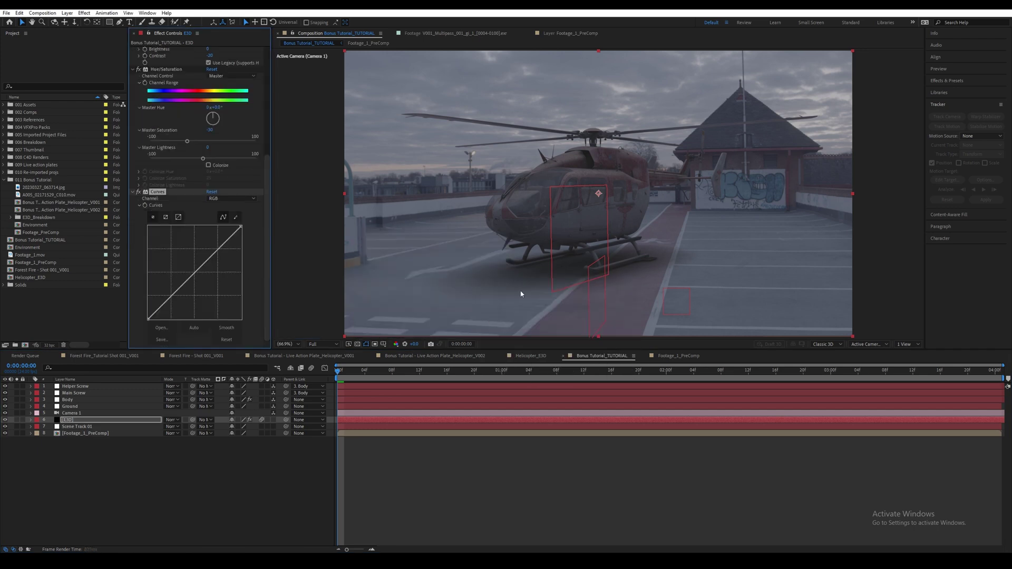
pyautogui.moveTo(171, 296); pyautogui.dragTo(166, 299)
pyautogui.moveTo(217, 248); pyautogui.dragTo(218, 247)
# Step: Add Match Grain to E3D using Footage_1_PreComp as the noise source
pyautogui.hotkey('ctrl', 'space')
pyautogui.write('match')
pyautogui.press('Return')
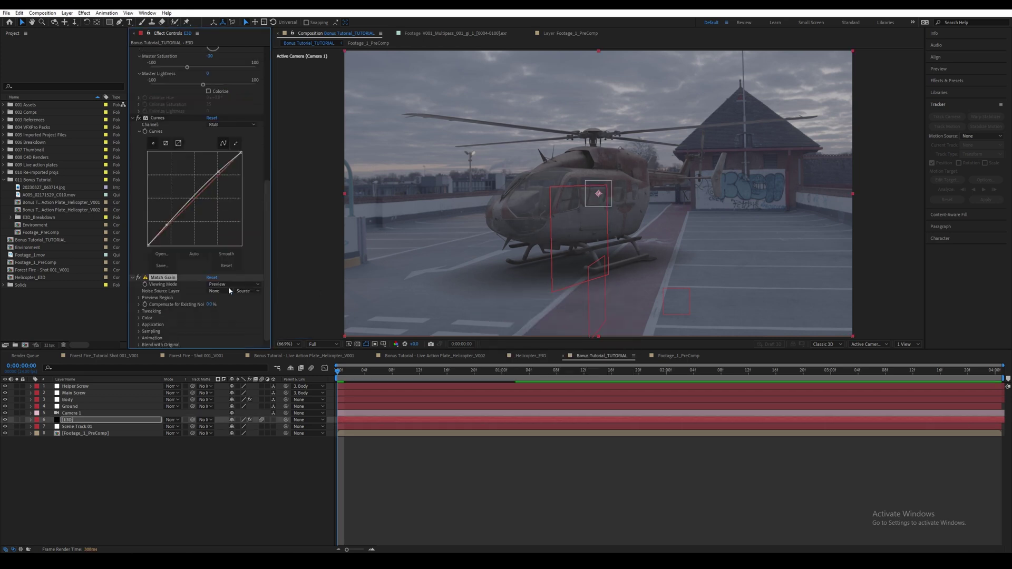
pyautogui.click(227, 291)
pyautogui.click(228, 296)
pyautogui.click(227, 293)
pyautogui.click(251, 364)
pyautogui.click(265, 497)
# Step: Paste in the Cam Shake layer and apply Apply Color LUT to the Grade layer
pyautogui.hotkey('ctrl', 'v')
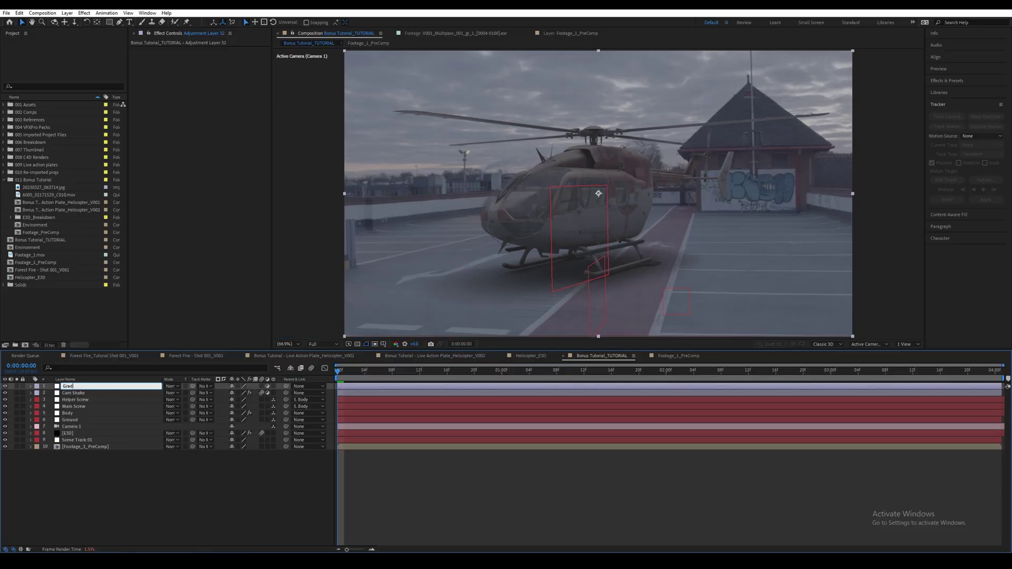
pyautogui.click(68, 387)
pyautogui.hotkey('ctrl', 'space')
pyautogui.write('lut')
pyautogui.press('Return')
# Step: Add Hue/Saturation to Grade with Master Saturation −10
pyautogui.hotkey('ctrl', 'space')
pyautogui.write('hue')
pyautogui.press('Return')
pyautogui.click(208, 125)
pyautogui.write('-10')
pyautogui.press('Return')
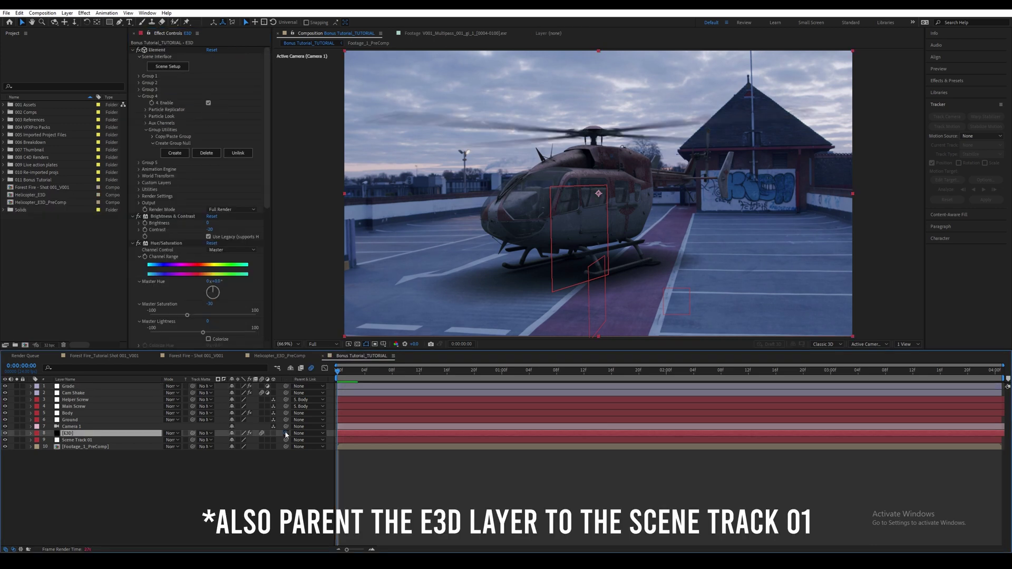
# Step: Parent E3D to Scene Track 01 and enable motion blur for the comp, Cam Shake and E3D
pyautogui.moveTo(286, 433); pyautogui.dragTo(79, 440)
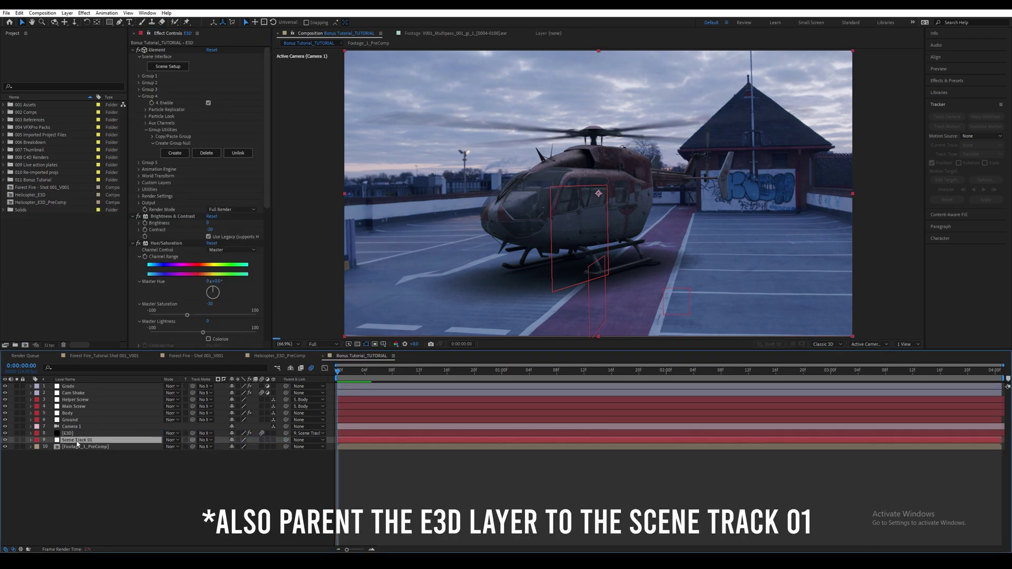
pyautogui.click(311, 369)
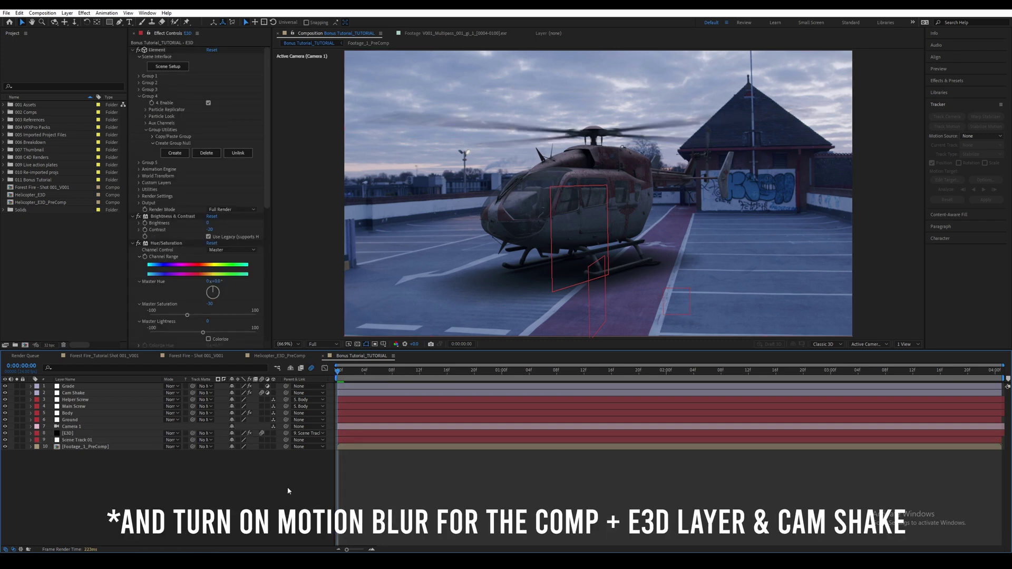
pyautogui.click(68, 433)
pyautogui.keyDown('ctrl'); pyautogui.click(73, 393); pyautogui.keyUp('ctrl')
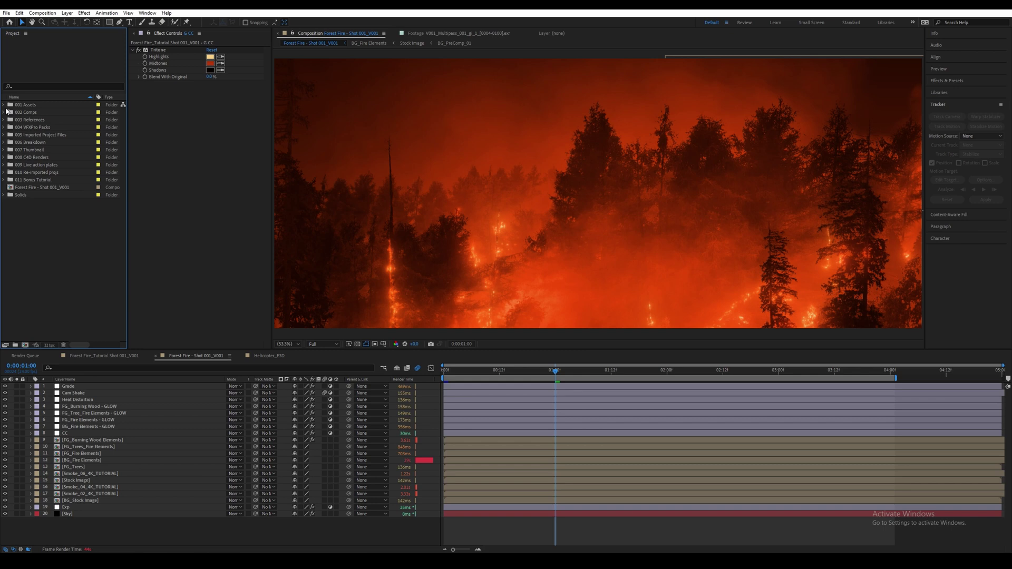
# Step: Drop the Helicopter_E3D comp into the Forest Fire shot and precompose it as Helicopter_E3D_PreComp
pyautogui.moveTo(32, 194); pyautogui.dragTo(107, 433)
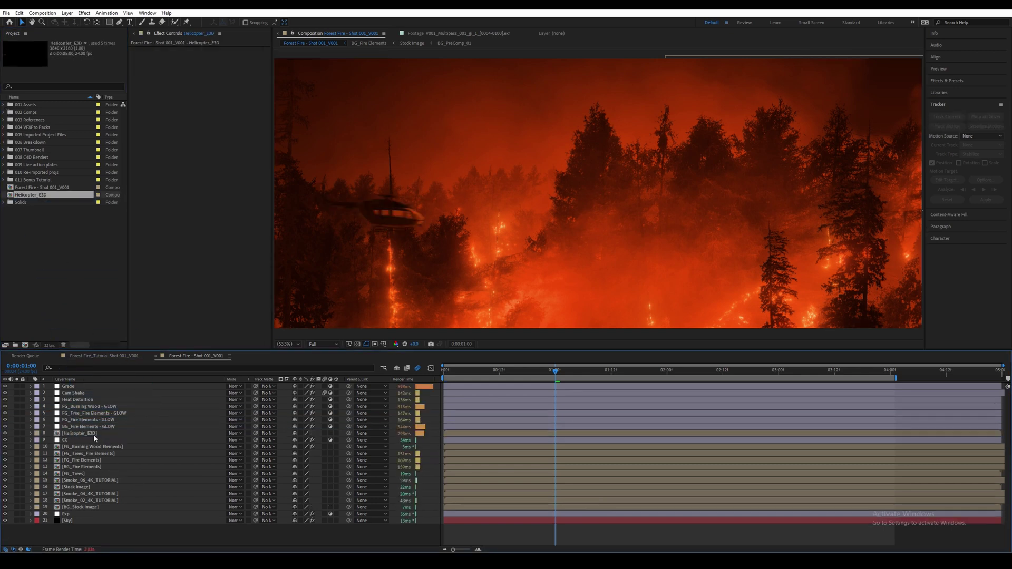
pyautogui.hotkey('ctrl', 'shift', 'c')
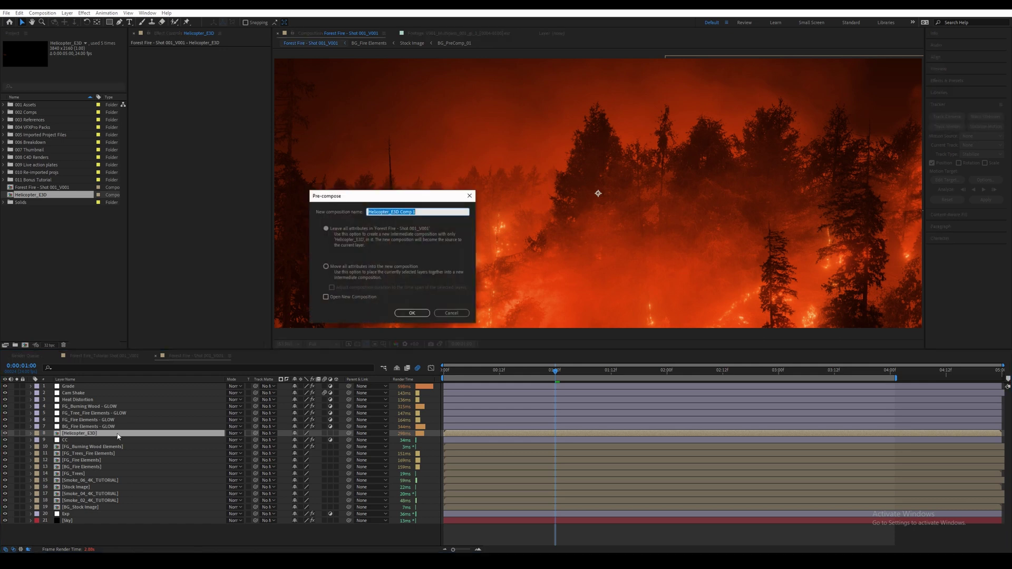
pyautogui.moveTo(399, 212); pyautogui.dragTo(416, 212)
pyautogui.write('_PreComp')
pyautogui.press('Return')
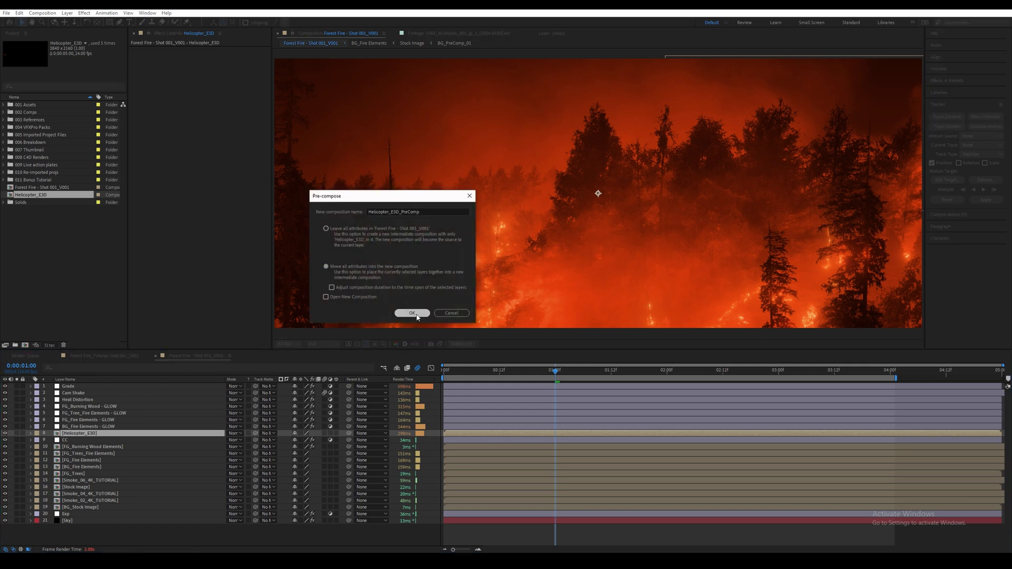
# Step: Inside Helicopter_E3D_PreComp, give Helicopter_E3D an inverted track matte from the Smoke_06_4K_TUTORIAL layer
pyautogui.click(102, 481)
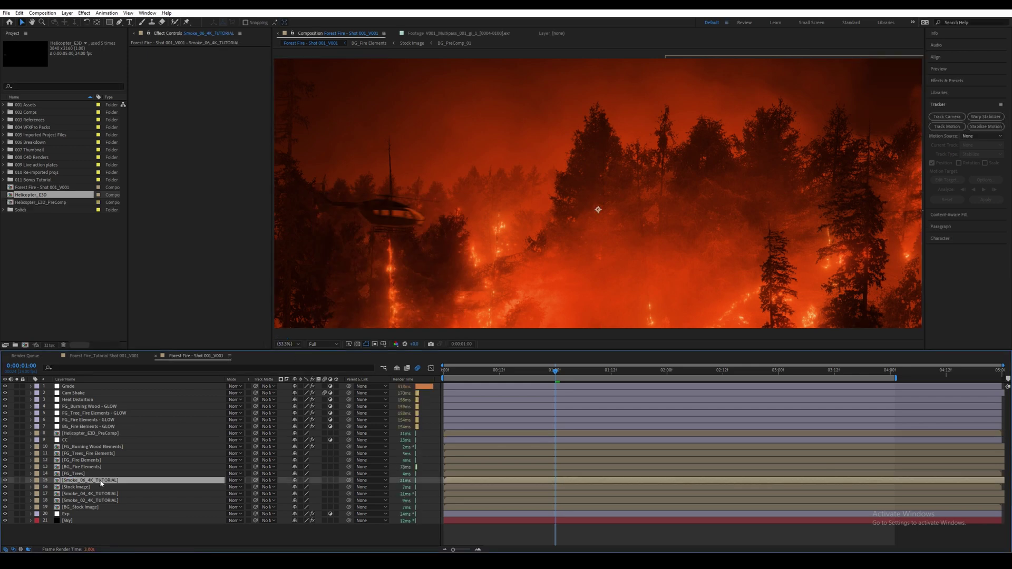
pyautogui.doubleClick(97, 433)
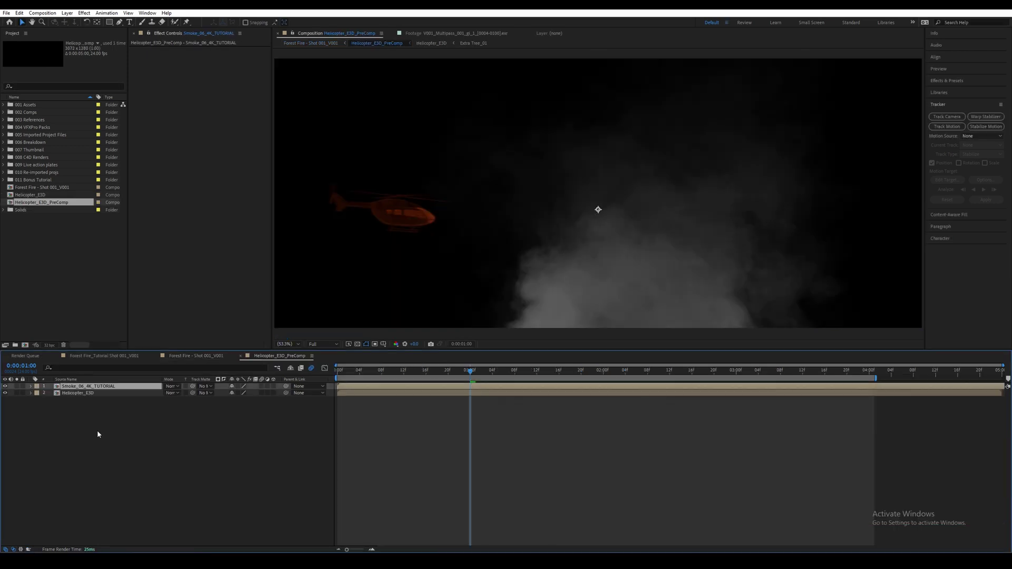
pyautogui.moveTo(193, 393); pyautogui.dragTo(123, 388)
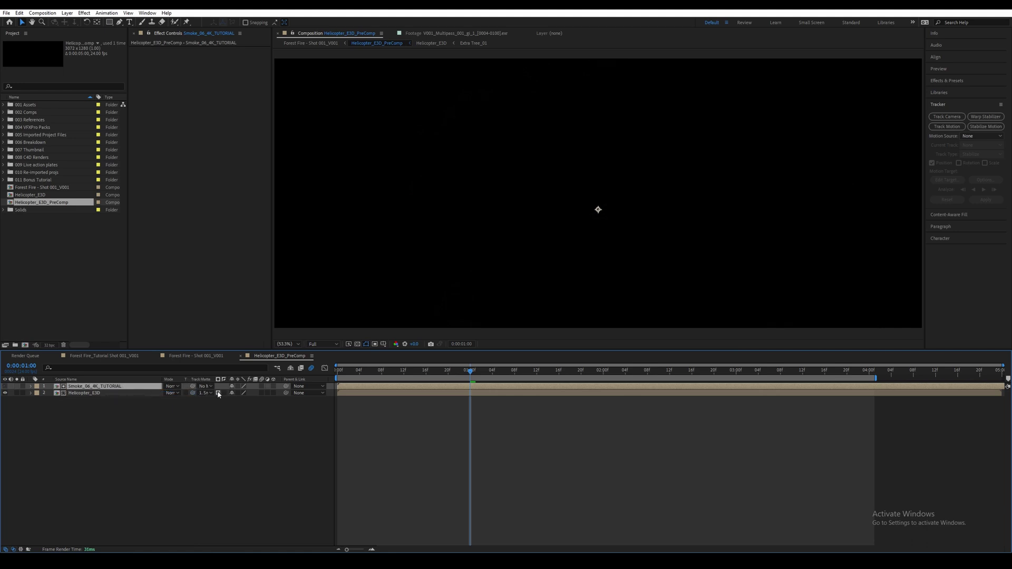
pyautogui.click(223, 393)
pyautogui.click(224, 412)
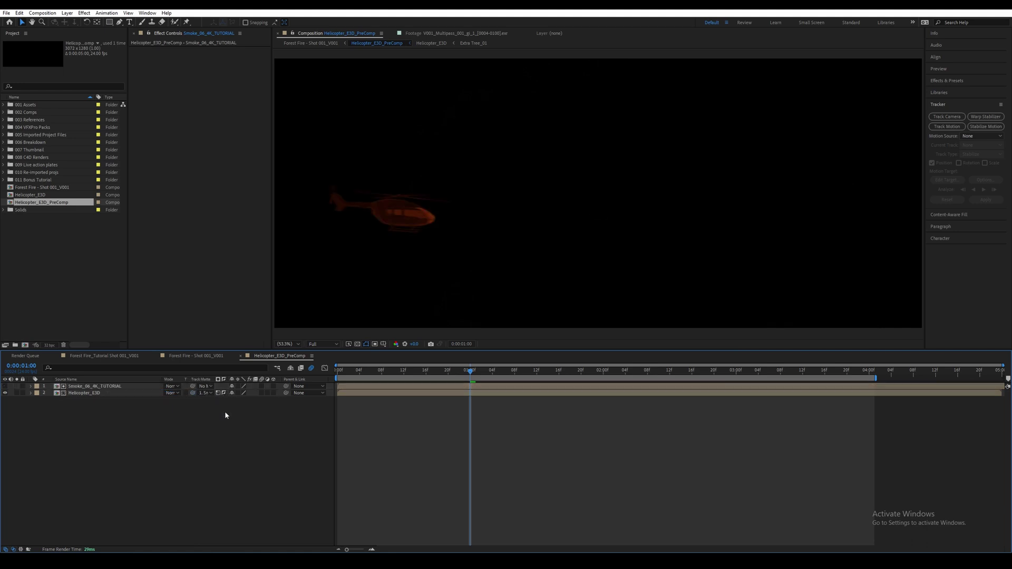
# Step: In the Forest Fire comp, set the helicopter precomp's track matte to FG_Trees, non-inverted
pyautogui.hotkey('shift', 'Escape')
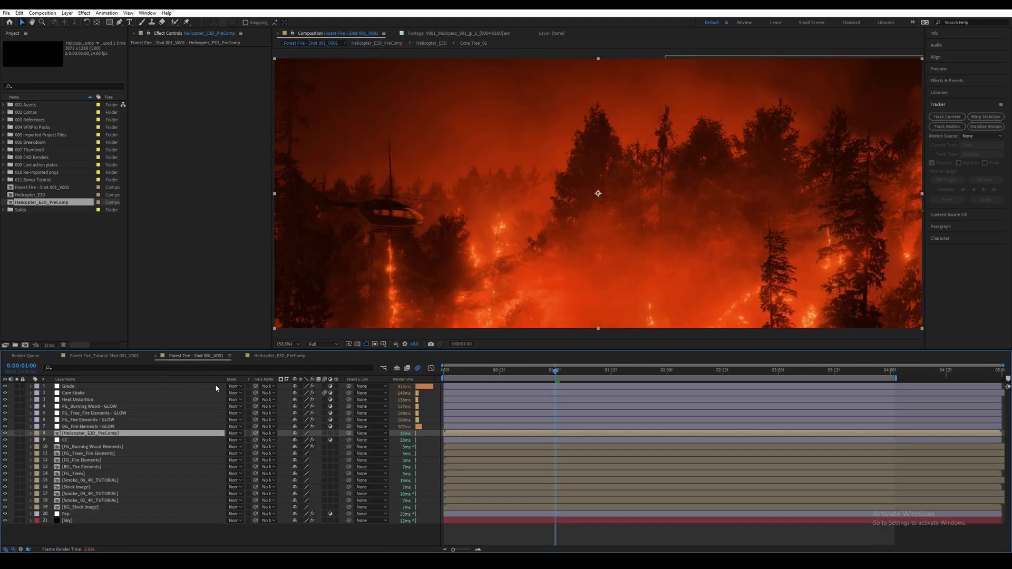
pyautogui.moveTo(257, 435); pyautogui.dragTo(77, 476)
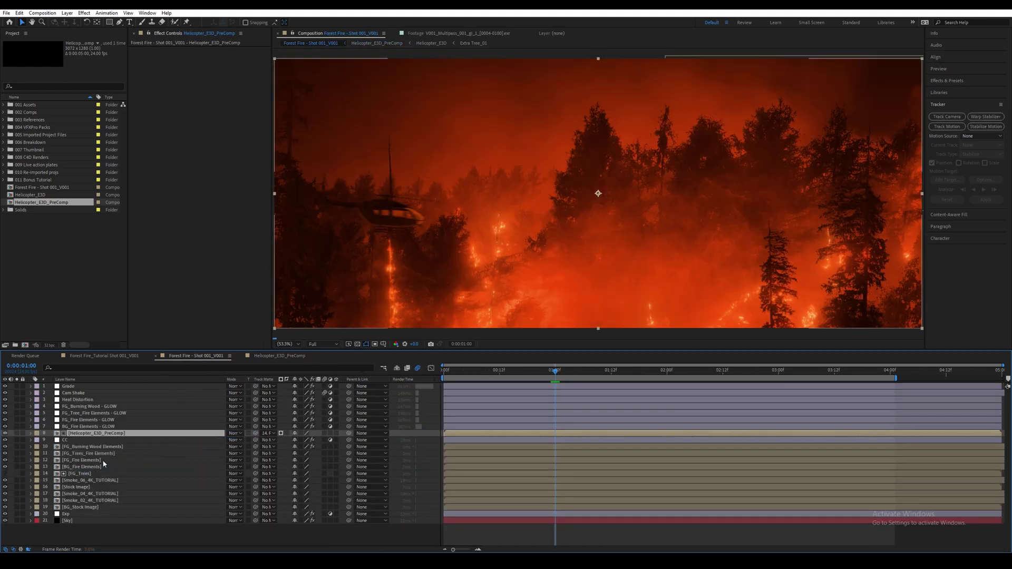
pyautogui.click(286, 433)
pyautogui.click(286, 434)
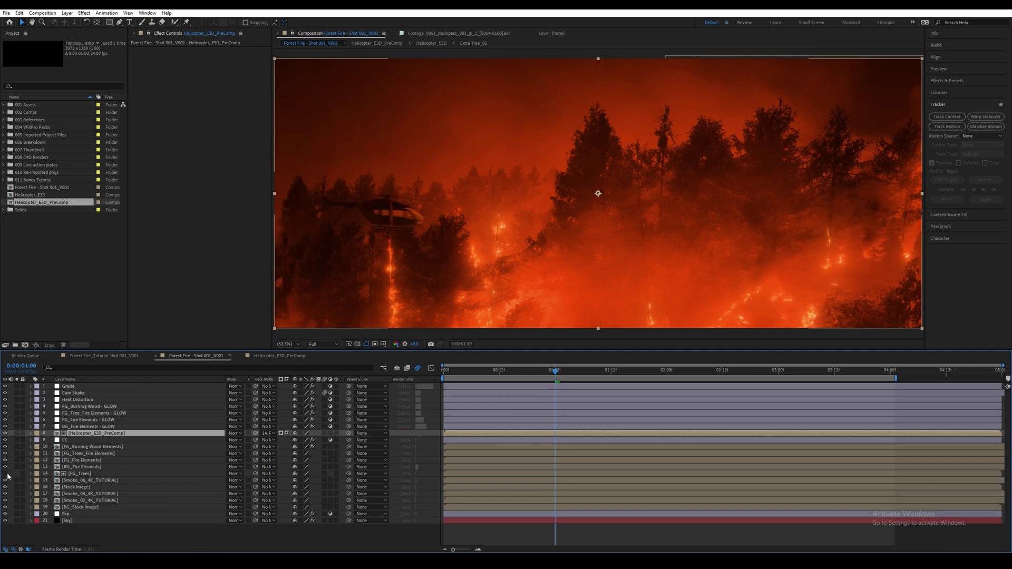
pyautogui.click(425, 539)
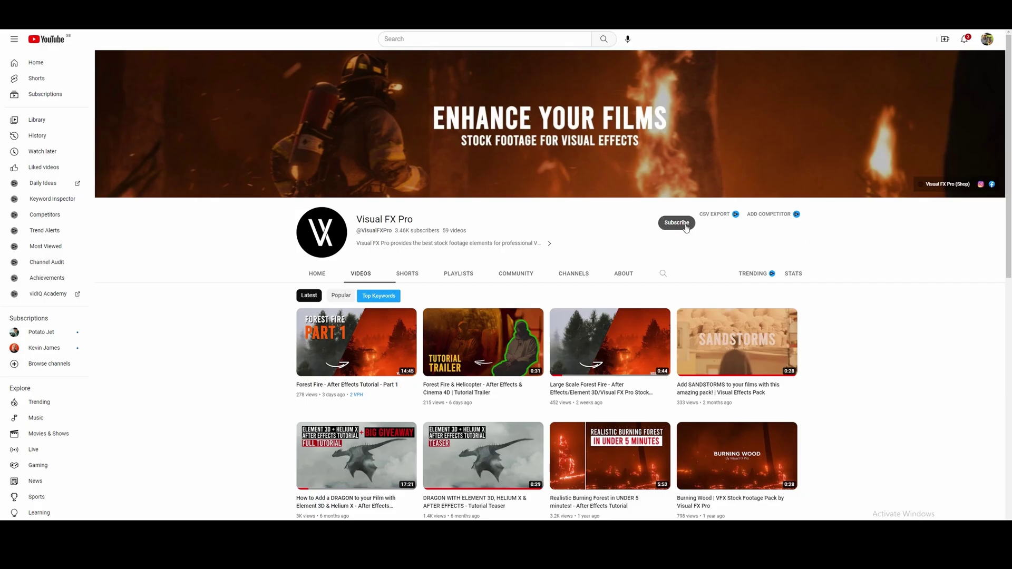
# Step: Subscribe to the Visual FX Pro channel and bring up its notification options
pyautogui.click(683, 224)
pyautogui.click(688, 226)
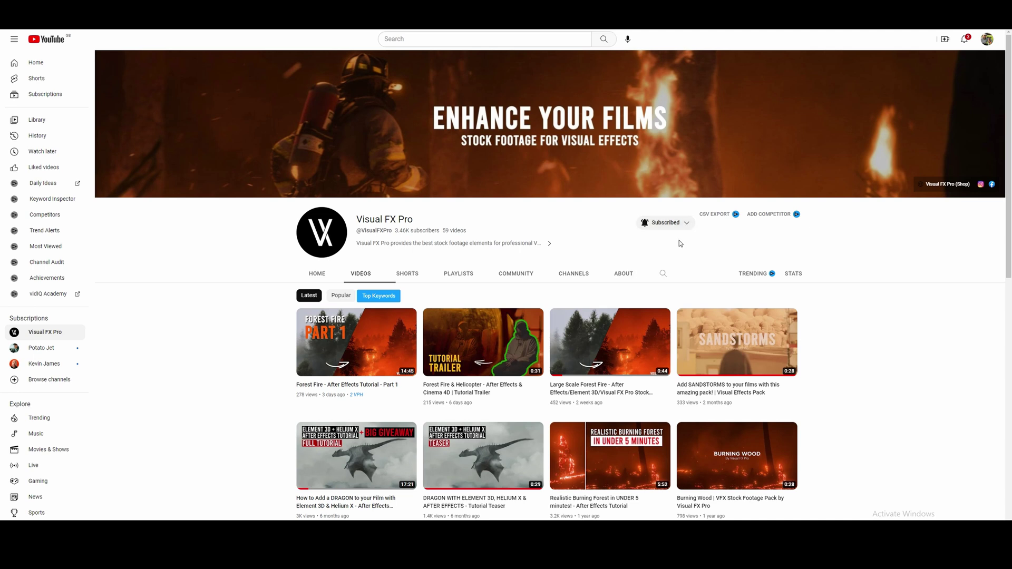